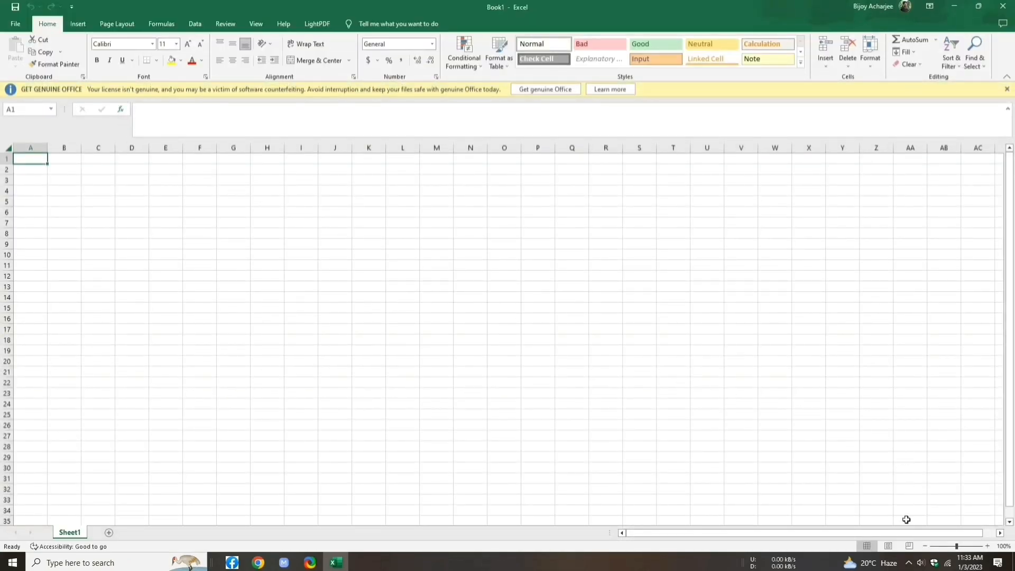
Step: Switch to Page Layout view and set the entire sheet's font to Poppins
left_click(893, 545)
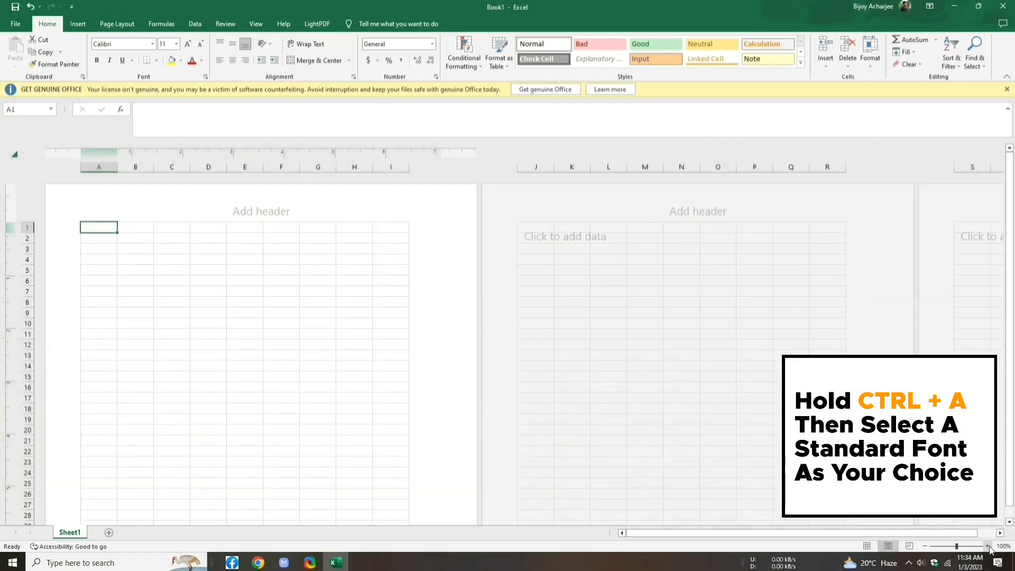
scroll(573, 378, "up", 5)
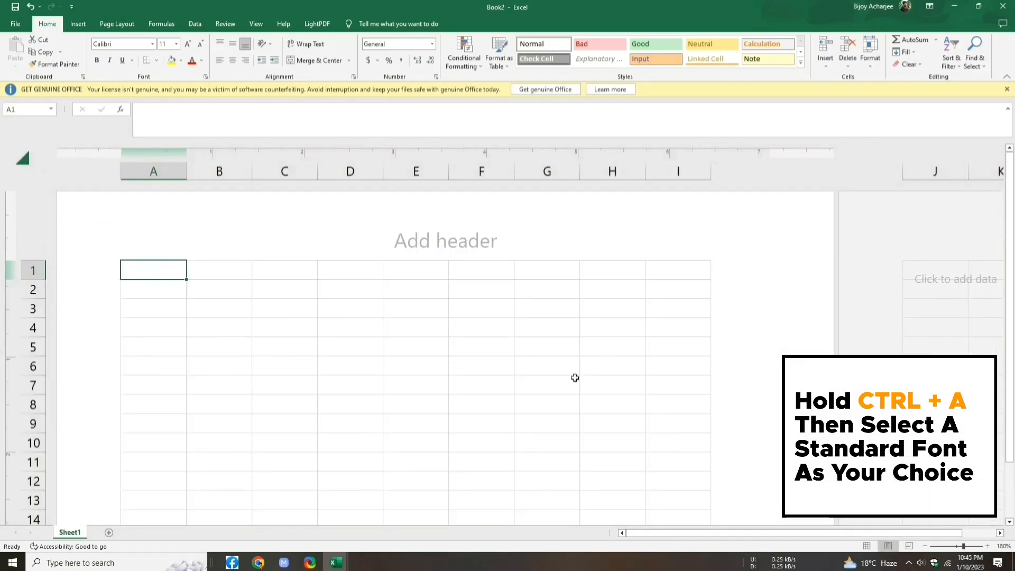
key("ctrl+a")
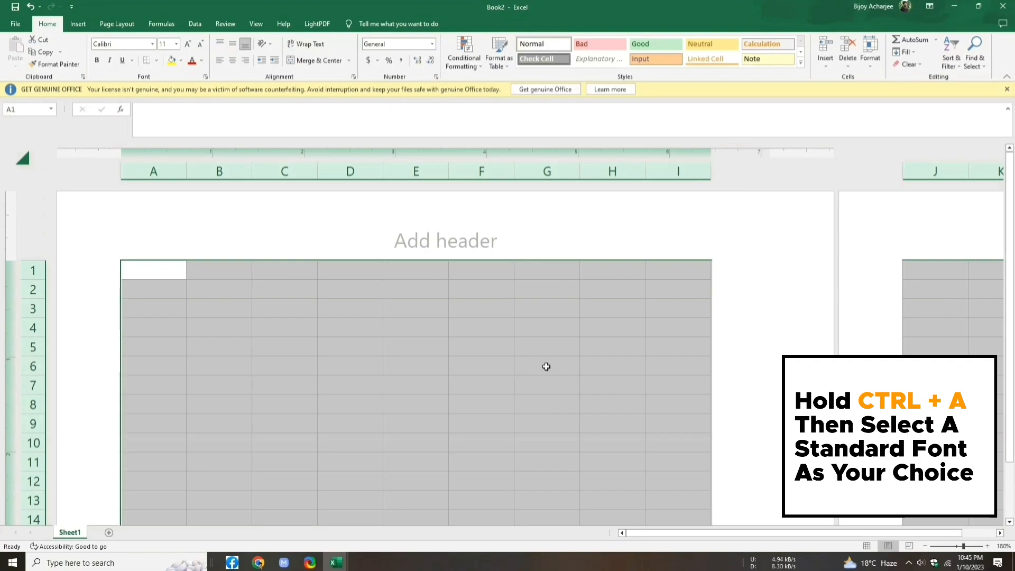
left_click(141, 45)
type("Poppins")
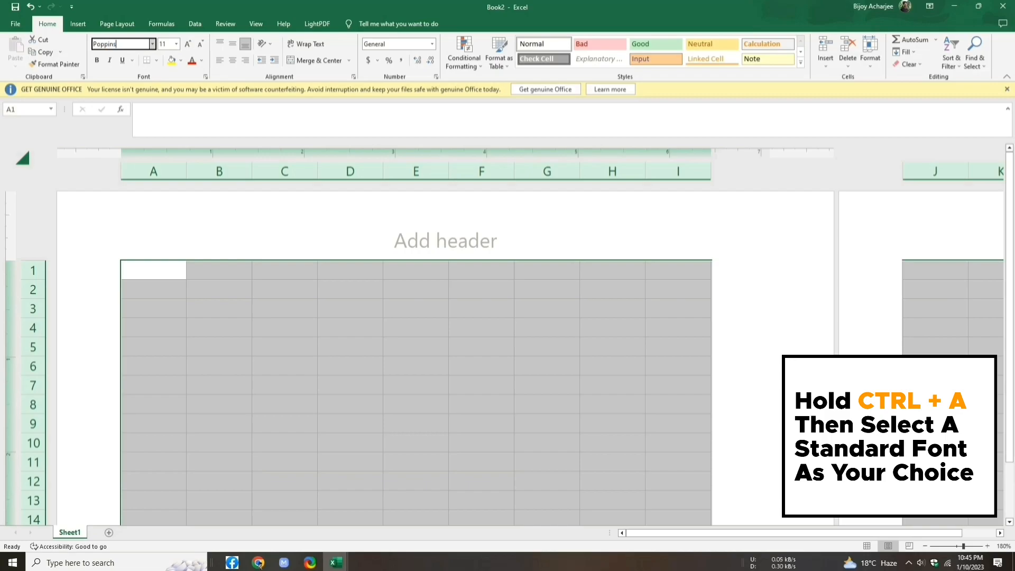
key("Return")
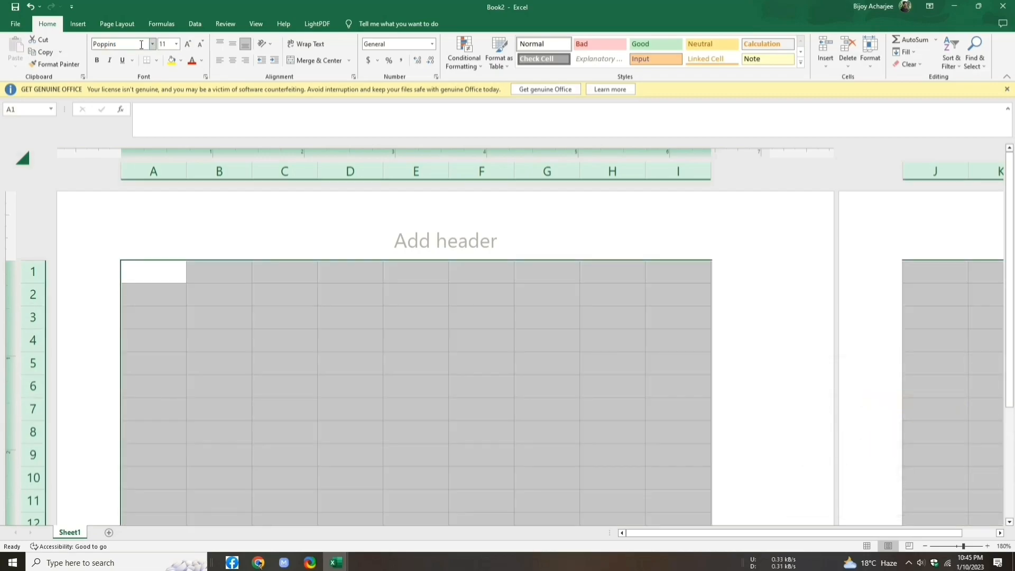
left_click(132, 271)
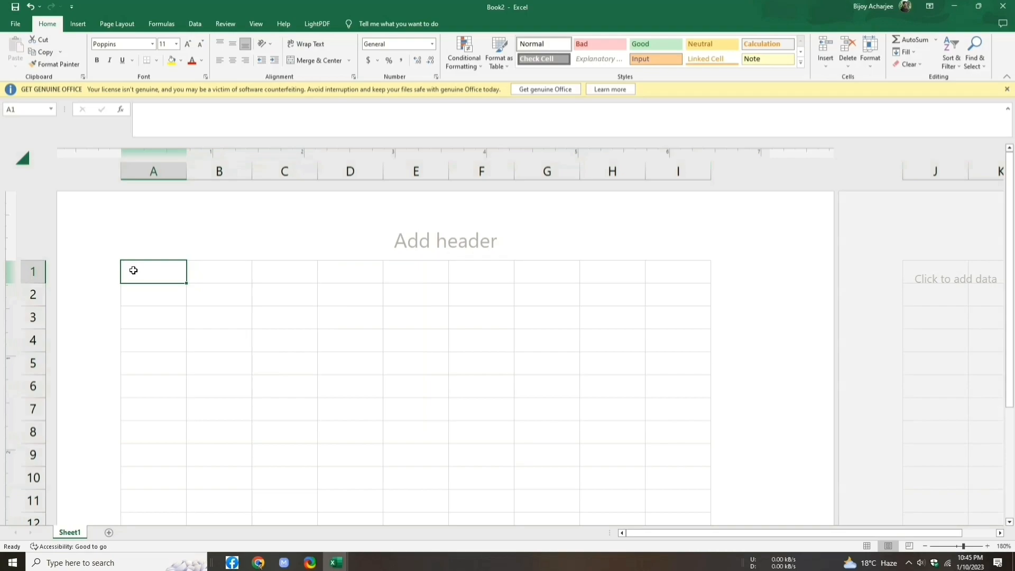
Step: Merge and centre A1:I2 and type the title JB TELECOM CENTER
left_click_drag(137, 272, 668, 303)
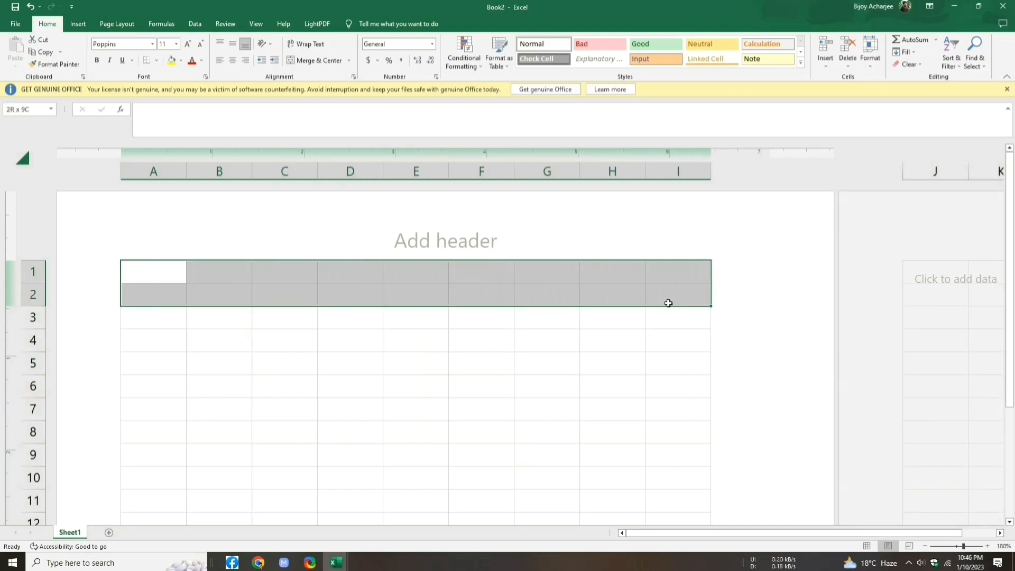
left_click(351, 62)
left_click(309, 74)
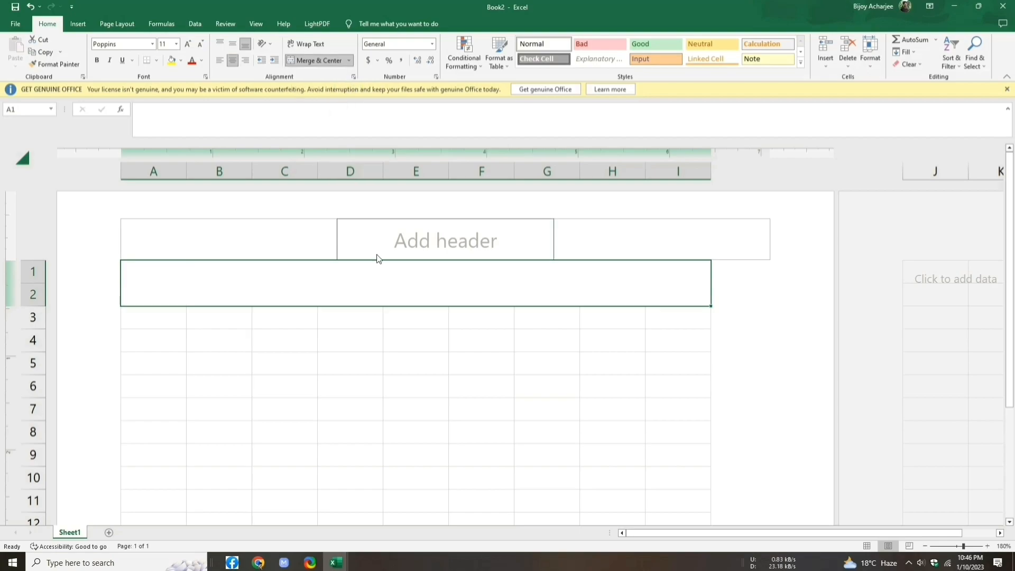
double_click(385, 286)
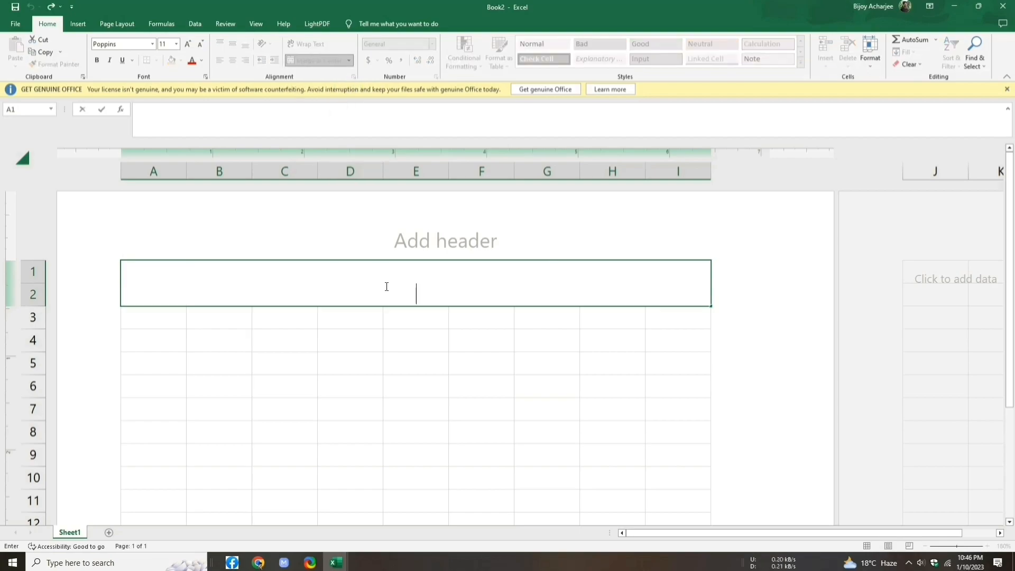
type("JB TELECO")
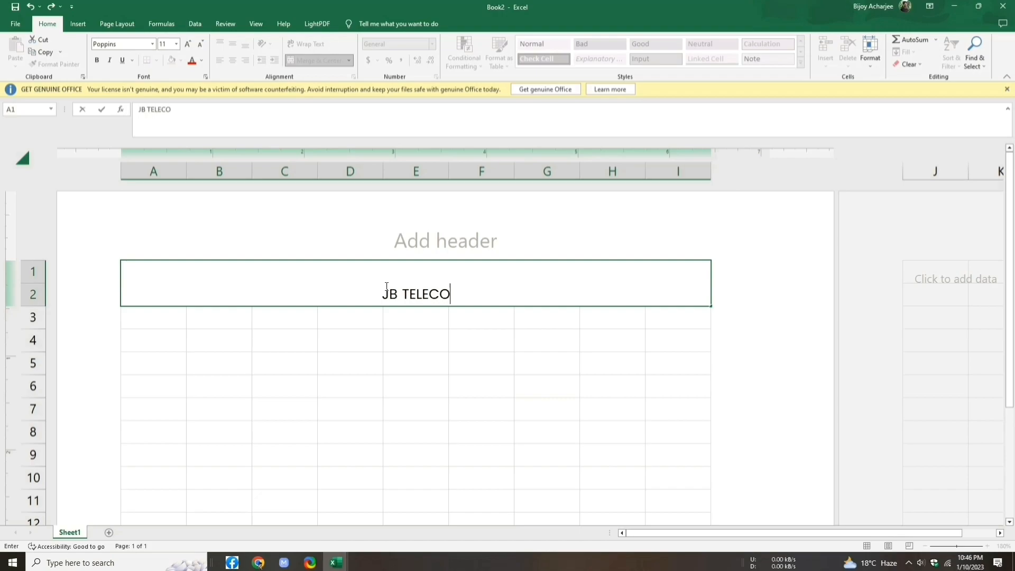
type("M CENTER")
Step: Enlarge the JB TELECOM CENTER title to 20 point and make it bold
left_click_drag(349, 295, 483, 296)
left_click(188, 44)
left_click(187, 44)
left_click(188, 44)
left_click(187, 43)
left_click(187, 44)
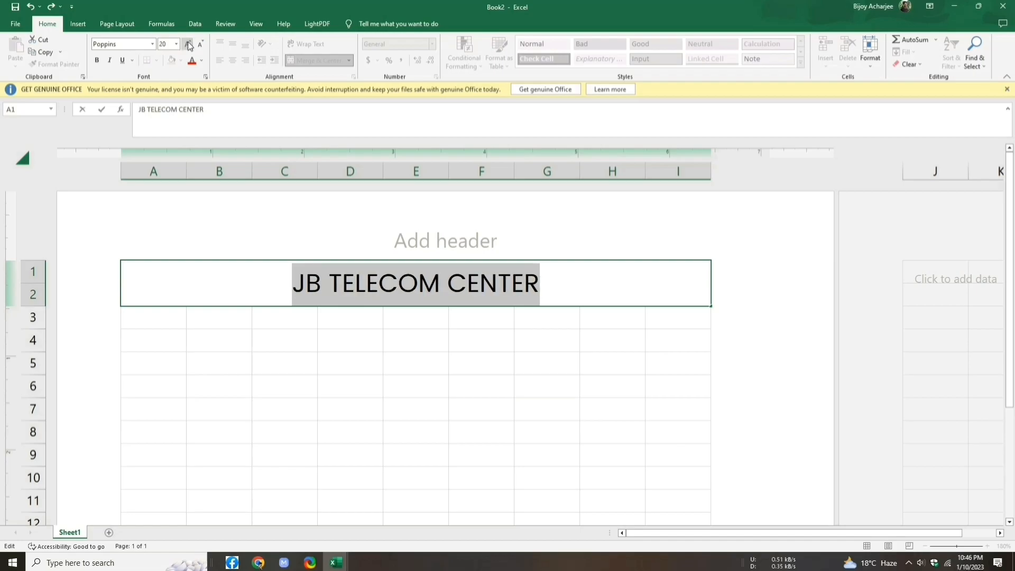
left_click(96, 60)
left_click_drag(482, 317, 571, 393)
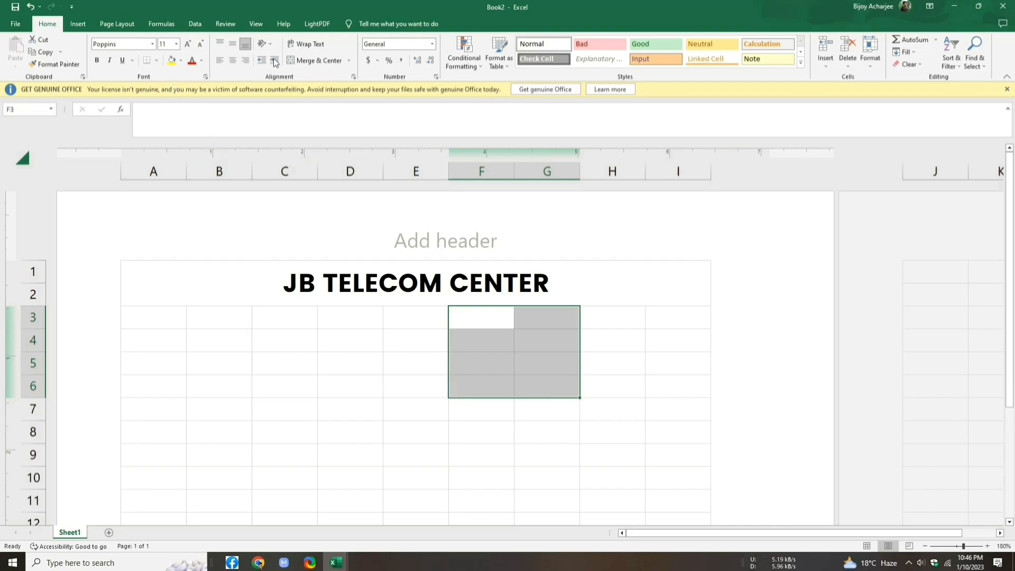
Step: Merge across F3:G6 and enter Phone No, Email, Website and Address down the rows
left_click(350, 61)
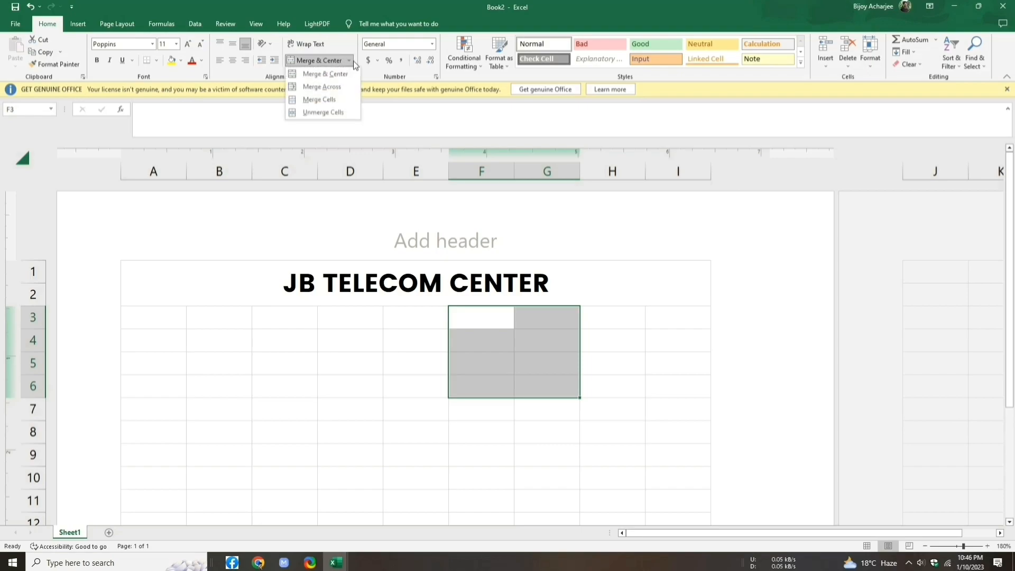
left_click(350, 85)
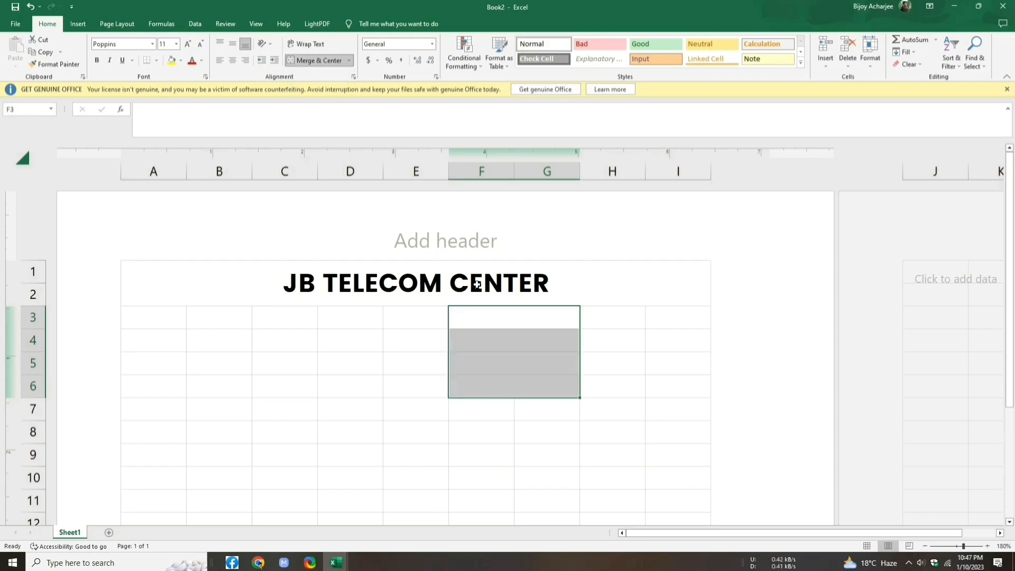
left_click(485, 318)
type("Phone No")
key("Return")
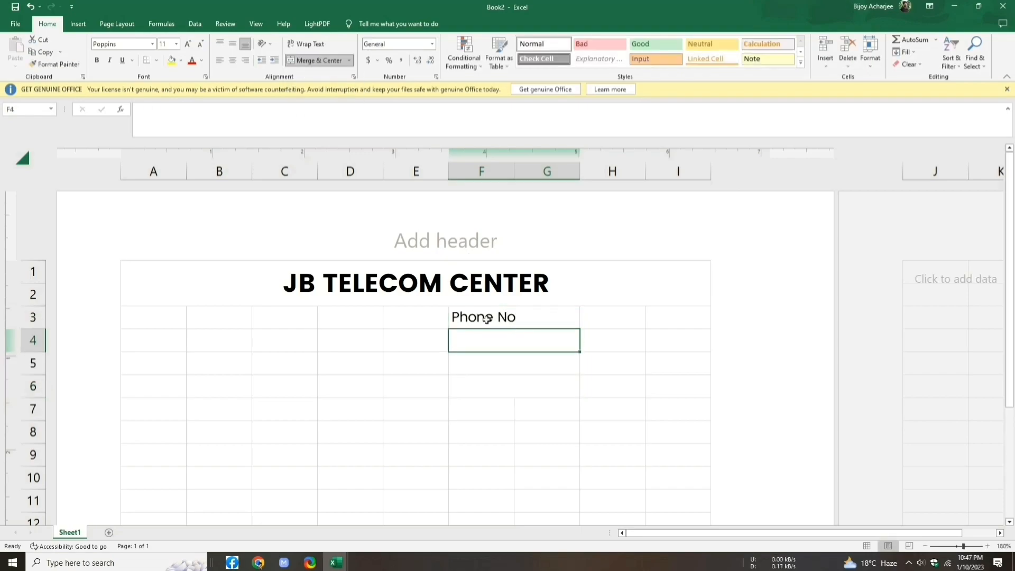
type("Email")
key("Return")
type("Website")
key("Return")
type("Address")
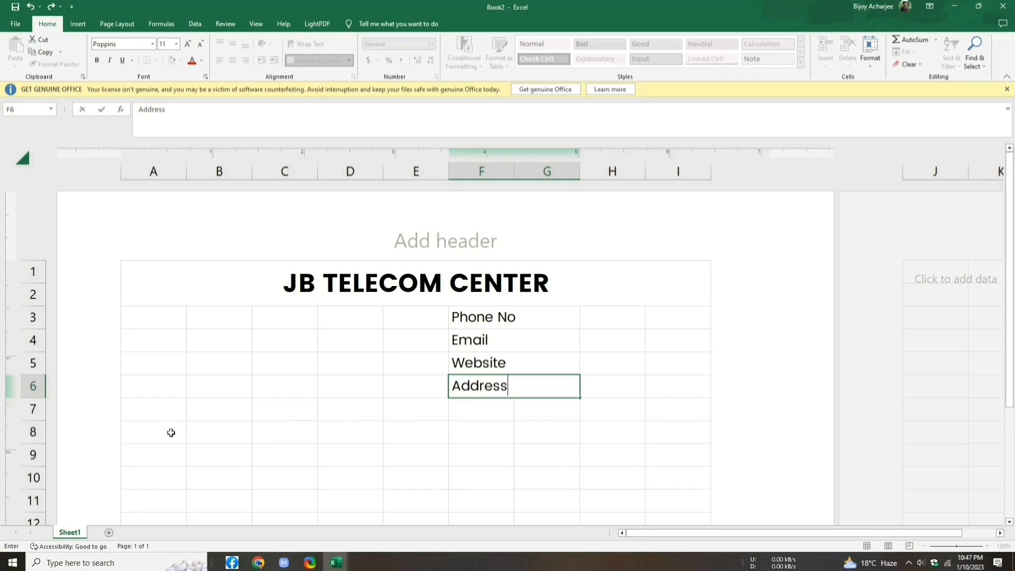
Step: Make row 8 taller and merge and centre C8:G8
left_click(38, 428)
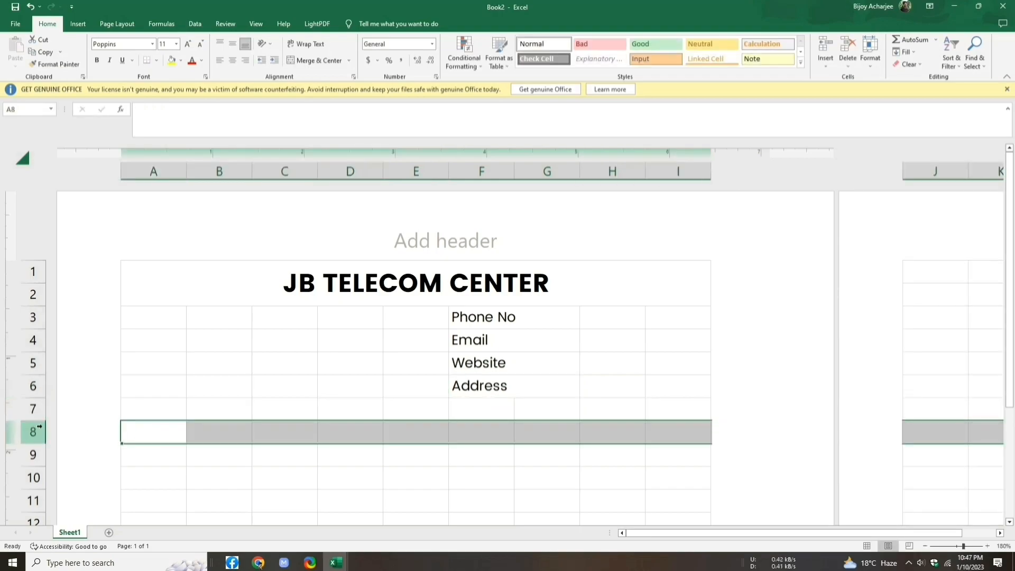
left_click_drag(32, 443, 32, 450)
left_click(259, 436)
left_click_drag(260, 437, 517, 444)
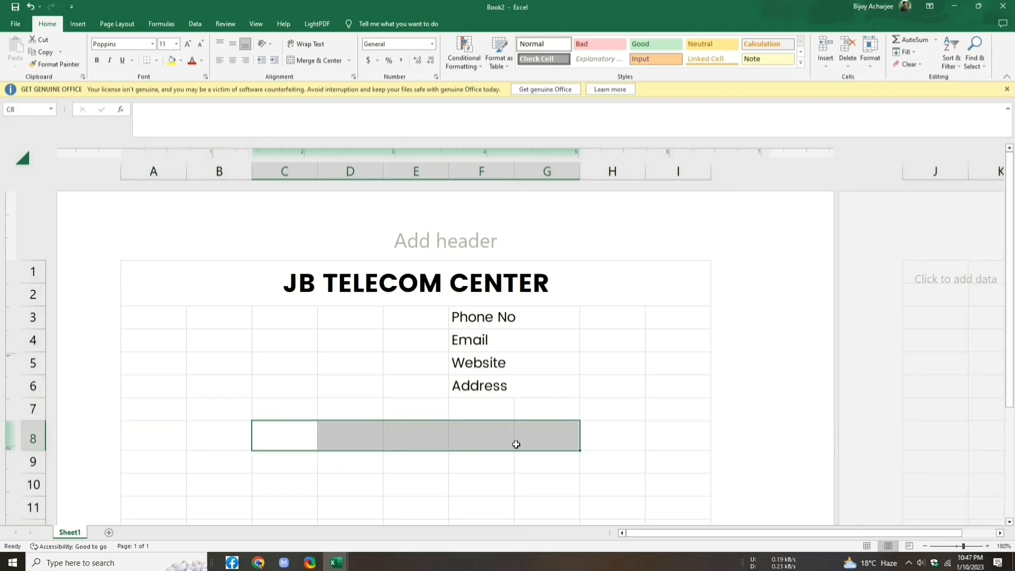
left_click(350, 60)
left_click(347, 75)
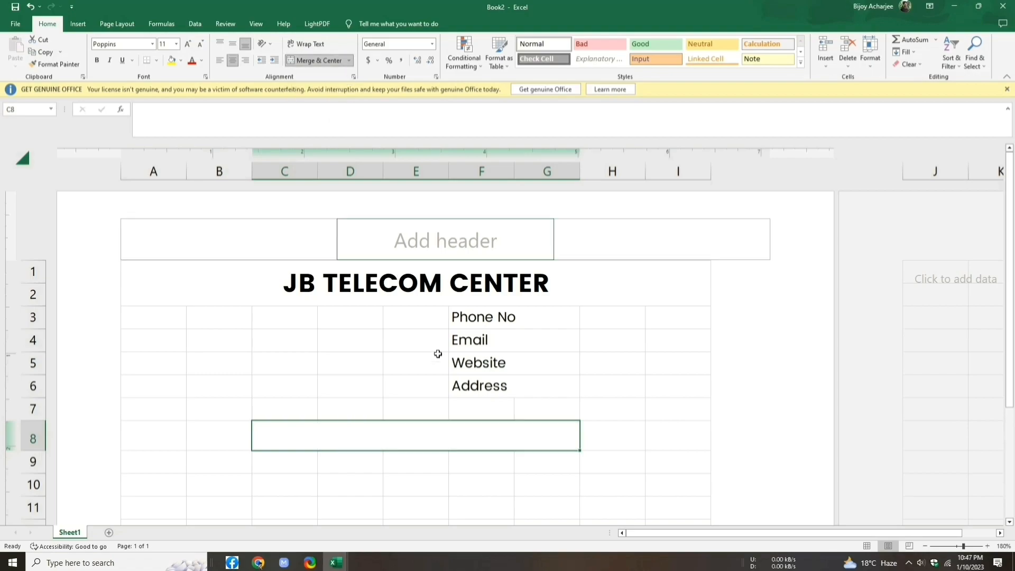
Step: Type CUSTOMER INFO in the merged cell at size 12, bold, middle-aligned
double_click(400, 434)
type("CUSTOMER INFO")
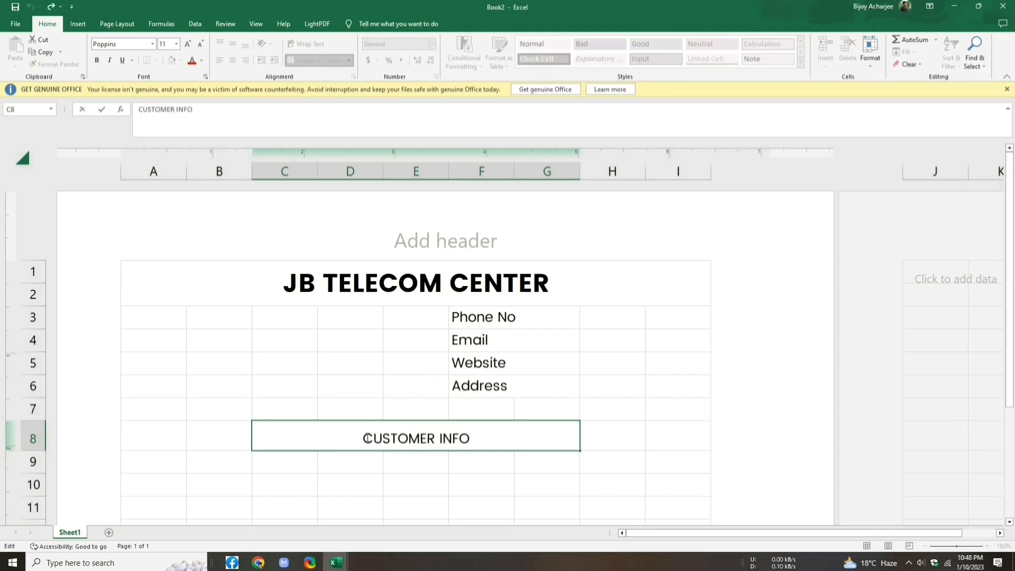
left_click_drag(366, 438, 476, 437)
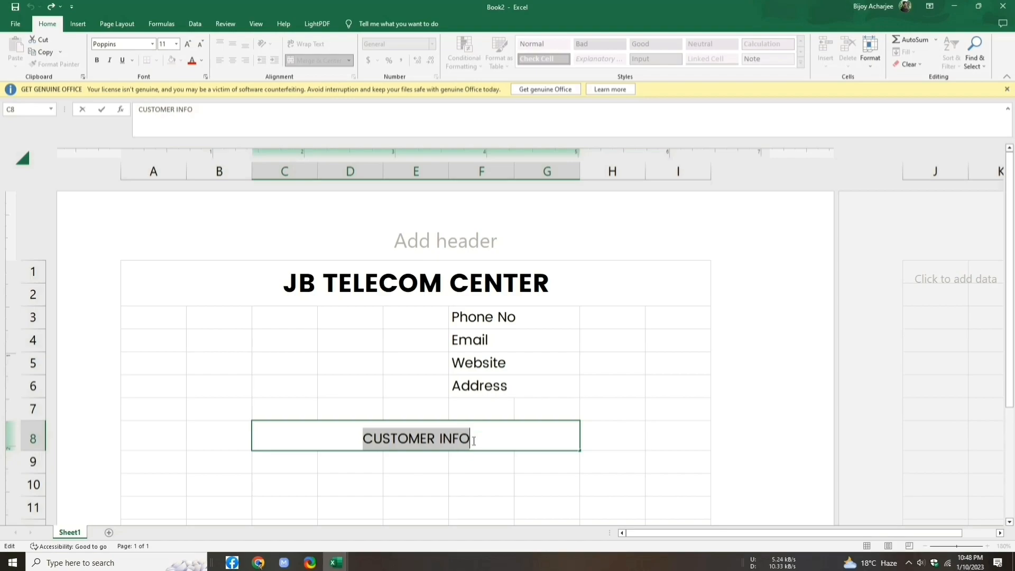
left_click(189, 44)
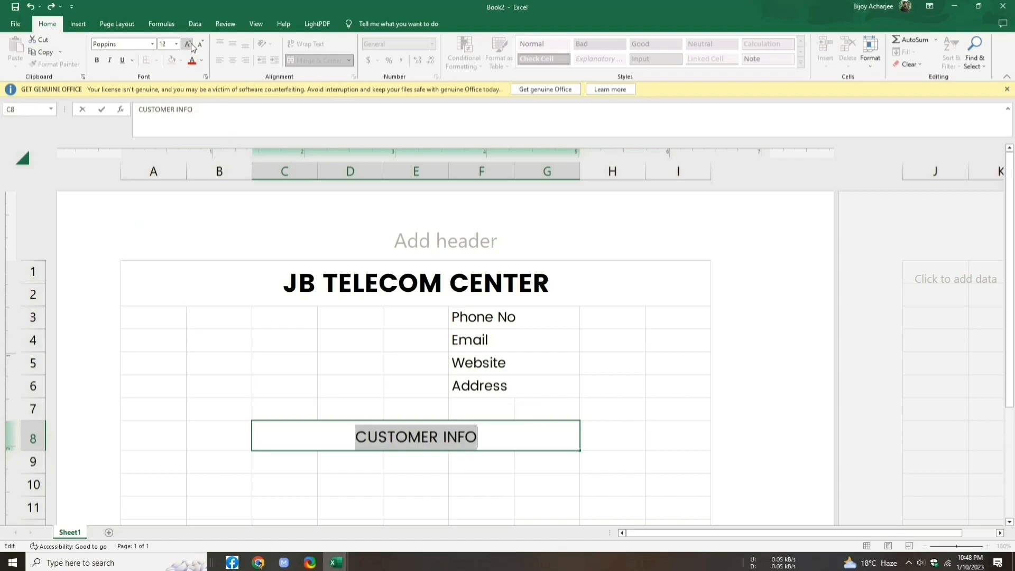
left_click(100, 61)
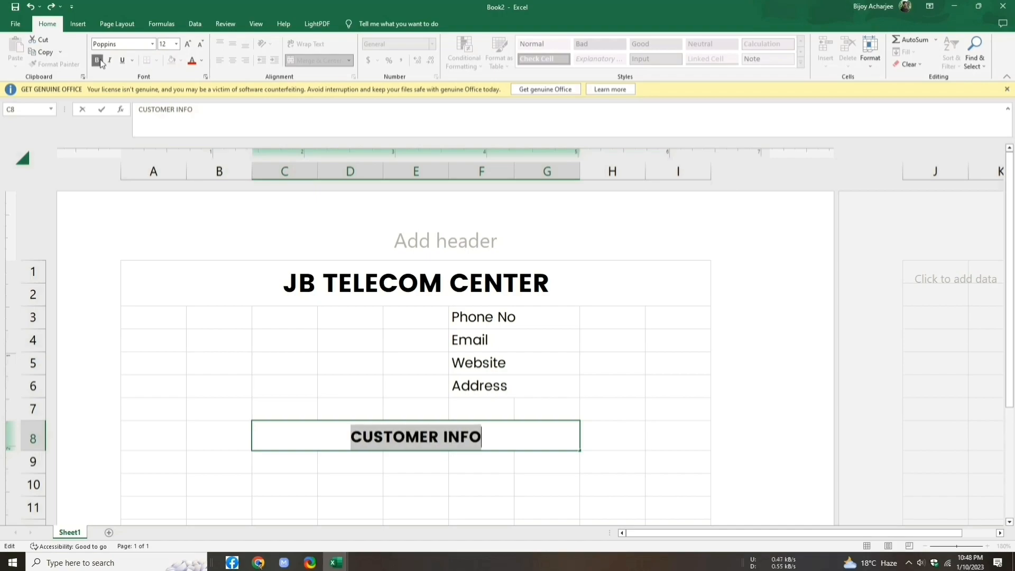
left_click(330, 460)
left_click(341, 433)
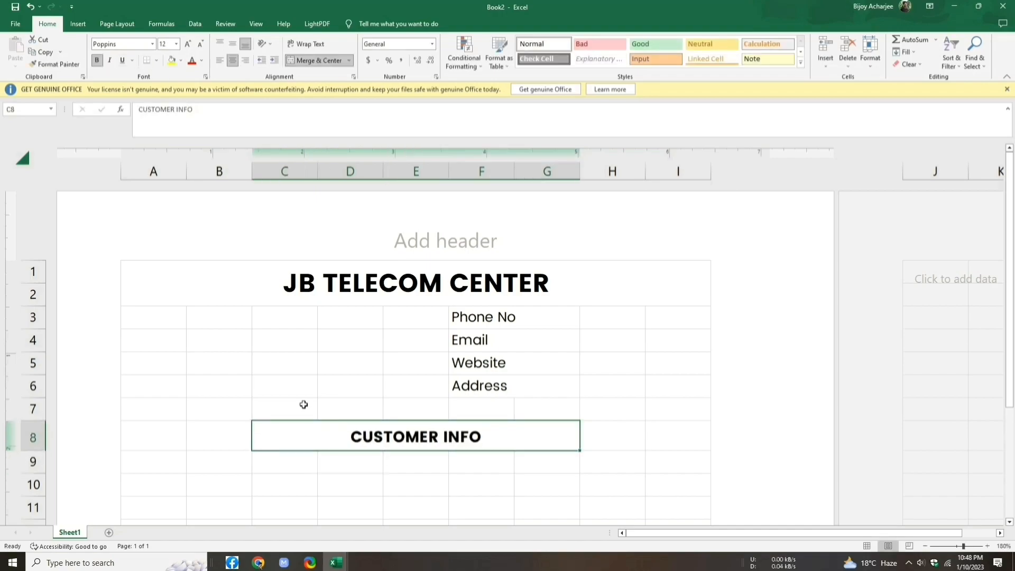
left_click(233, 45)
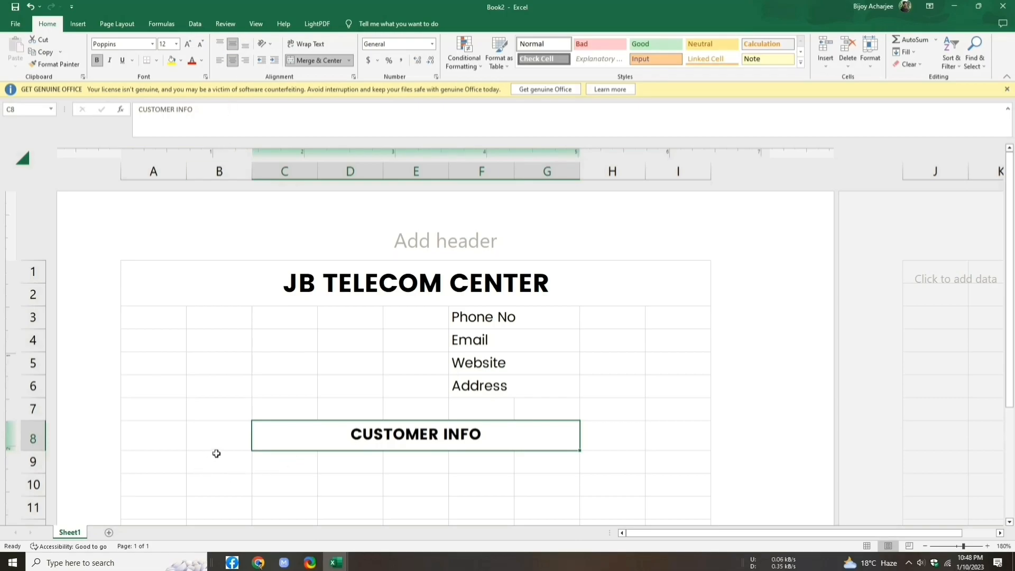
Step: Enter the labels Bill No, Name and Address in A10:A12
left_click(159, 464)
scroll(154, 402, "down", 2)
double_click(148, 344)
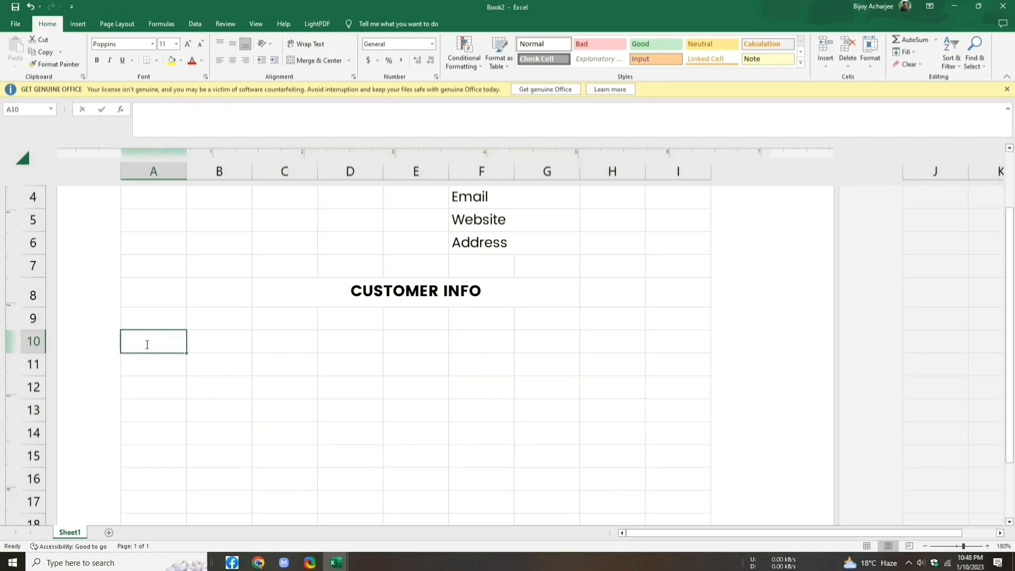
type("Bill No")
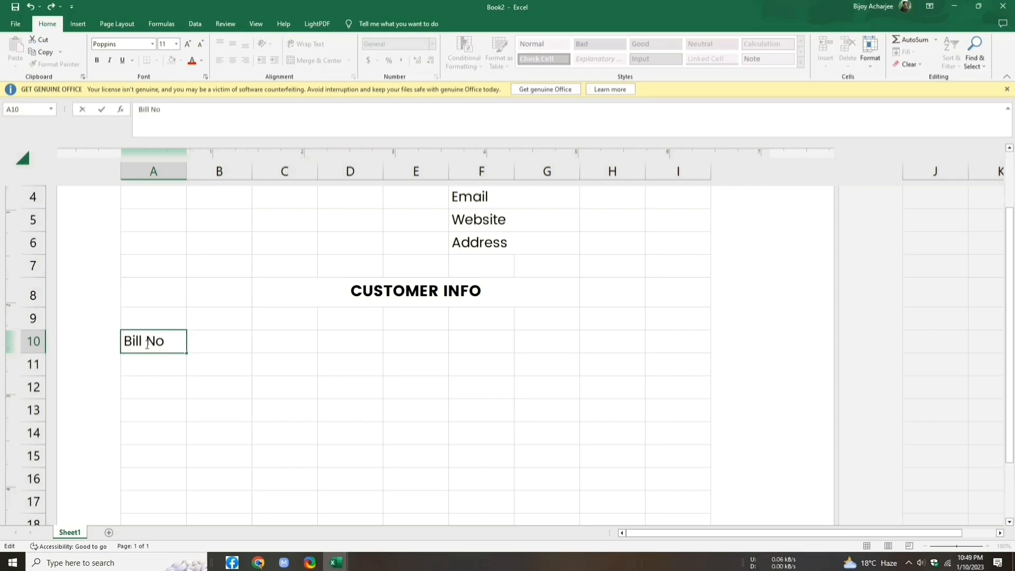
left_click(152, 373)
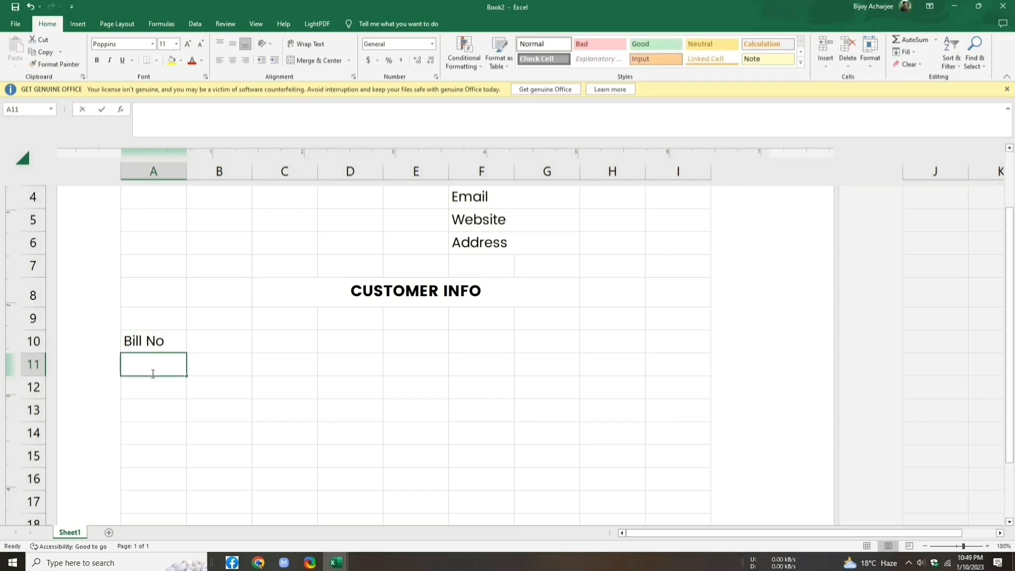
type("Name")
key("Return")
type("Address")
Step: Add Date and Phone in F10:F11 and shrink all customer labels to size 9
double_click(470, 340)
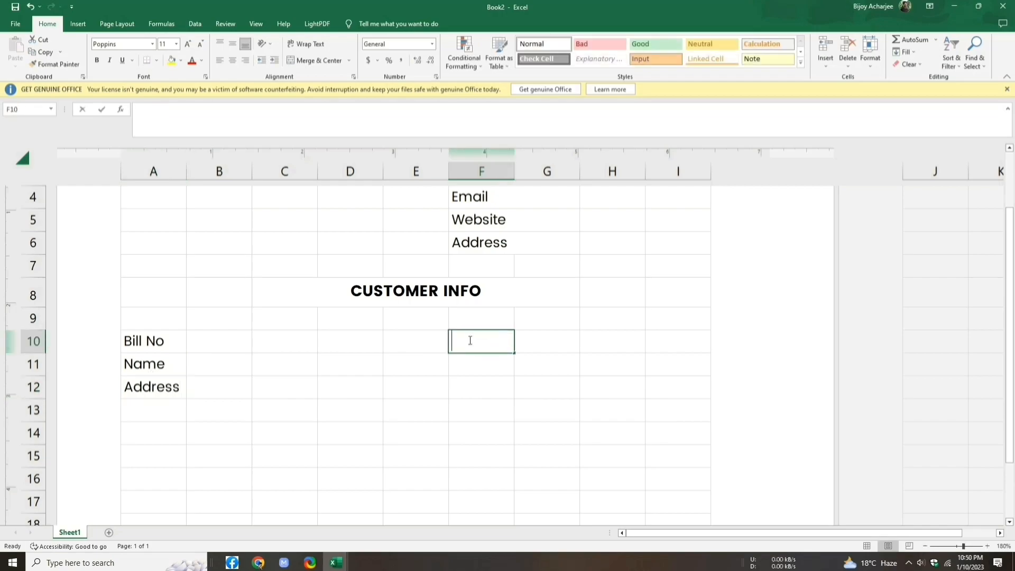
type("Date")
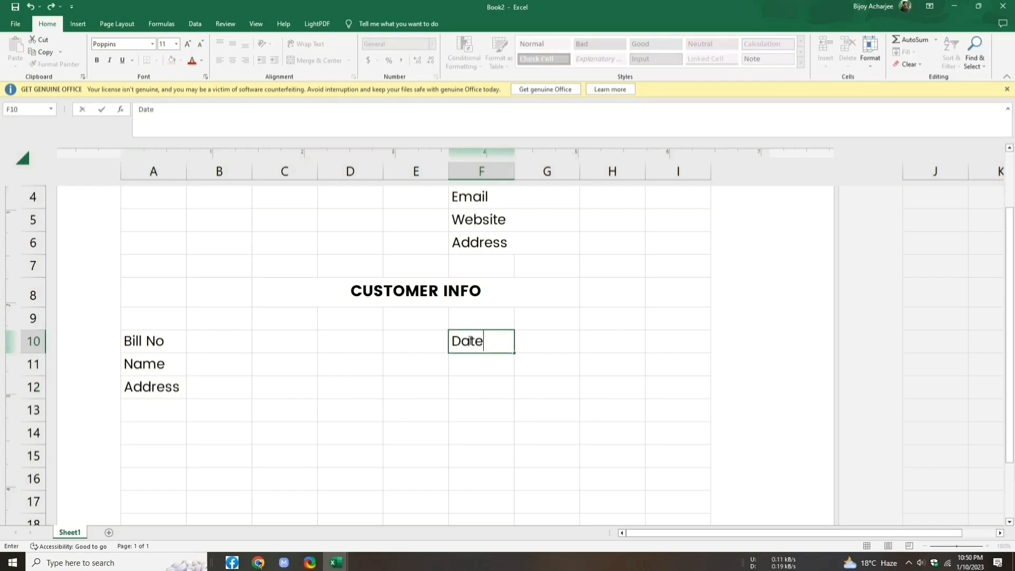
left_click(503, 369)
type("Phone")
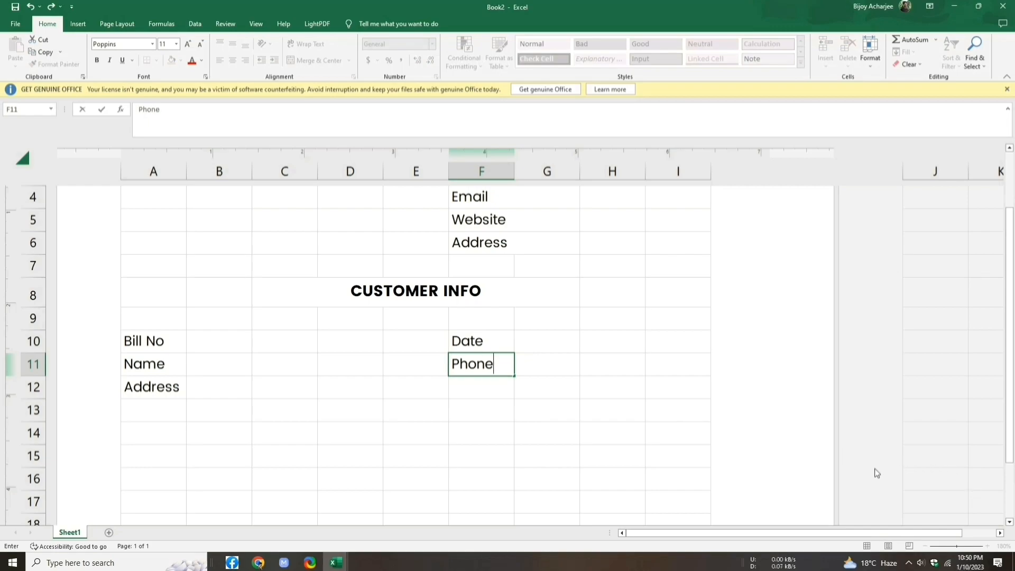
left_click_drag(130, 332, 466, 386)
left_click(201, 43)
left_click(203, 44)
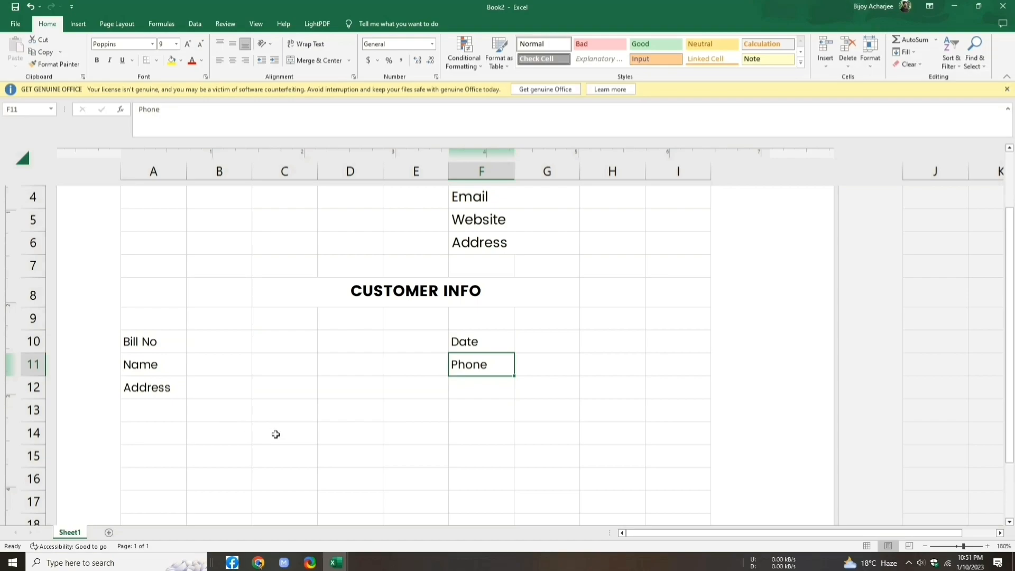
Step: Merge B10:E10, fill it with an underscore line, and copy it down beside Name
left_click_drag(201, 338, 394, 342)
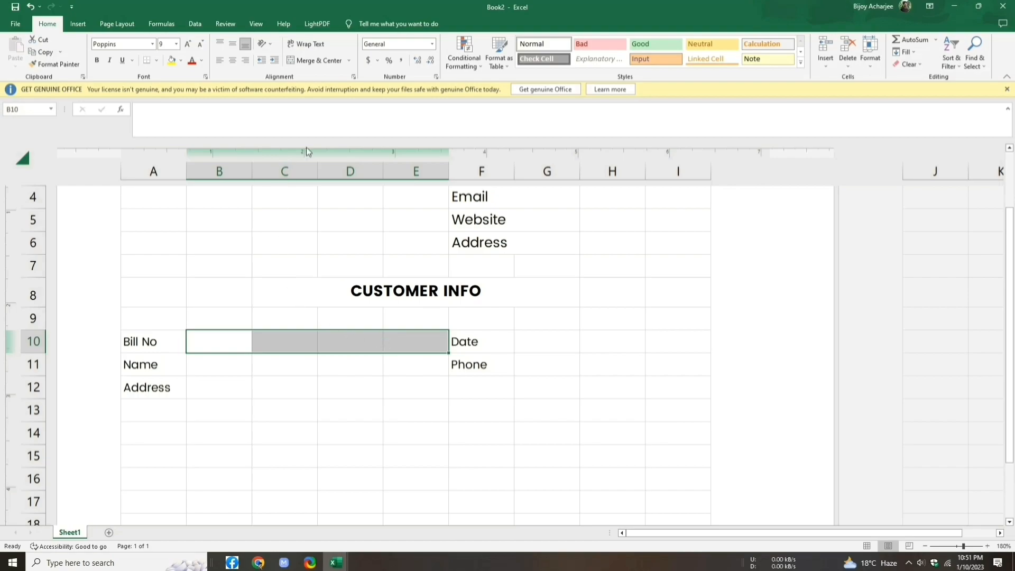
left_click(350, 61)
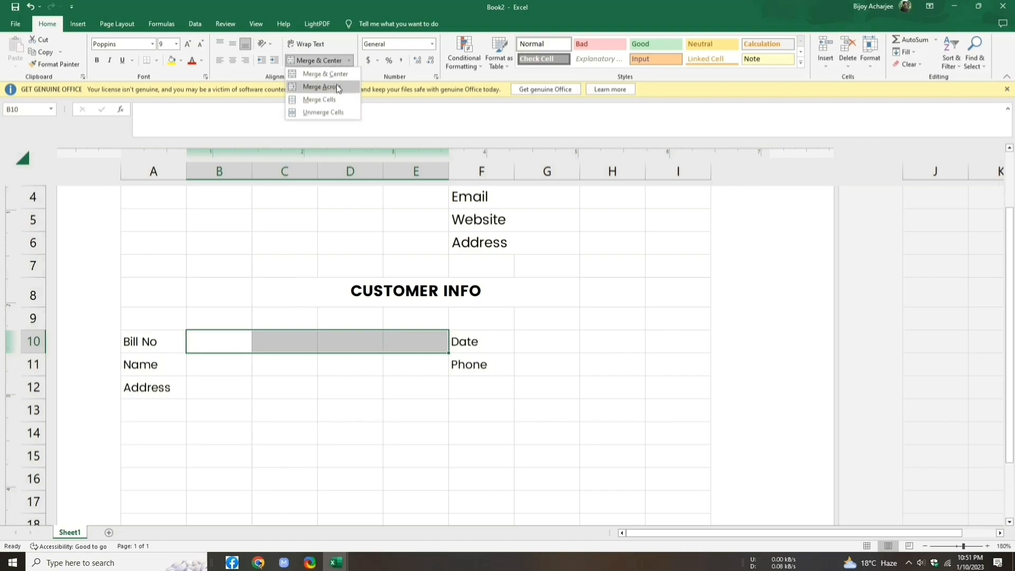
left_click(320, 74)
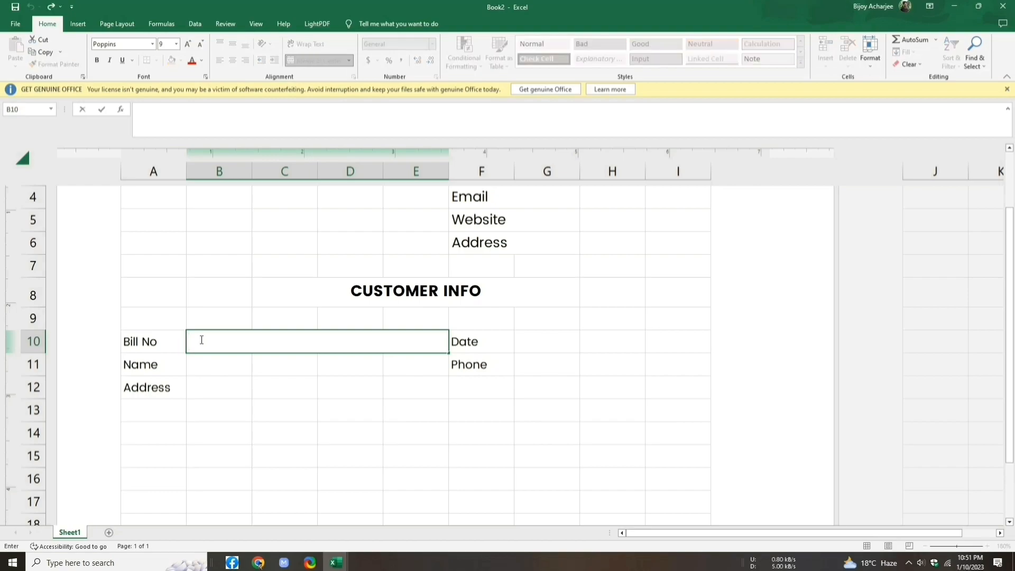
type("__________")
left_click(449, 353)
left_click_drag(449, 353, 388, 380)
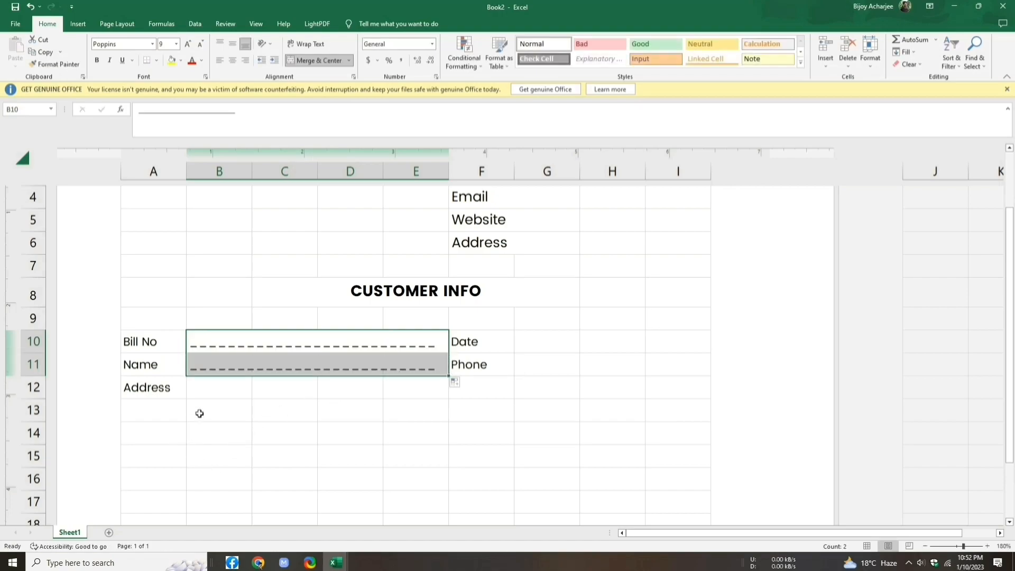
Step: Merge across B12:I12 and fill it with a long underscore line beside Address
left_click(198, 393)
left_click_drag(213, 388, 650, 384)
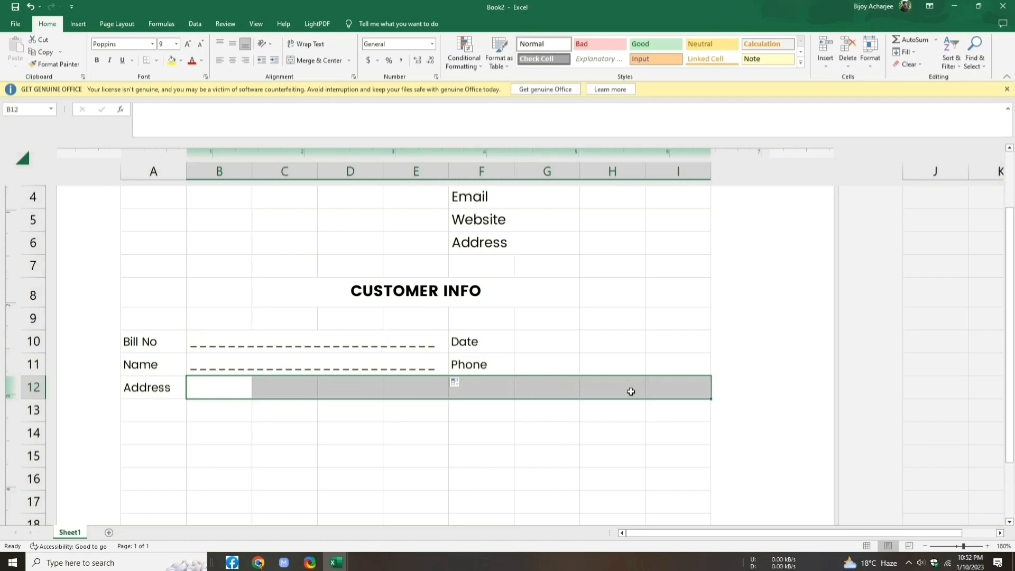
left_click(349, 60)
left_click(331, 87)
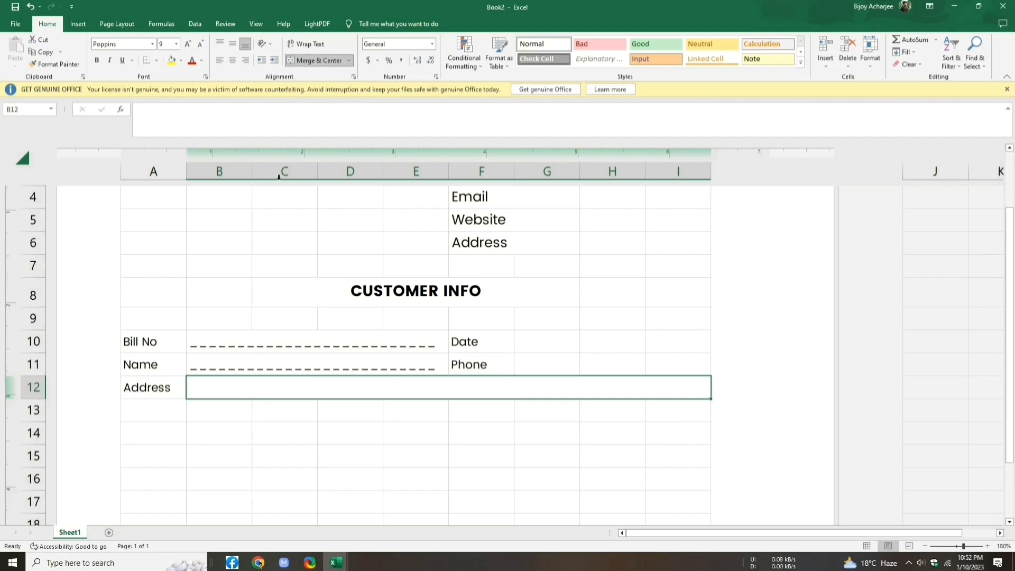
double_click(202, 391)
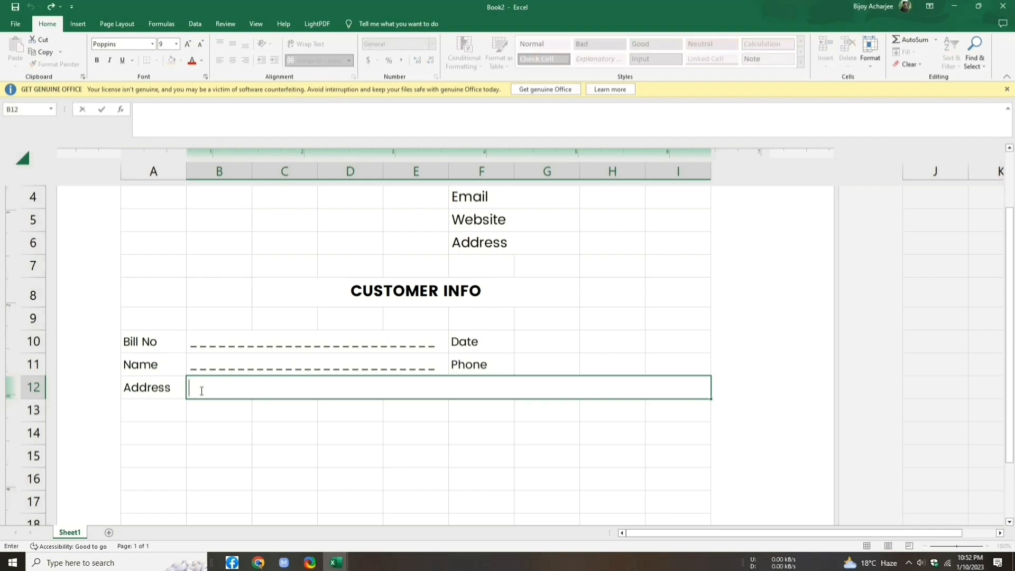
type("________________________________________________________")
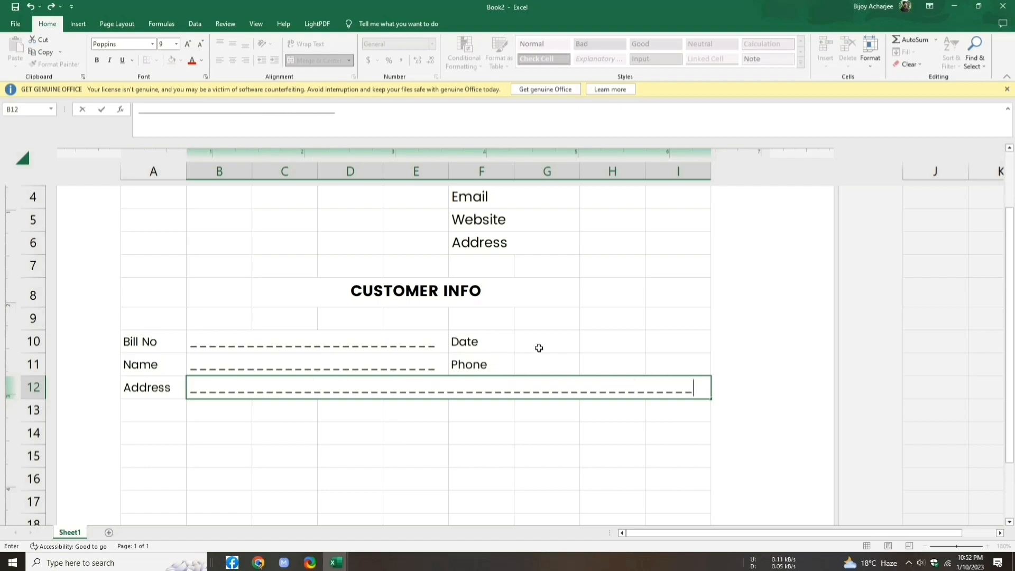
left_click_drag(546, 341, 645, 367)
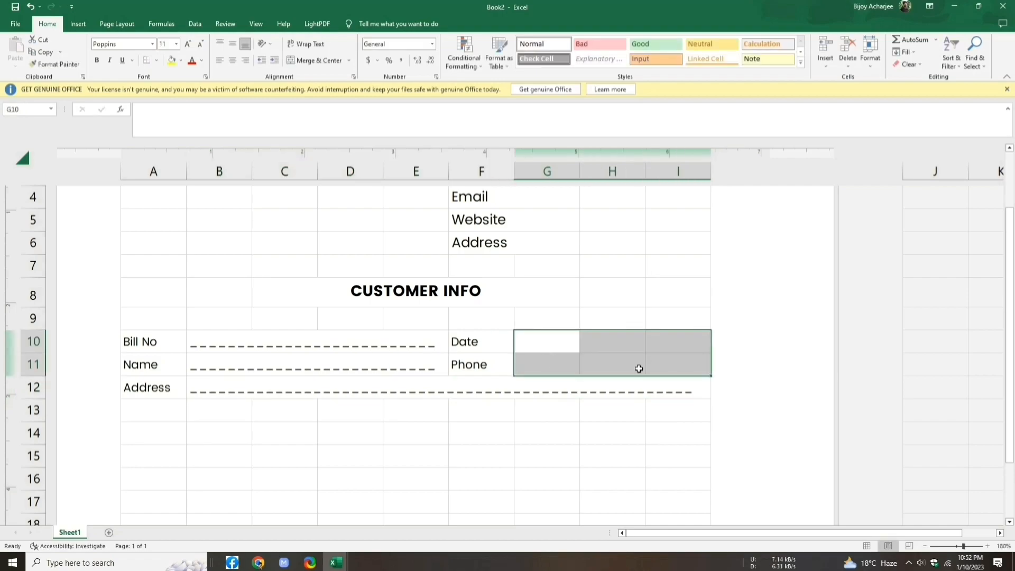
Step: Merge G10:I11 row by row and put underscore lines beside Date and Phone
left_click(349, 60)
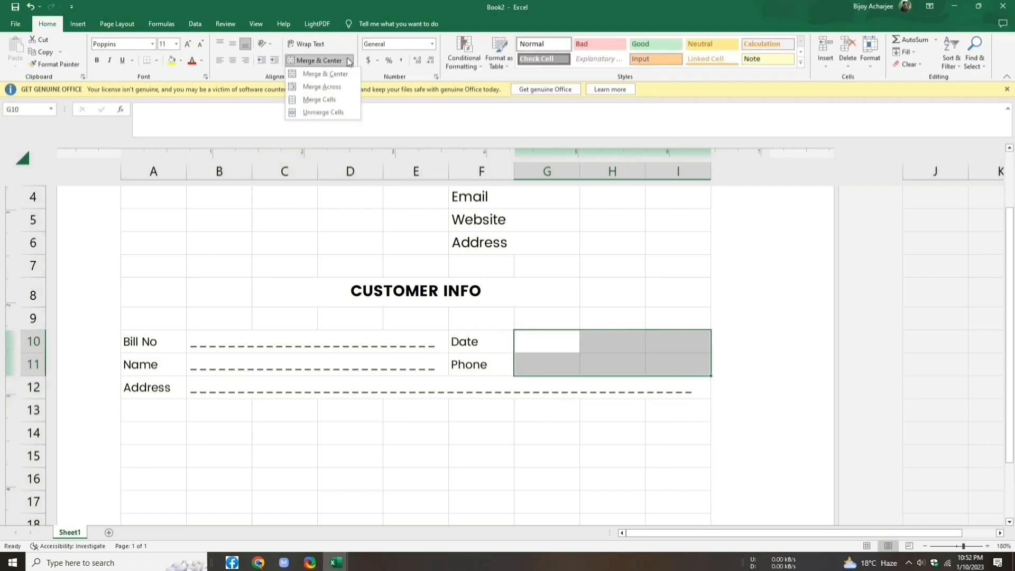
left_click(337, 92)
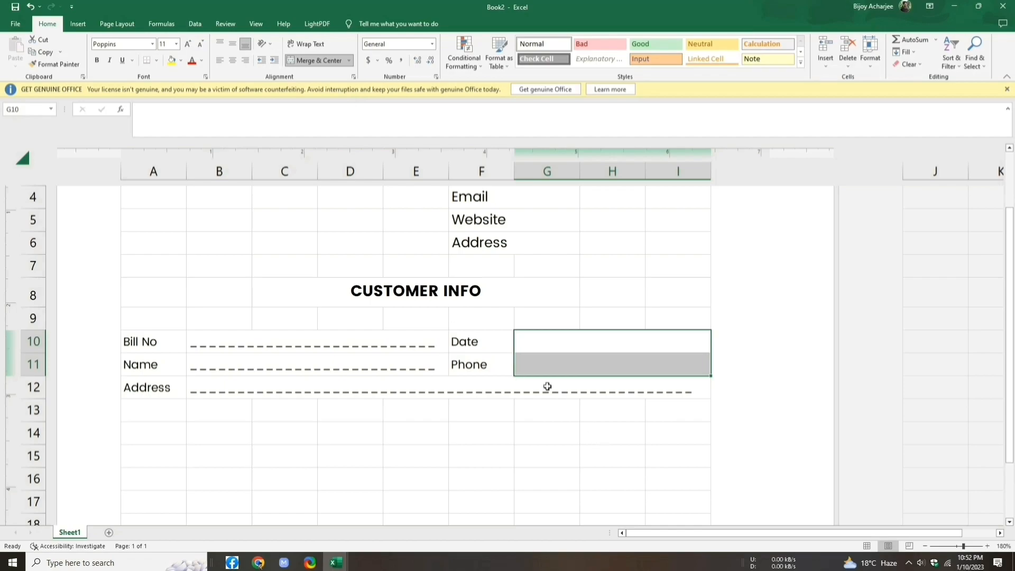
double_click(538, 338)
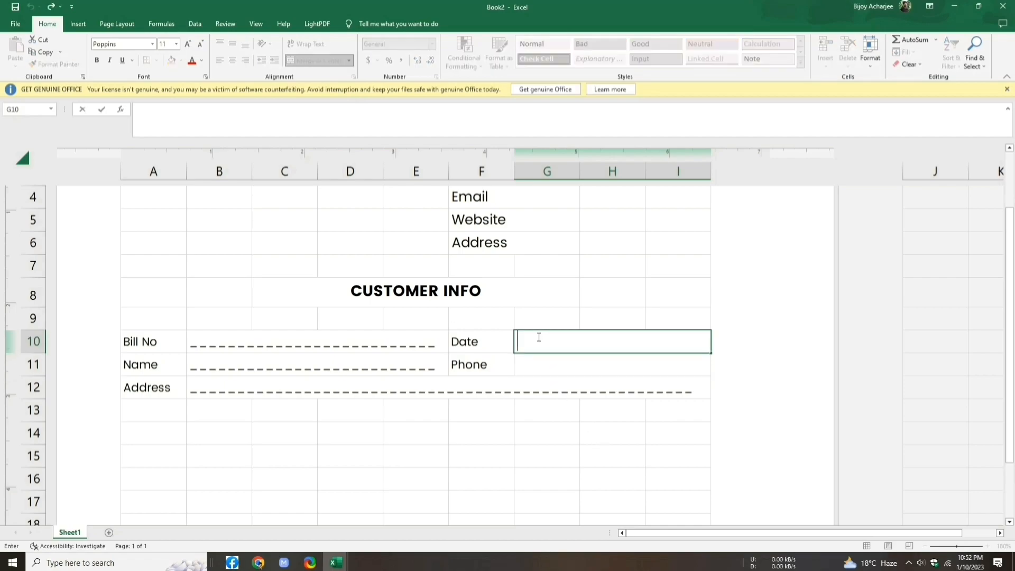
type("________________")
left_click_drag(710, 352, 710, 374)
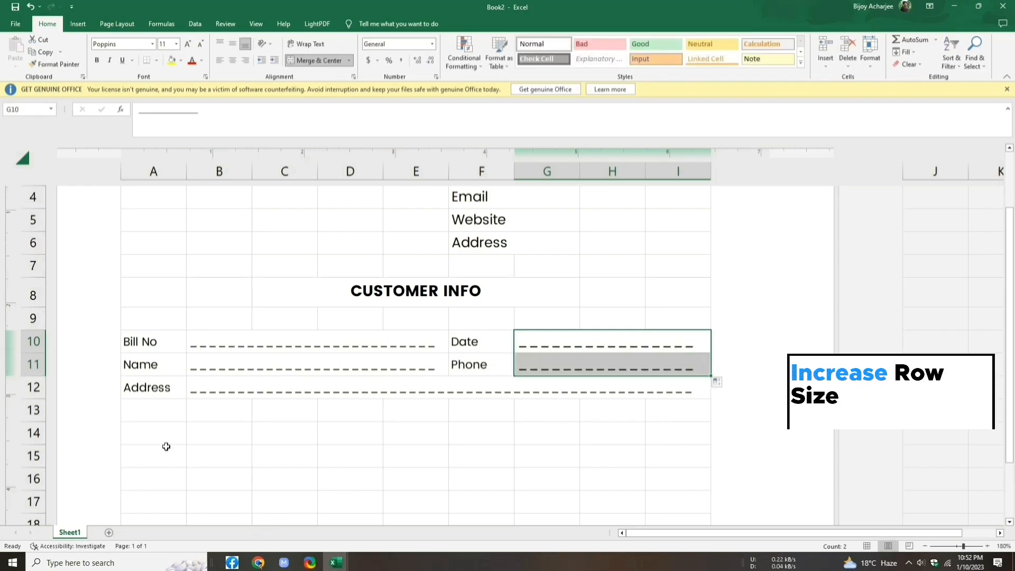
Step: Make row 14 taller and merge B14:F14 for the description header
left_click(33, 432)
left_click_drag(30, 445, 27, 453)
left_click_drag(222, 442, 464, 423)
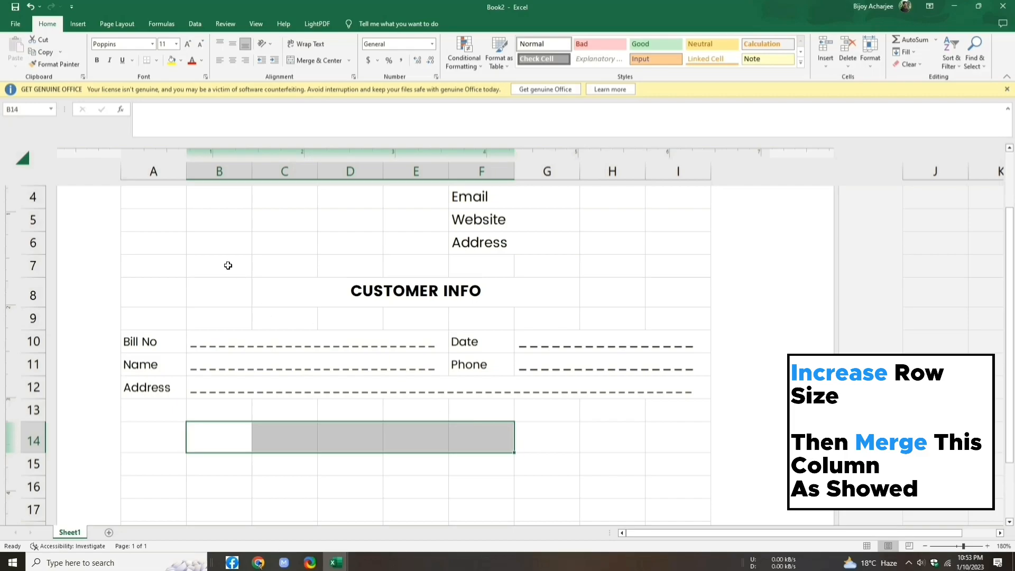
left_click(350, 61)
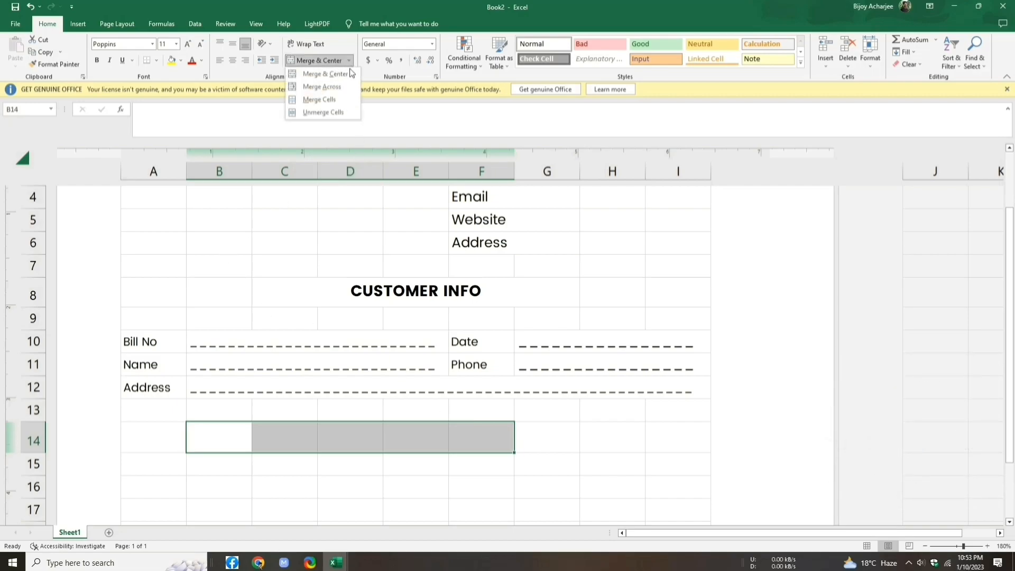
left_click(348, 87)
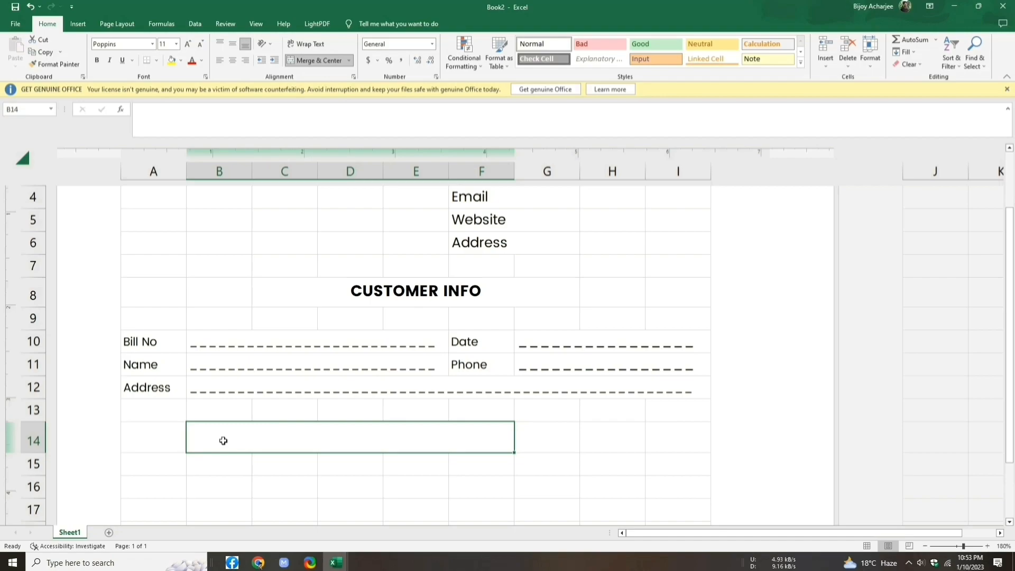
Step: Type headers SL, ITEM DESCRIPTION, QUANTITY, RATE and AMOUNT across row 14
left_click(150, 448)
double_click(150, 449)
type("SL")
key("Tab")
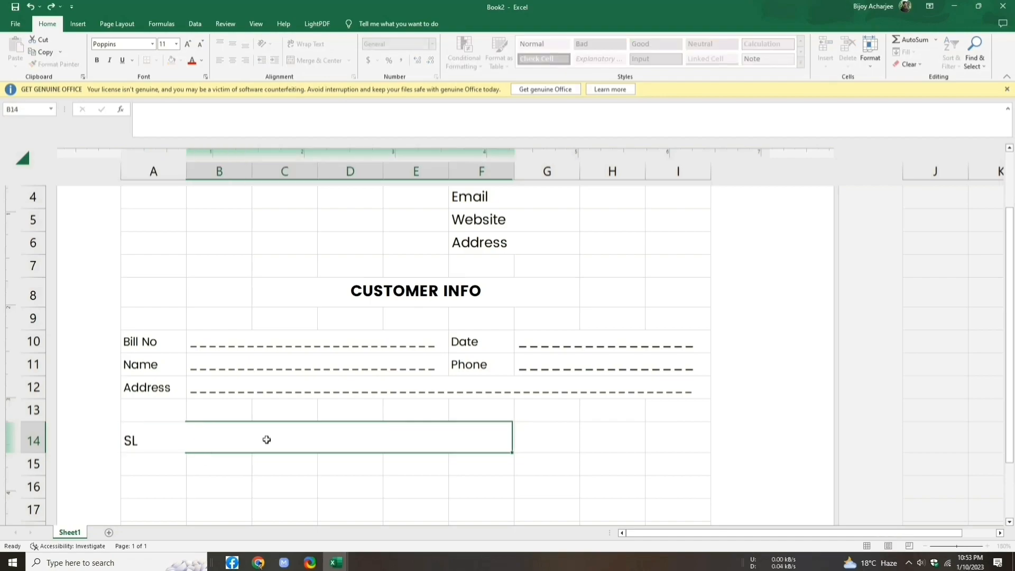
type("ITEM DESCRIPTION")
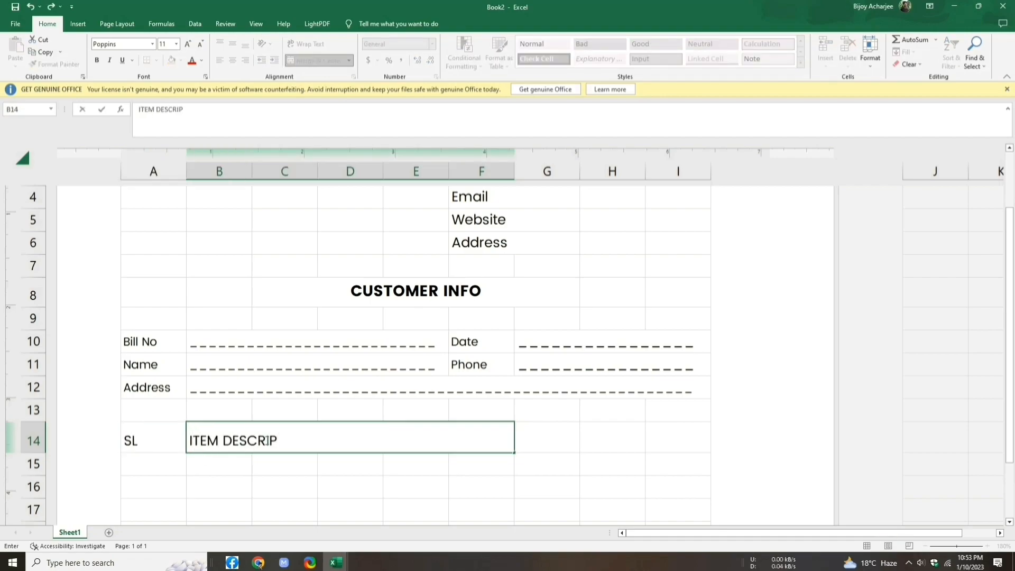
left_click(534, 444)
type("QUANTITY")
key("Tab")
type("RATE")
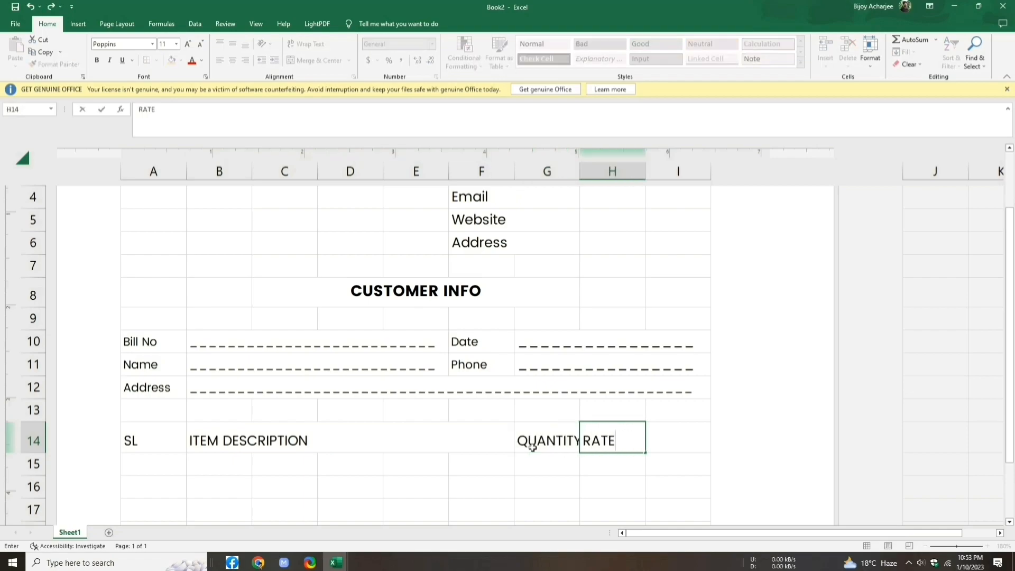
key("Tab")
type("AMOUNT")
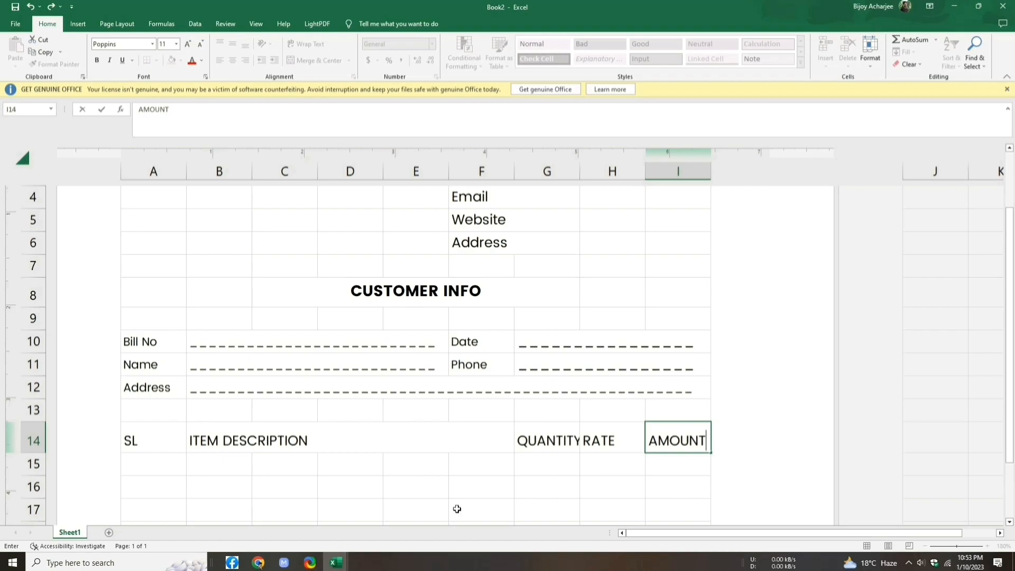
left_click(130, 429)
Step: Centre the A14:I14 headers horizontally and vertically, set them to size 8 and bold
left_click_drag(191, 432, 705, 442)
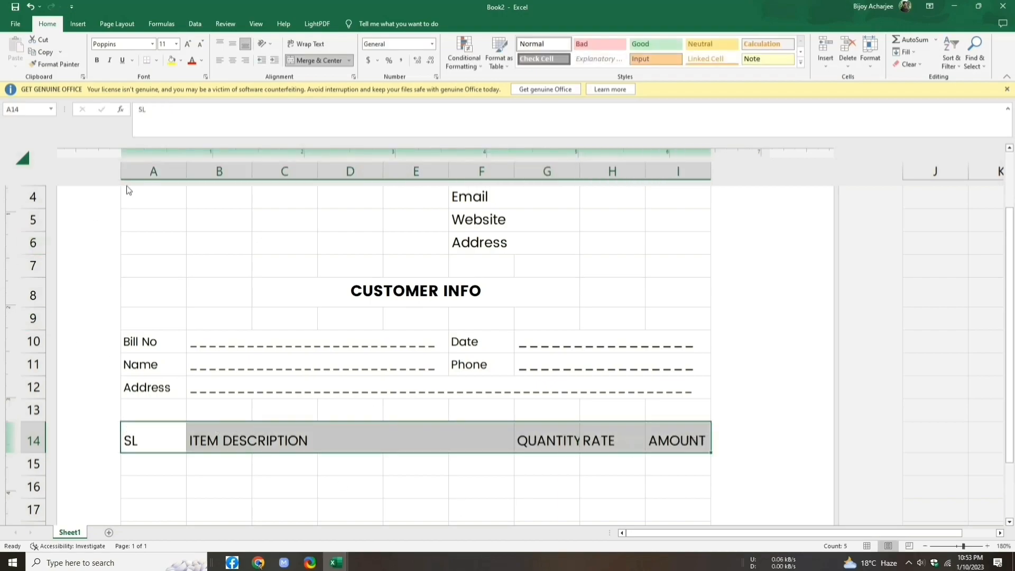
left_click(232, 61)
left_click(232, 45)
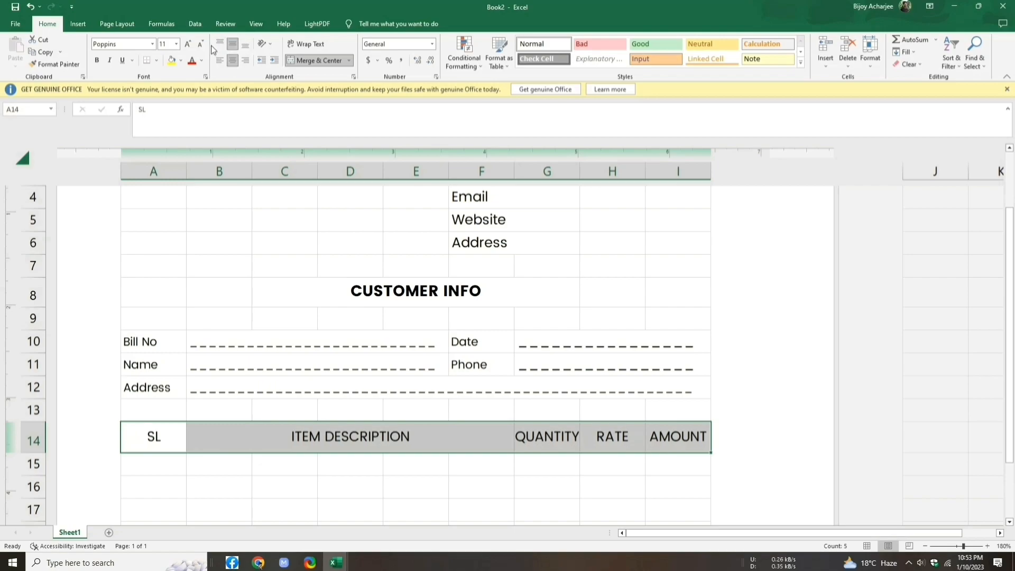
left_click(204, 45)
left_click(204, 44)
left_click(204, 44)
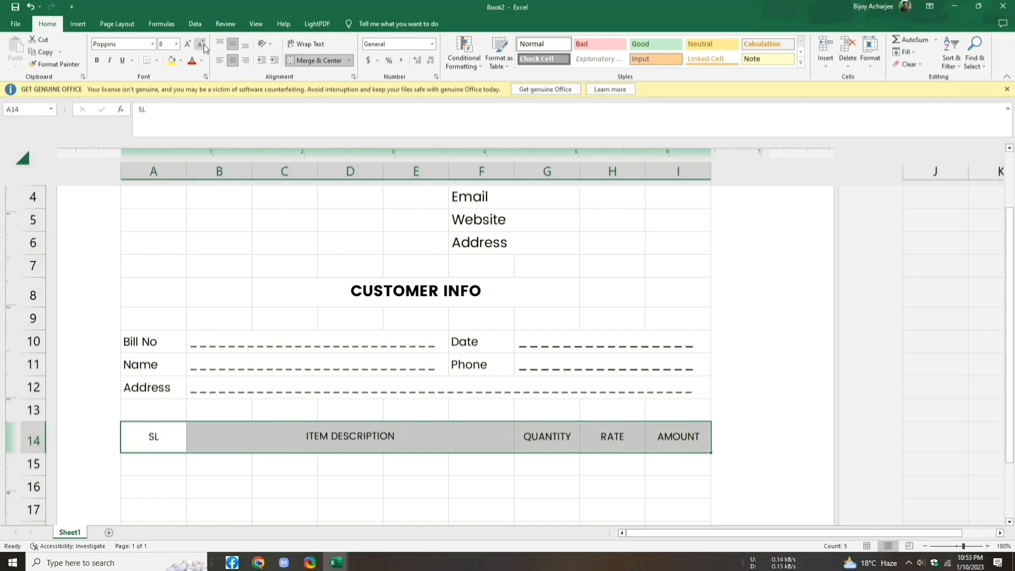
left_click(98, 61)
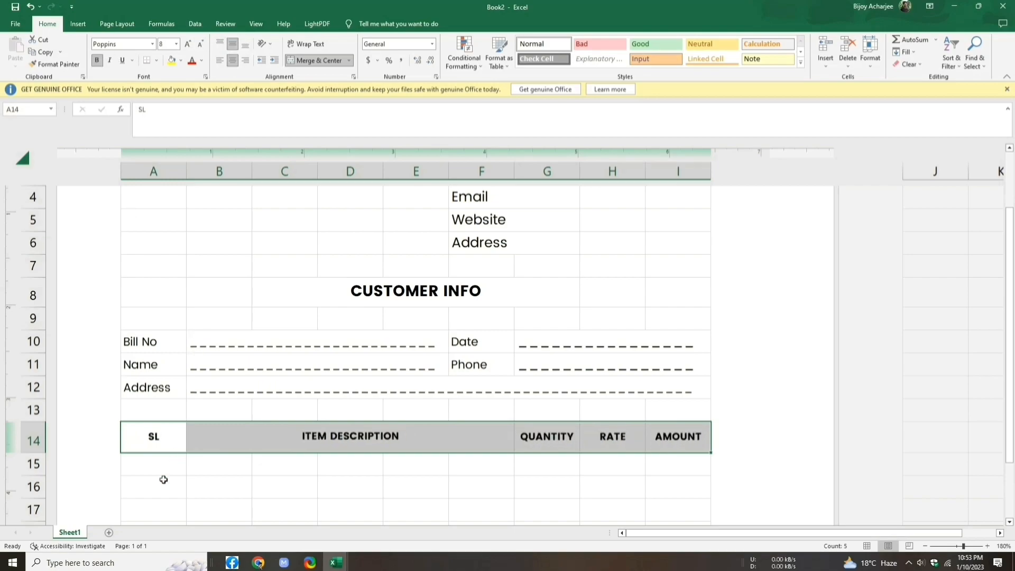
left_click(678, 486)
scroll(600, 410, "down", 2)
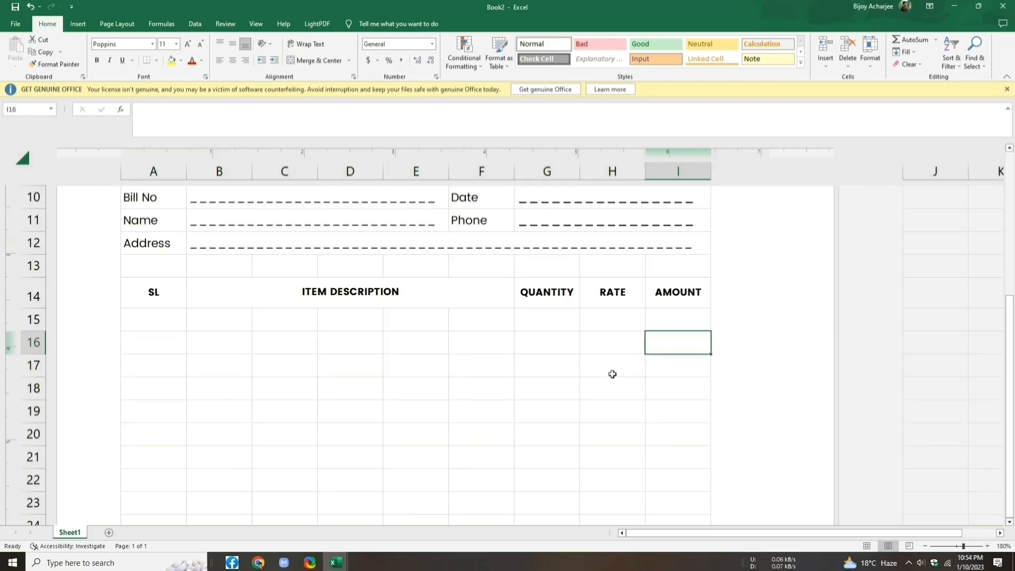
Step: Merge B15:F25 into one tall cell under ITEM DESCRIPTION
scroll(600, 383, "down", 1)
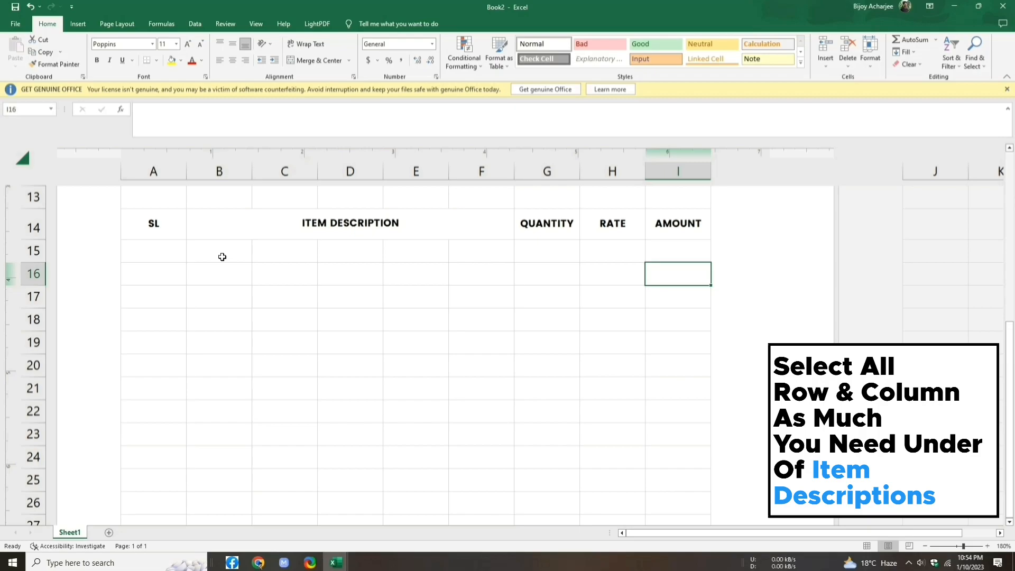
left_click_drag(222, 257, 220, 284)
left_click_drag(209, 380, 472, 486)
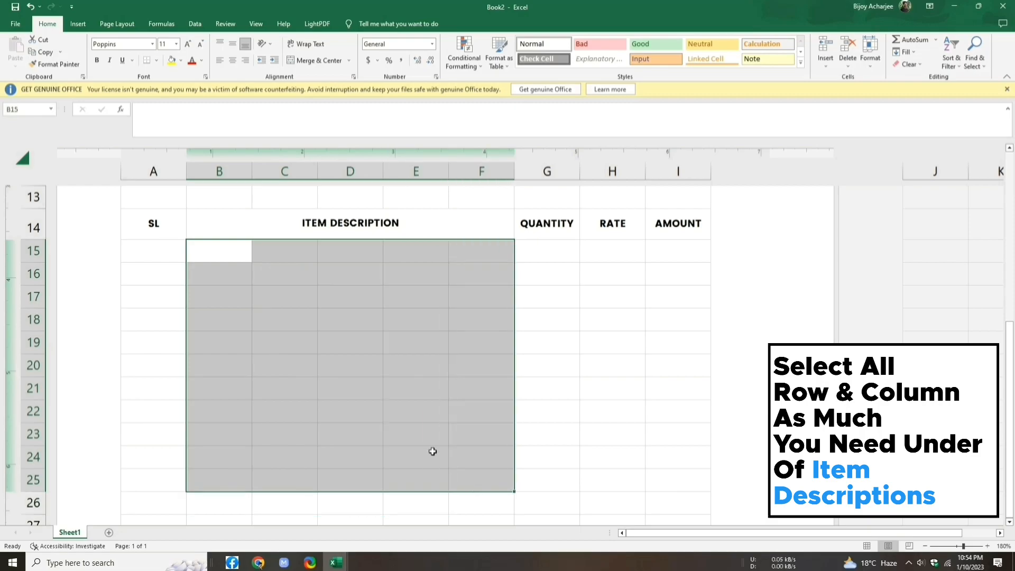
left_click(350, 60)
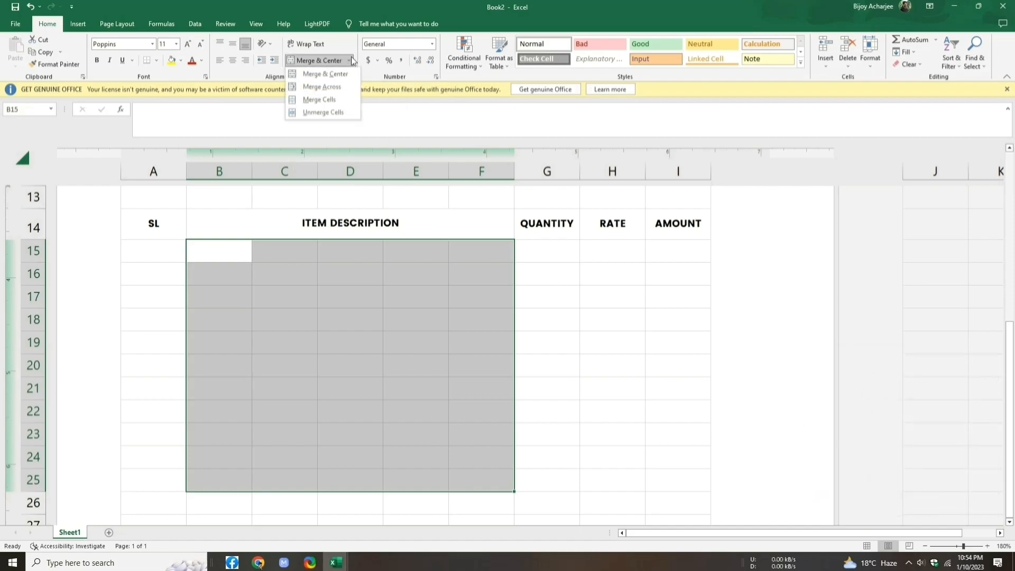
left_click(328, 74)
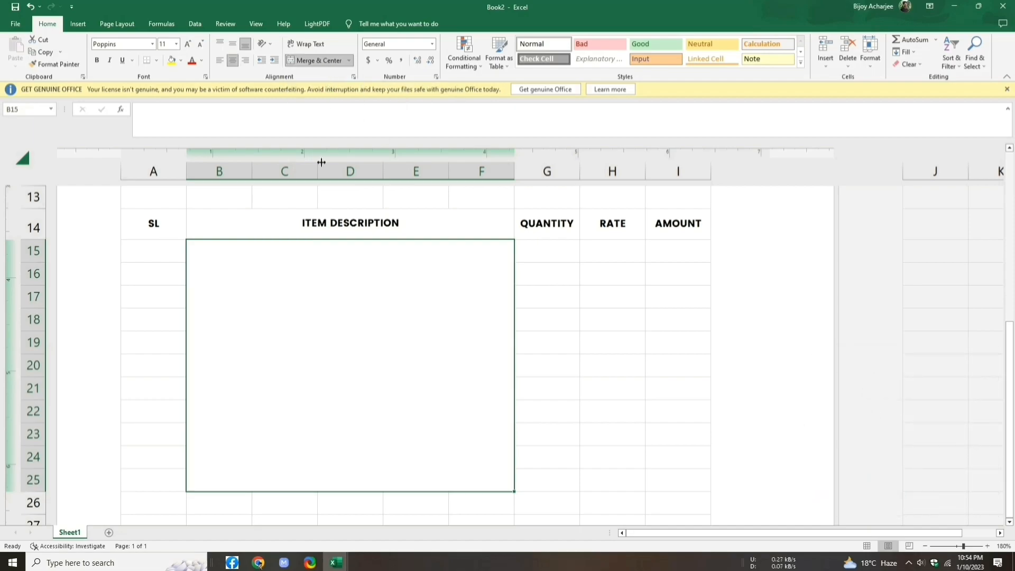
Step: Merge rows 15–25 of the SL, QUANTITY, RATE and AMOUNT columns into single cells
left_click_drag(148, 251, 143, 473)
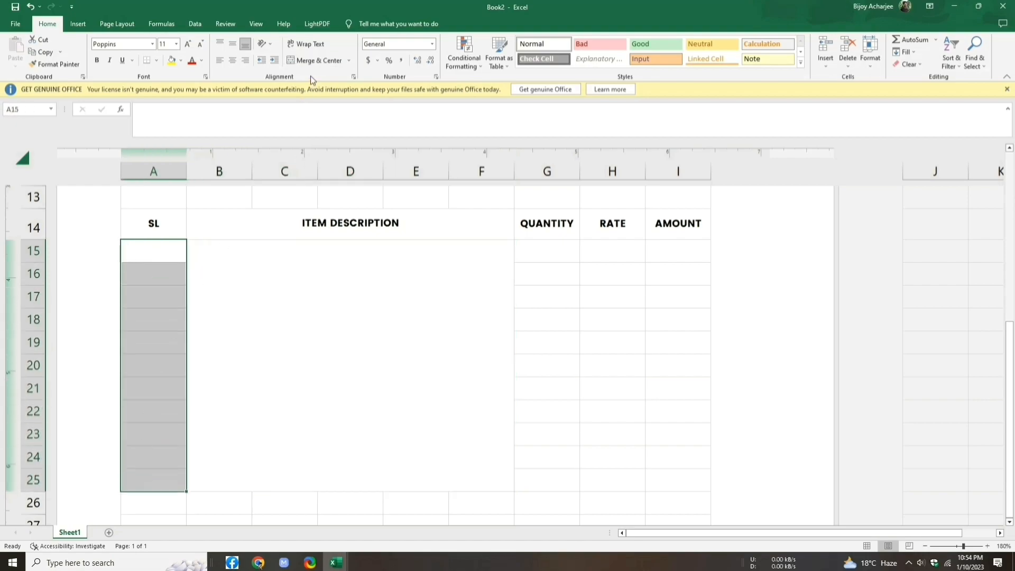
left_click(313, 62)
left_click_drag(547, 259, 545, 479)
left_click(319, 62)
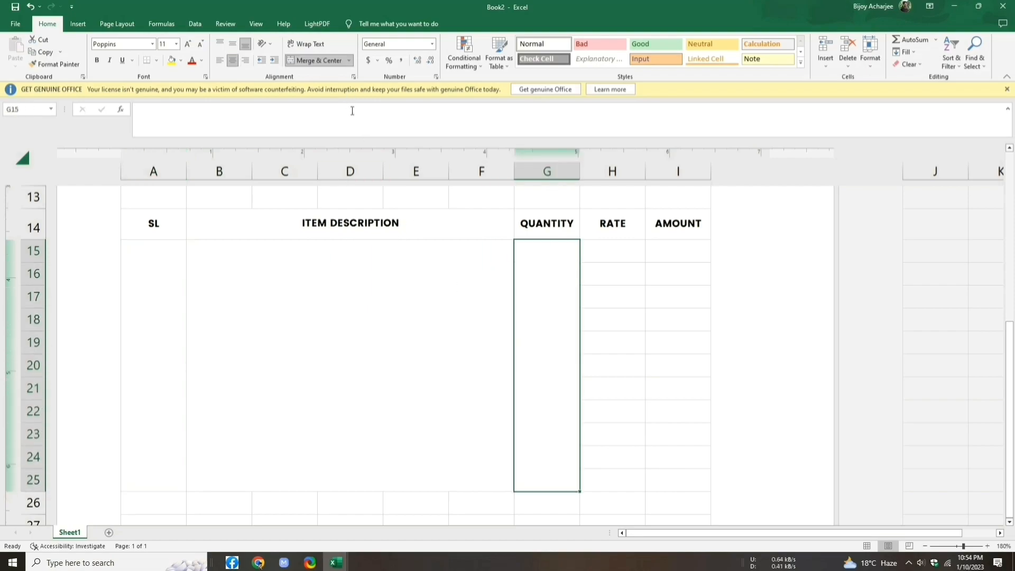
left_click_drag(601, 252, 609, 478)
left_click(320, 58)
left_click_drag(682, 249, 679, 477)
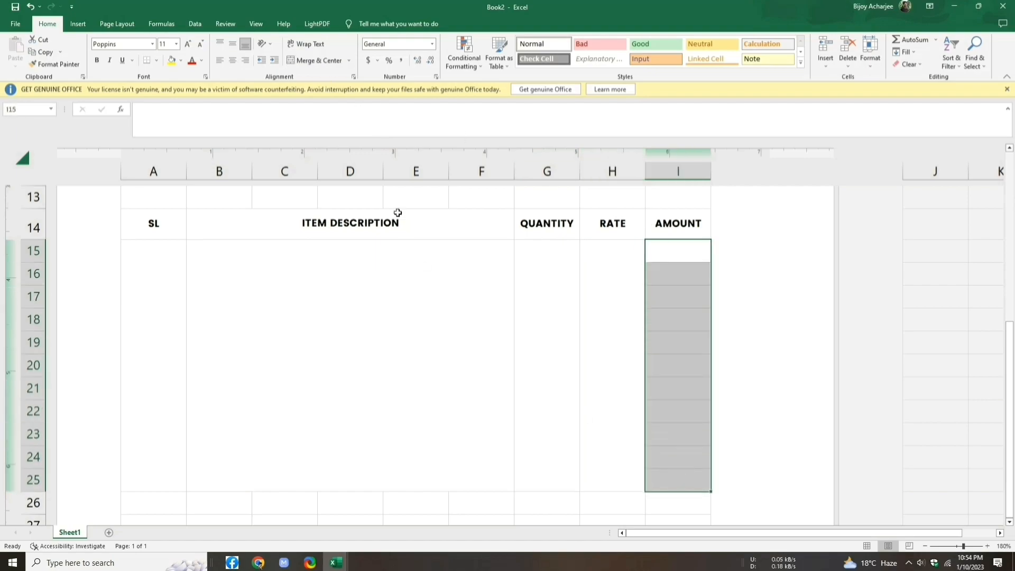
left_click(307, 60)
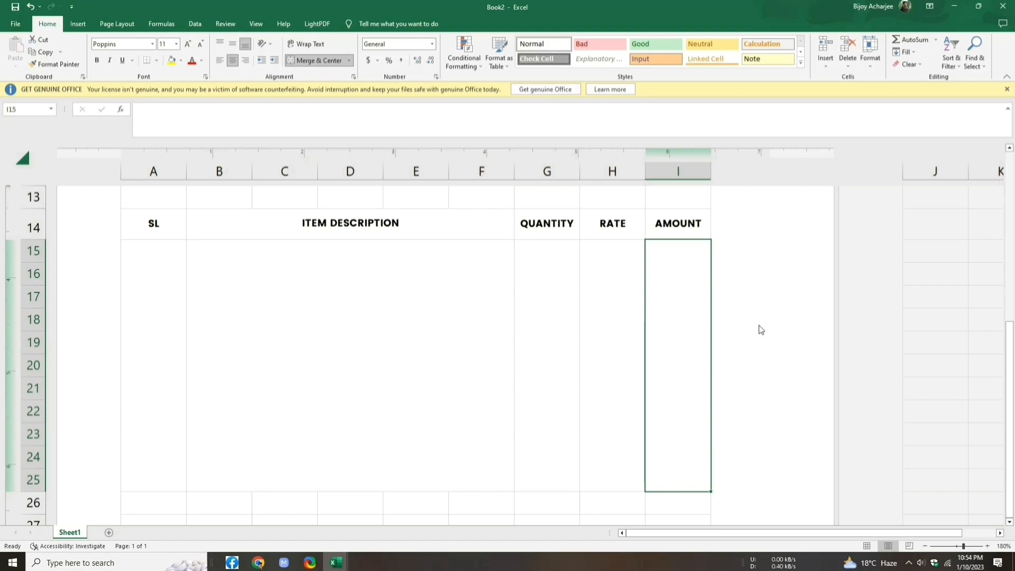
scroll(761, 330, "down", 3)
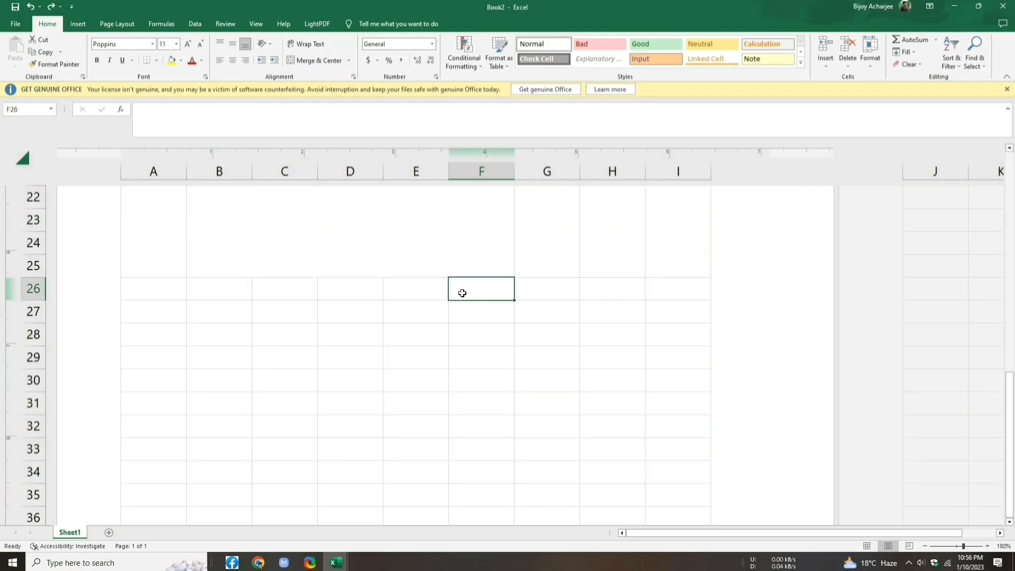
Step: Merge across F26:G29 and H26:I29 to make label and value cells for each row
left_click_drag(462, 290, 528, 363)
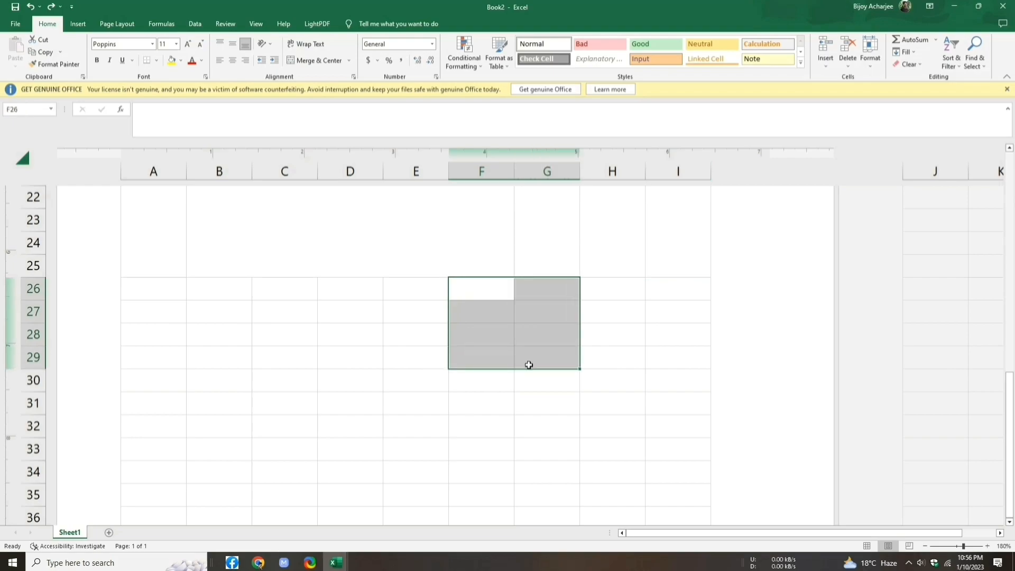
left_click(349, 60)
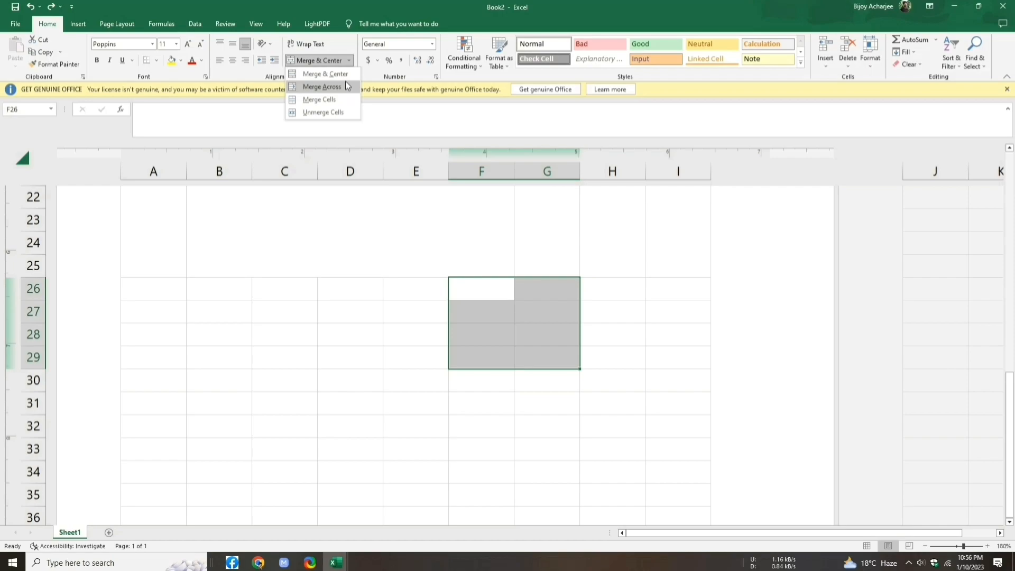
left_click(344, 83)
left_click_drag(608, 290, 663, 356)
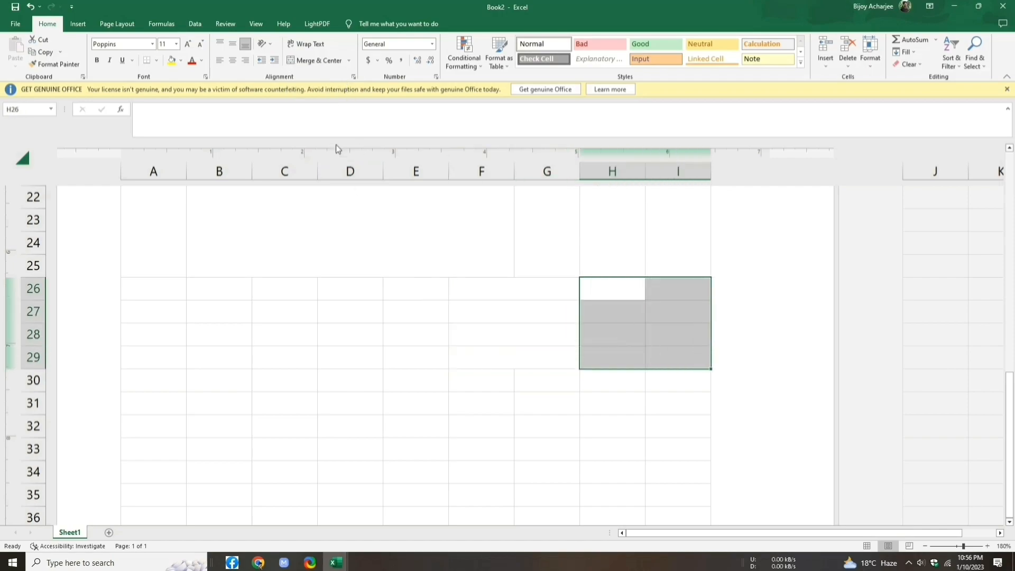
left_click(349, 64)
left_click(339, 88)
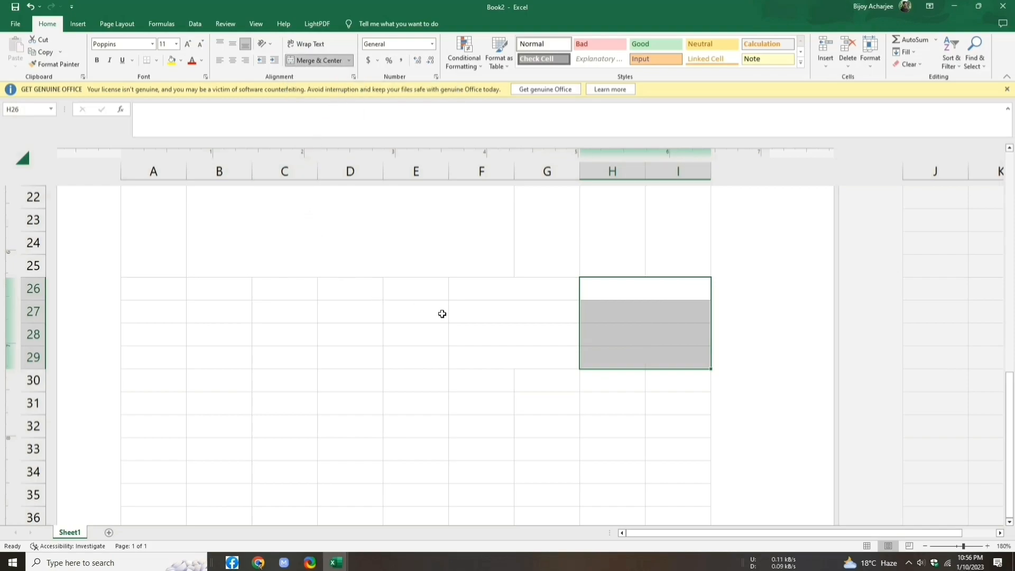
Step: Enter the labels Total Amount, Discount, Advance and Due : in F26 to F29
left_click(467, 298)
double_click(466, 295)
type("Total Amount")
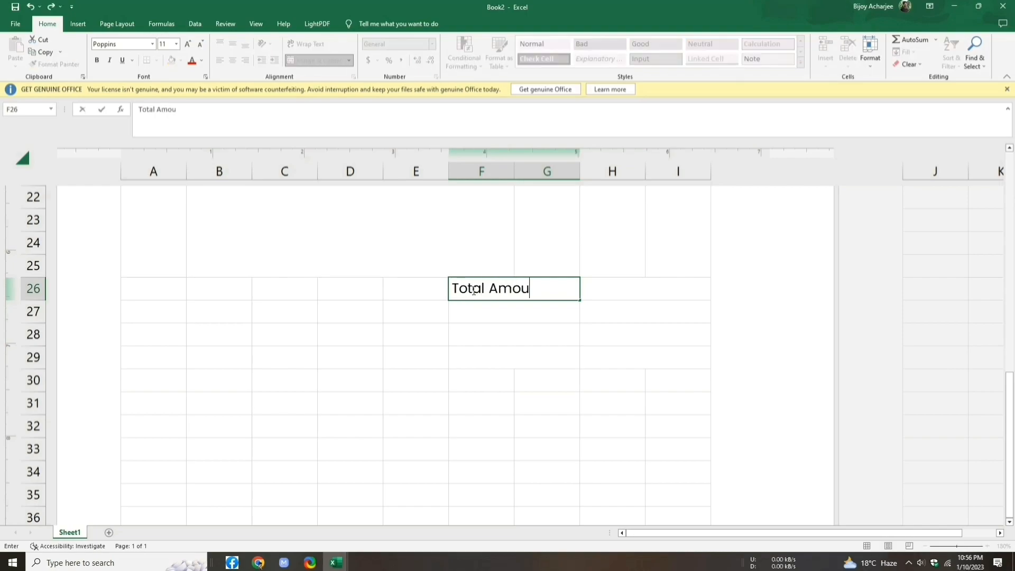
key("Return")
type("Discount")
key("Return")
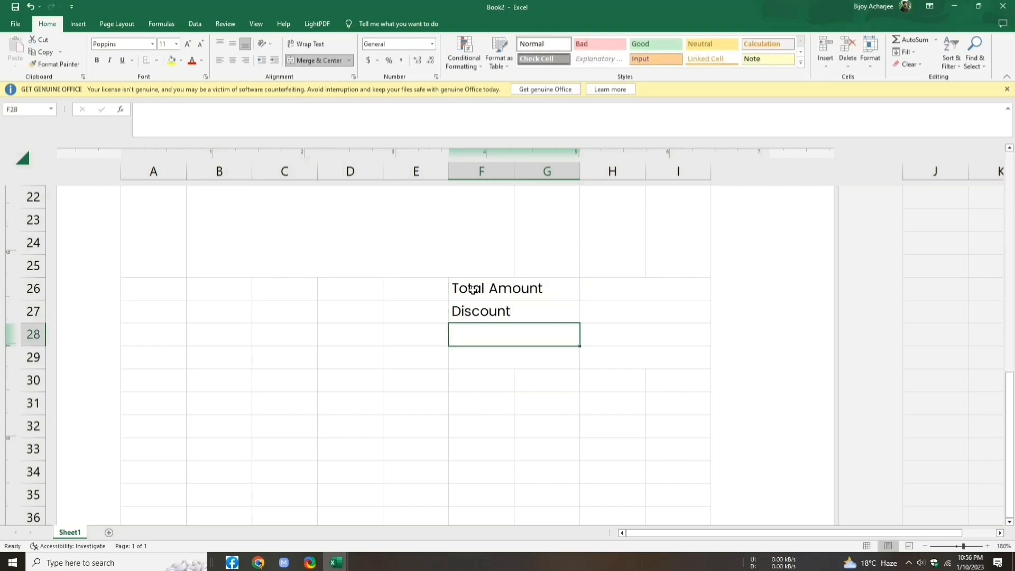
type("Advance")
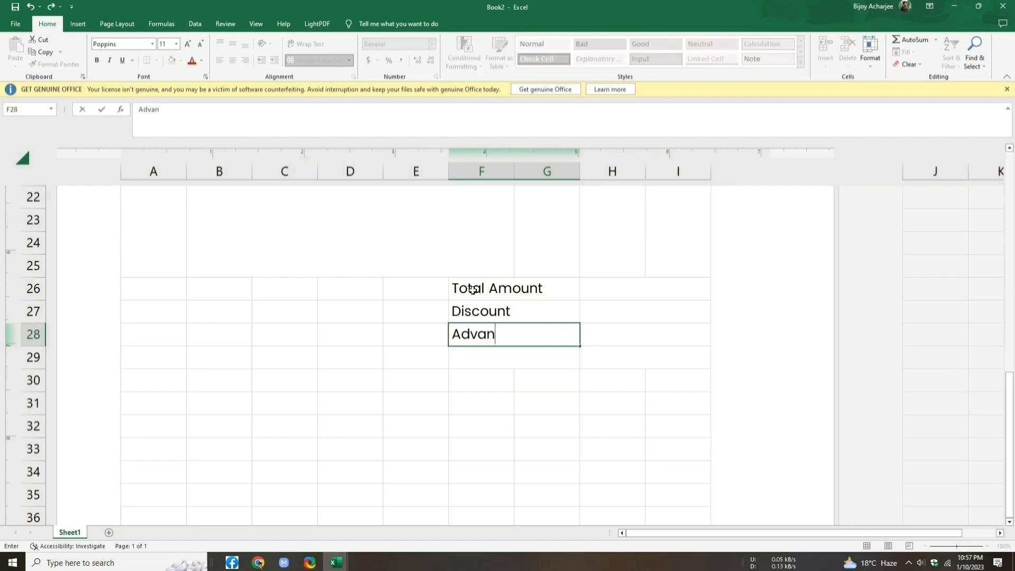
key("Return")
type("Due :")
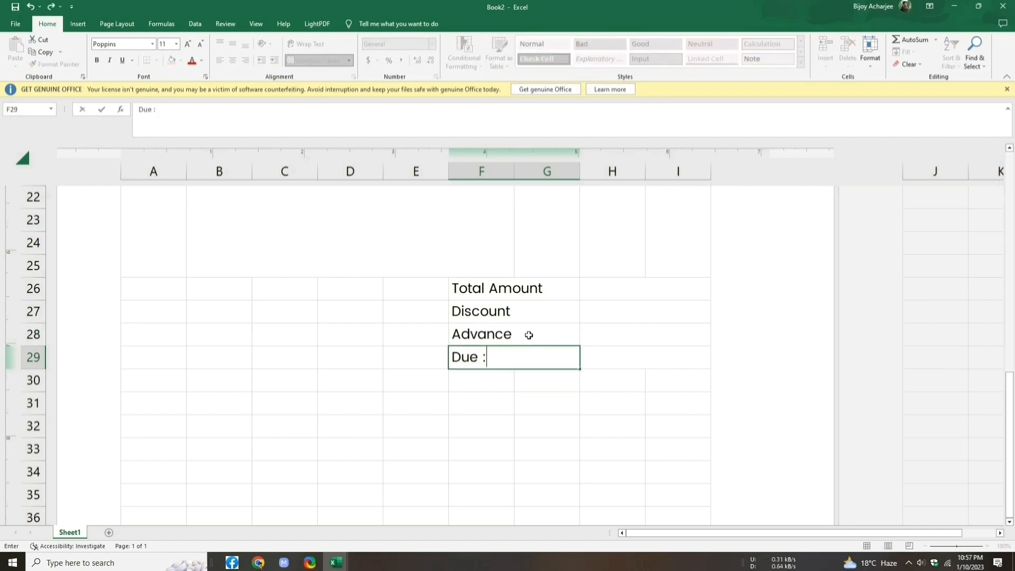
Step: Append a colon to the Advance, Discount and Total Amount labels
double_click(530, 335)
type(":")
double_click(525, 312)
type(":")
double_click(552, 288)
type(":")
key("shift+Home")
left_click(500, 359)
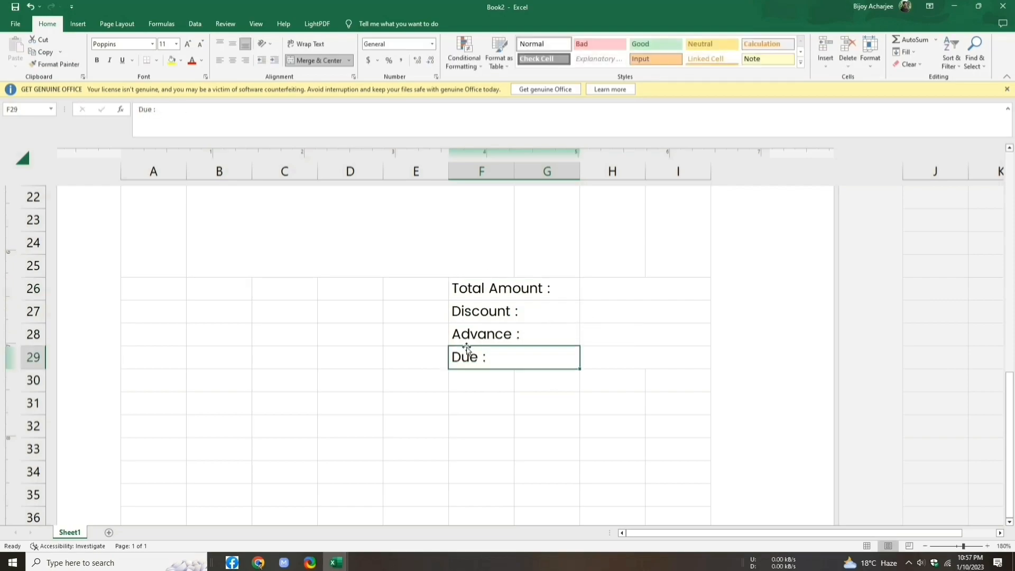
Step: Right-align and middle-align the four totals labels and reduce their font to size 8
left_click_drag(460, 286, 517, 357)
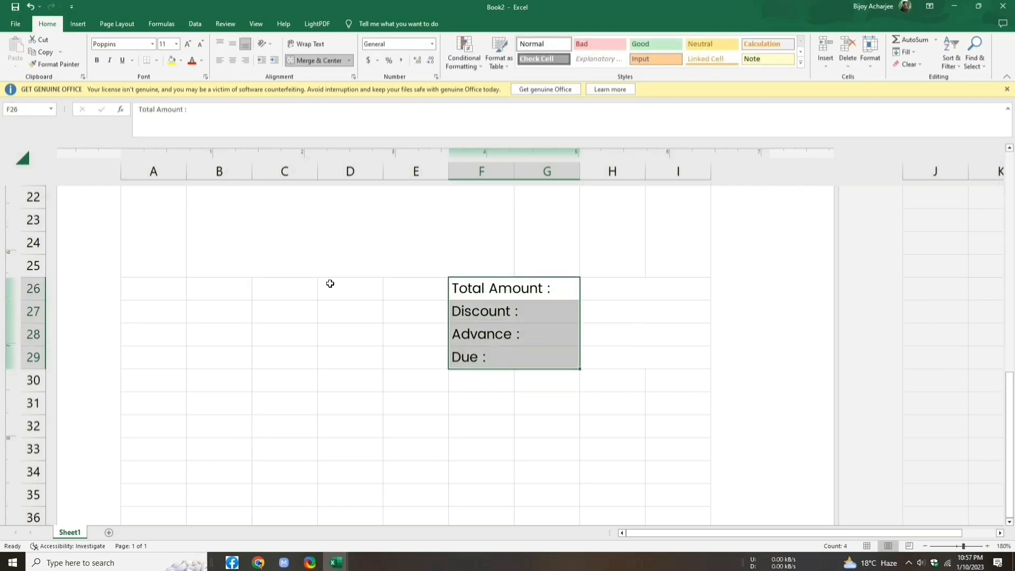
left_click(241, 60)
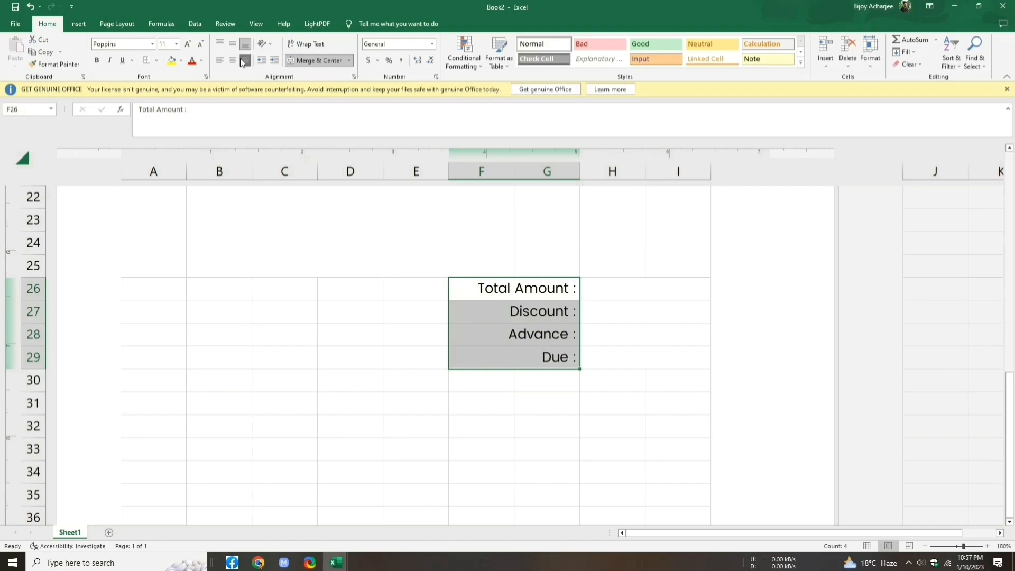
left_click(233, 47)
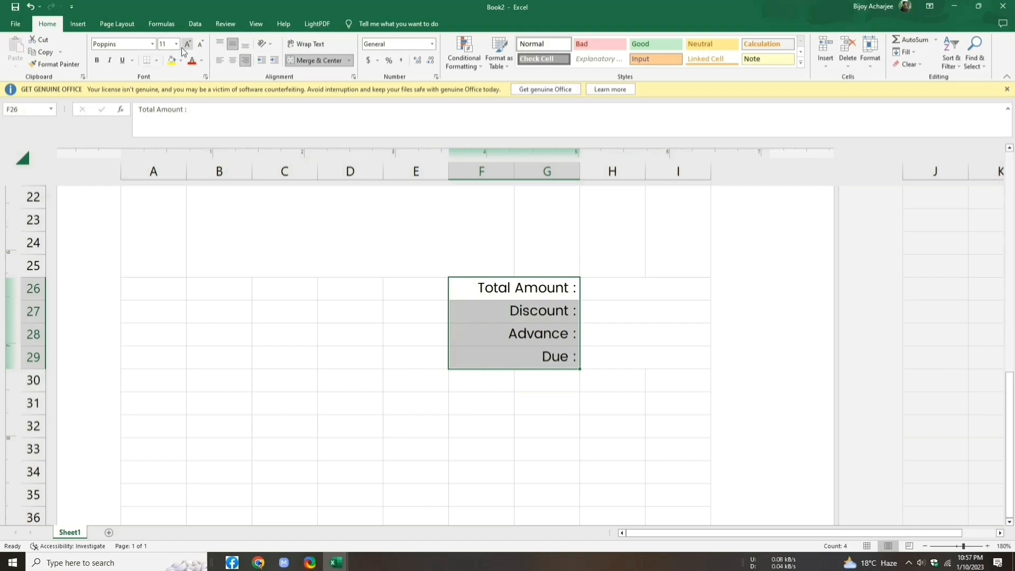
left_click(201, 43)
left_click(202, 43)
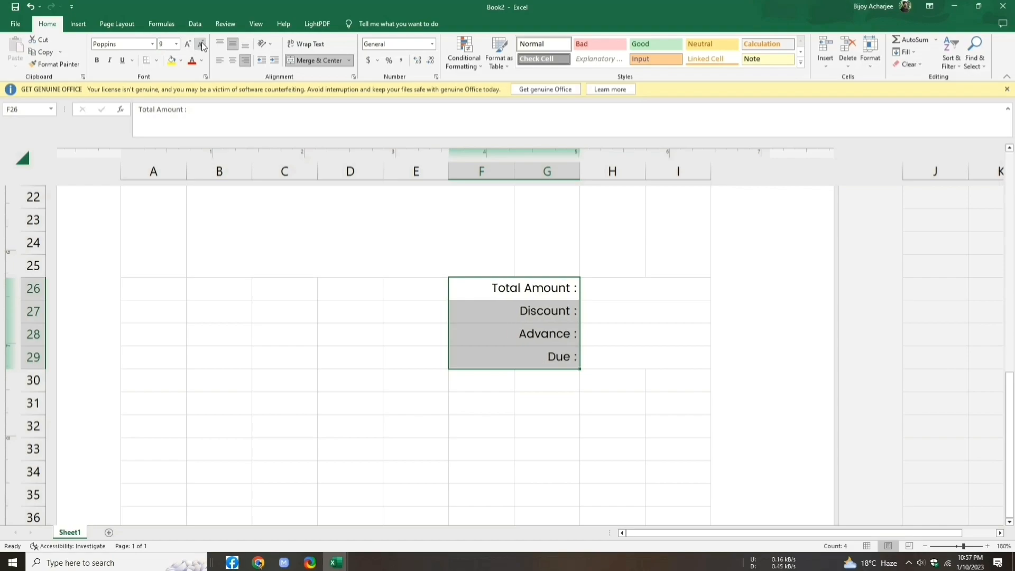
left_click(202, 44)
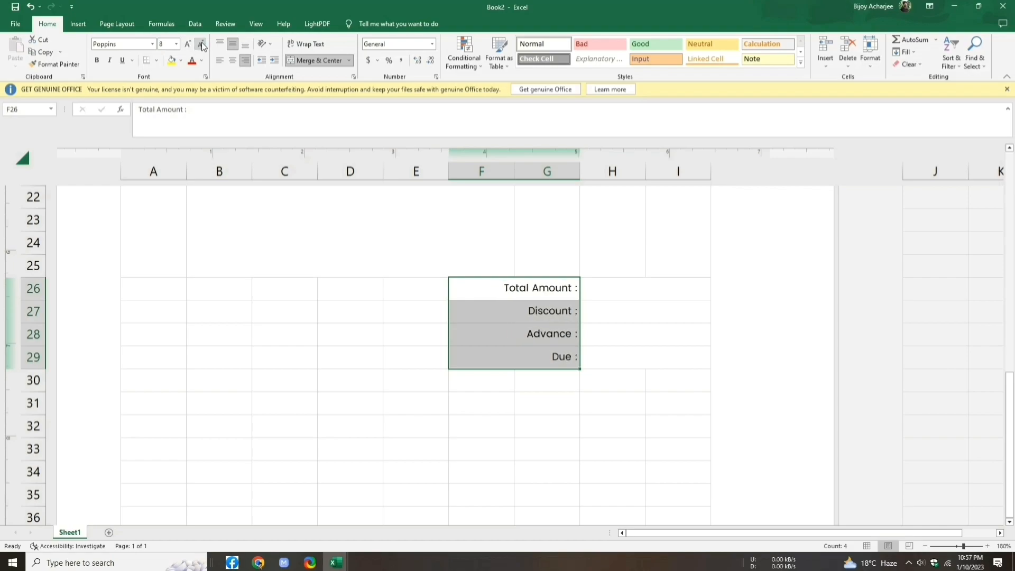
left_click(629, 355)
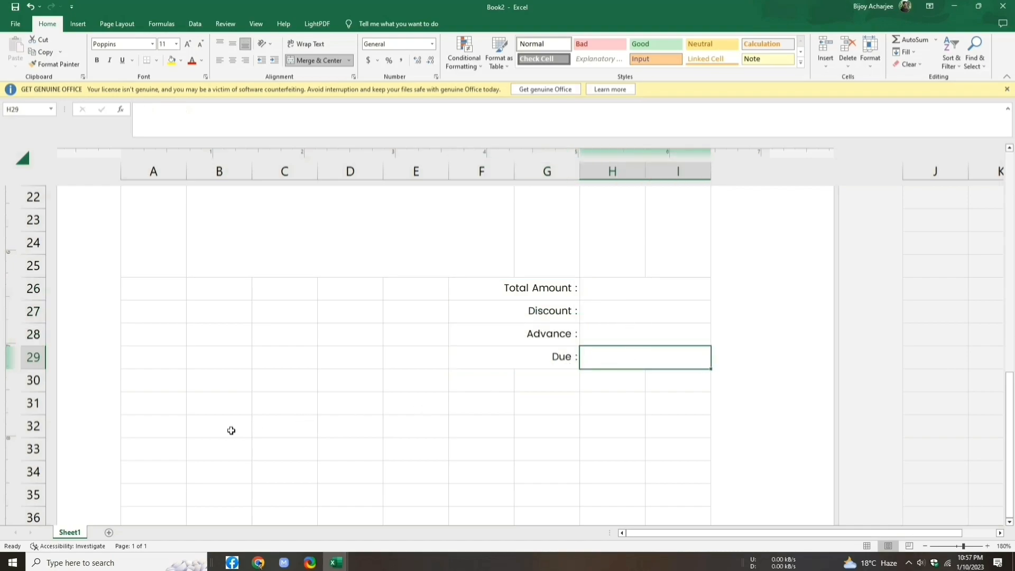
Step: Merge A30:I30 across and type the 'Amount In Word :' label into it
left_click_drag(154, 379, 655, 384)
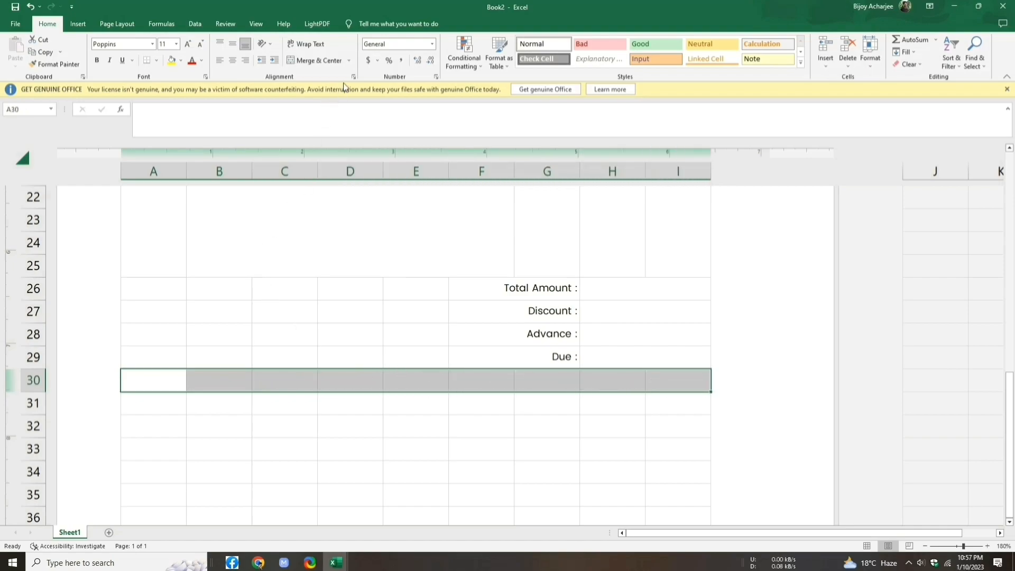
left_click(349, 60)
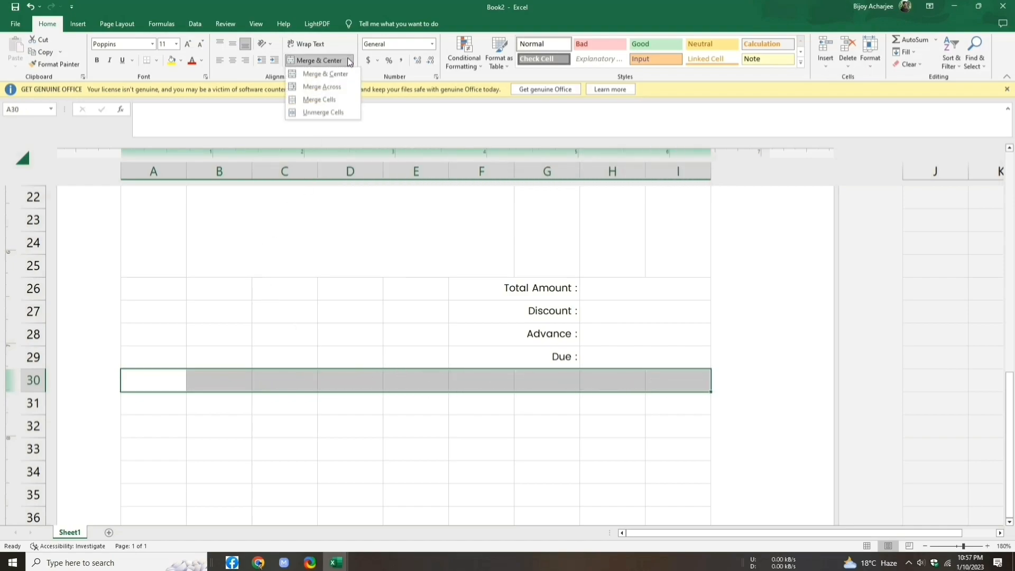
left_click(332, 83)
double_click(149, 378)
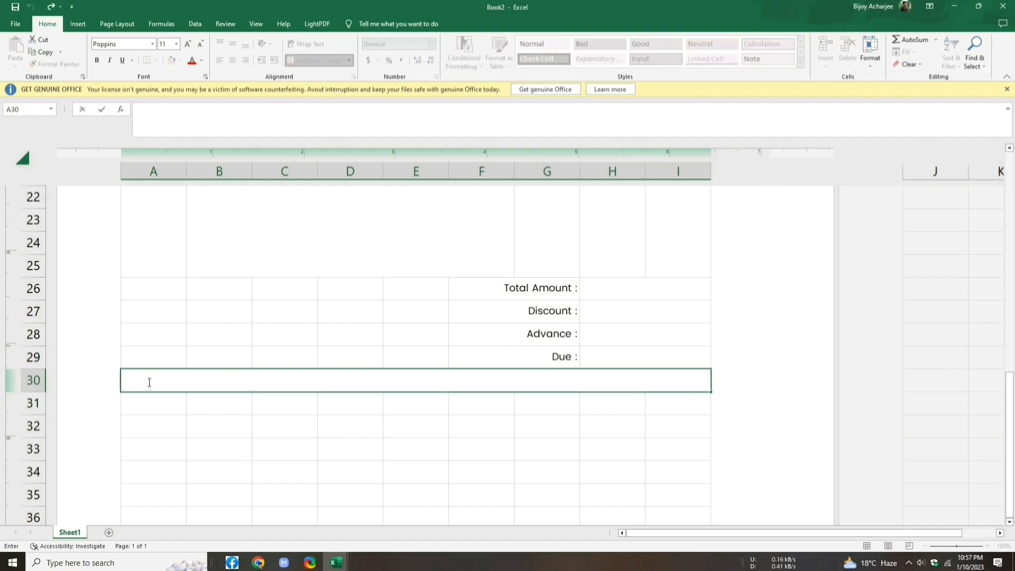
type("Amount In Word :")
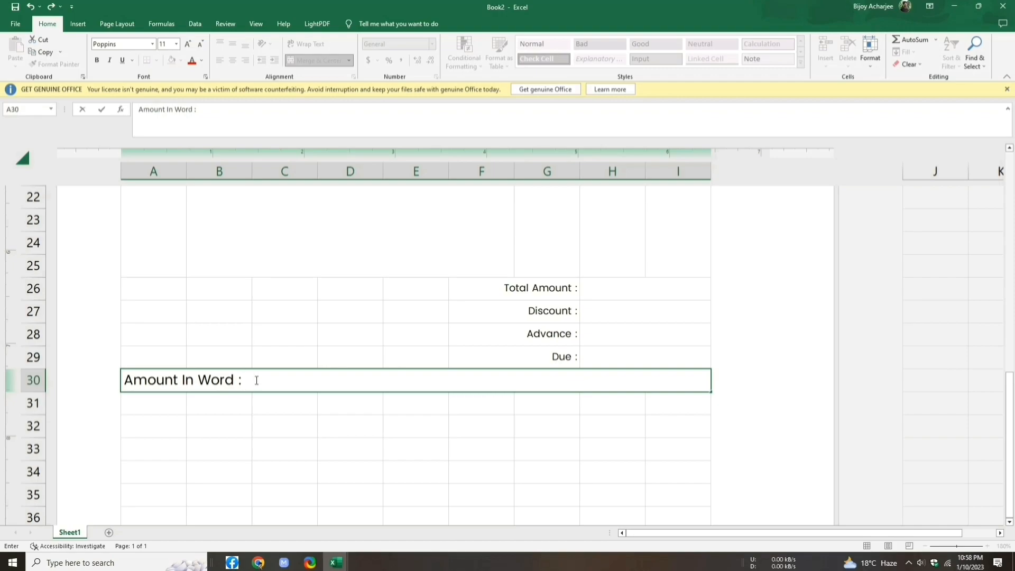
Step: Make the Amount In Word label bold at size 8, then select A37:C37
left_click_drag(257, 380, 127, 382)
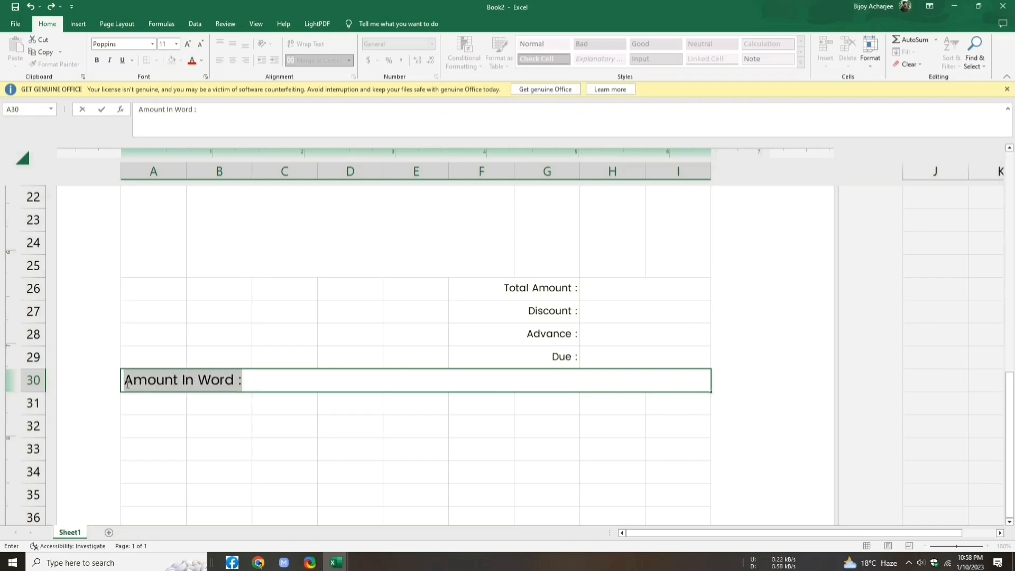
left_click(201, 44)
left_click(202, 44)
left_click(201, 44)
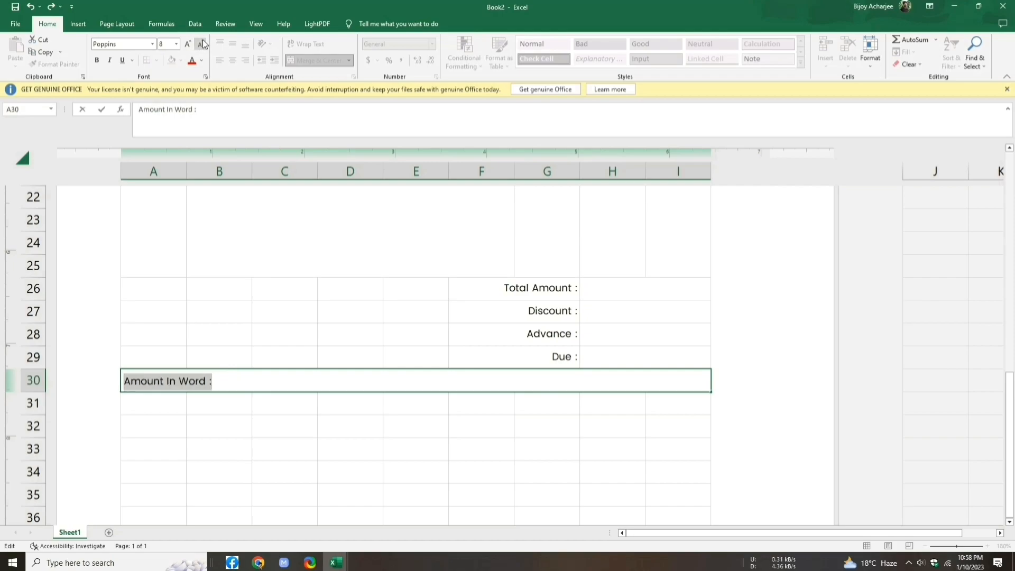
left_click(97, 60)
left_click(274, 382)
scroll(670, 448, "down", 1)
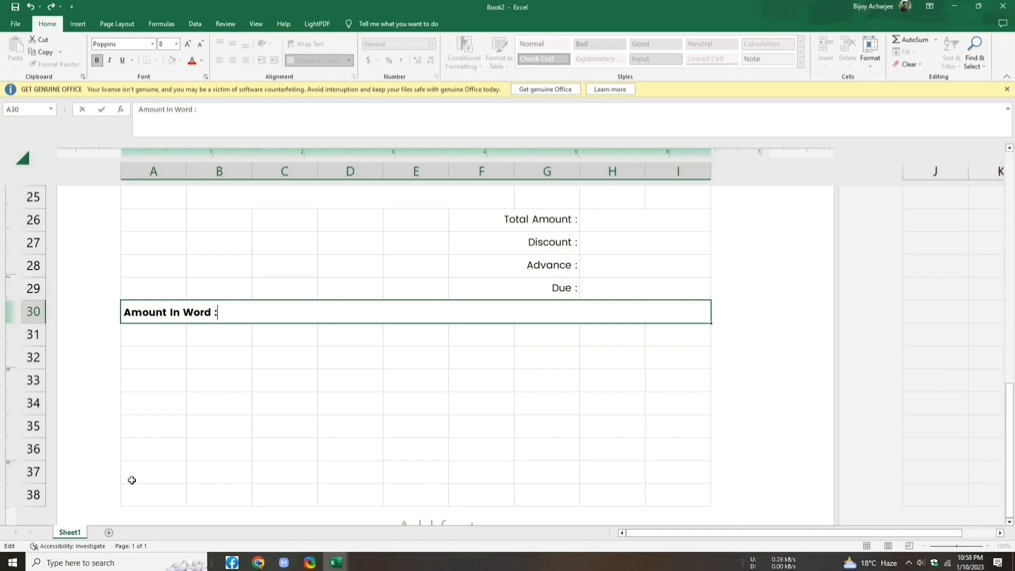
left_click_drag(156, 474, 275, 472)
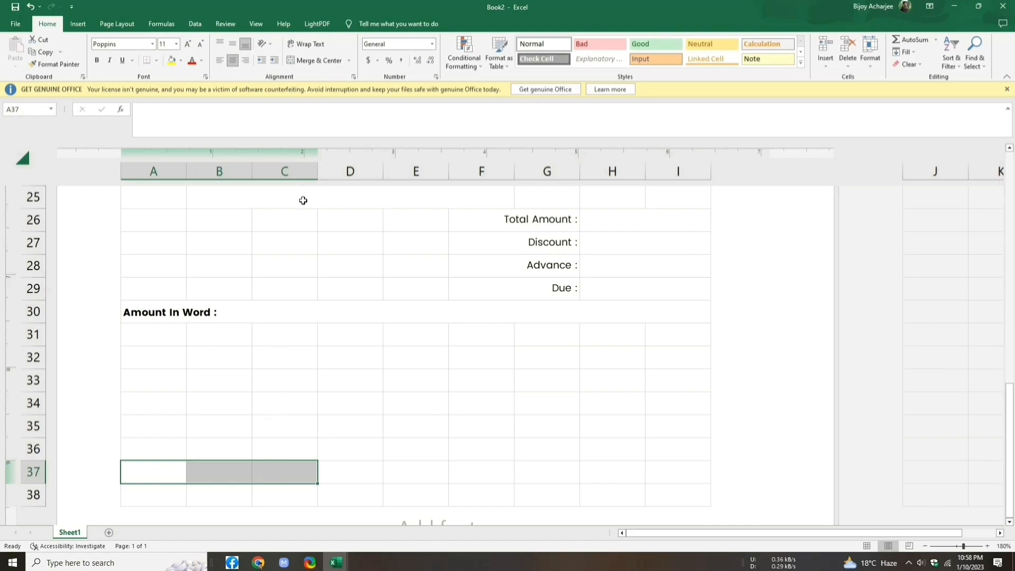
Step: Merge and centre A37:C37 and type 'Customers Sign'
left_click(347, 62)
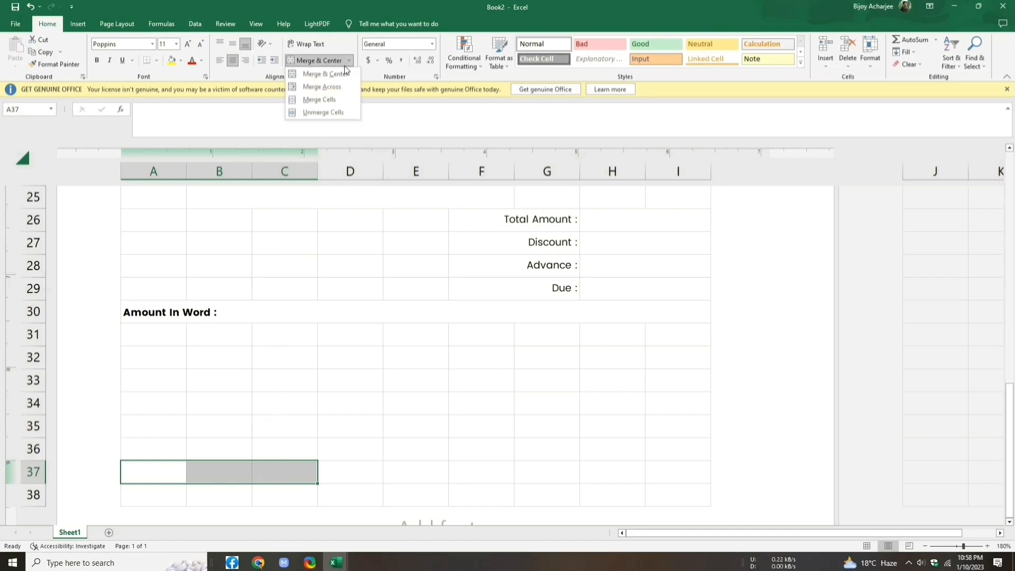
left_click(333, 73)
double_click(203, 470)
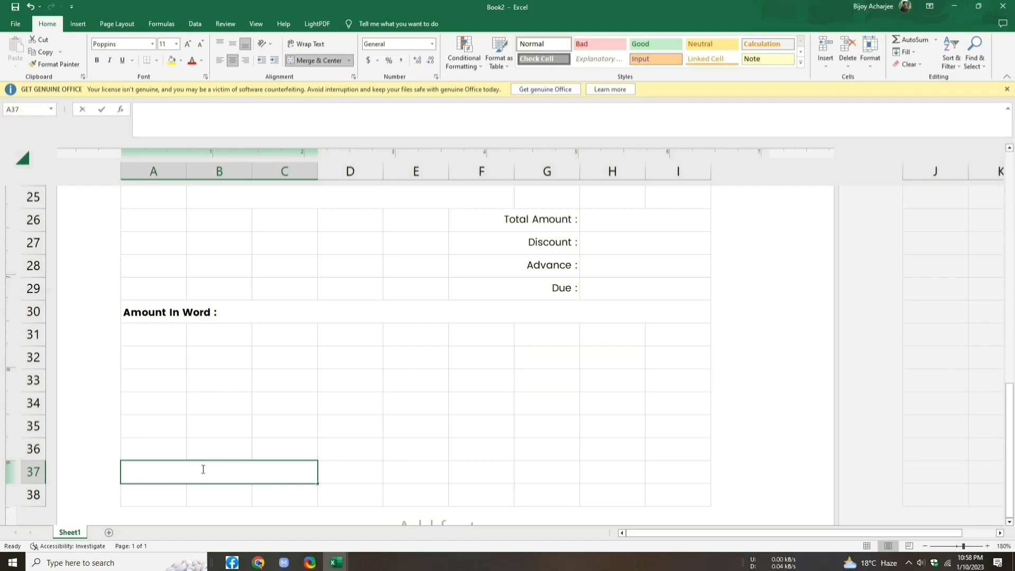
type("Cu")
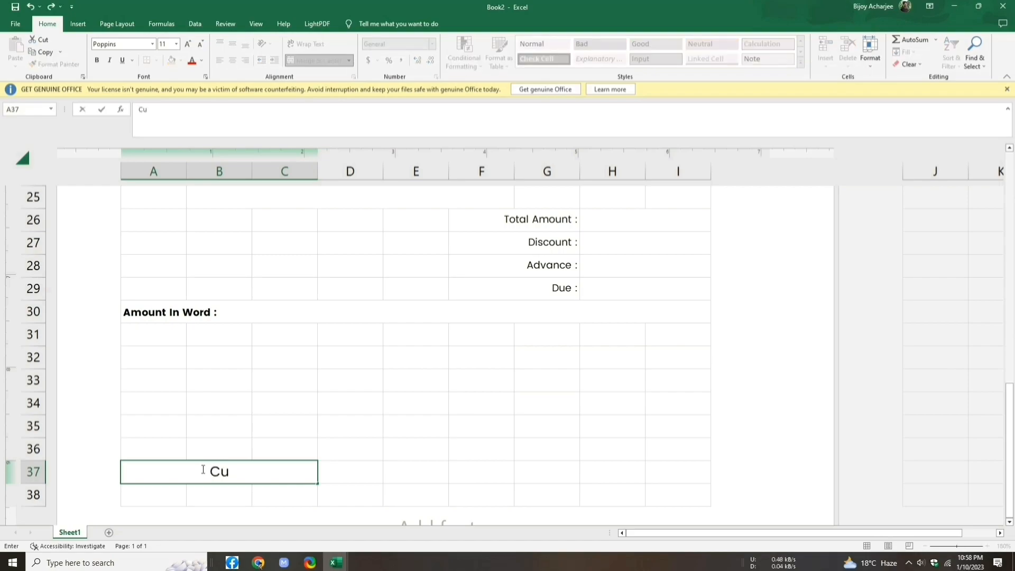
type("stomers Sign")
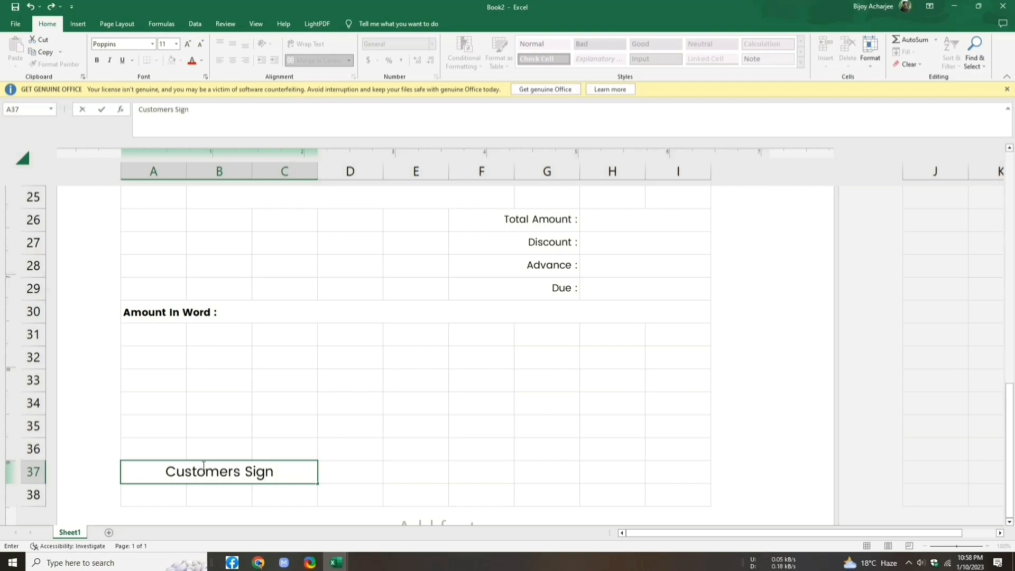
Step: Merge and centre G37:I37 and type 'Author Sign'
left_click_drag(525, 465, 655, 472)
left_click(350, 66)
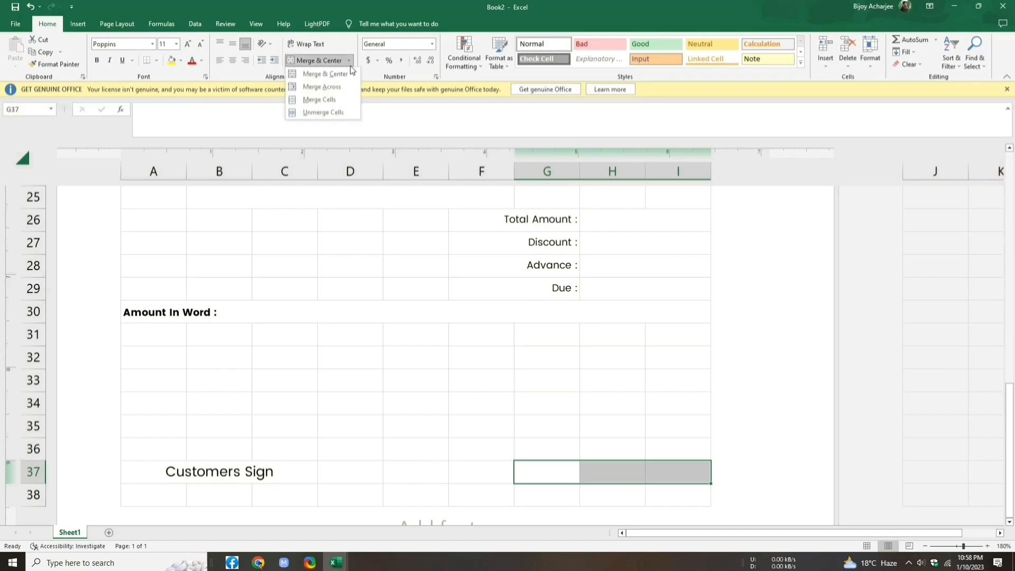
left_click(345, 73)
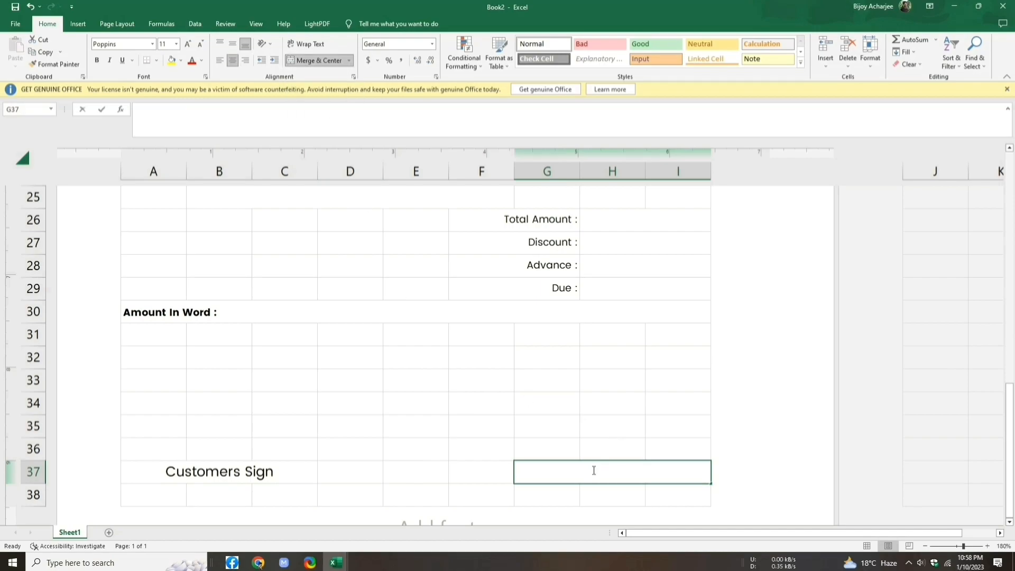
type("Au")
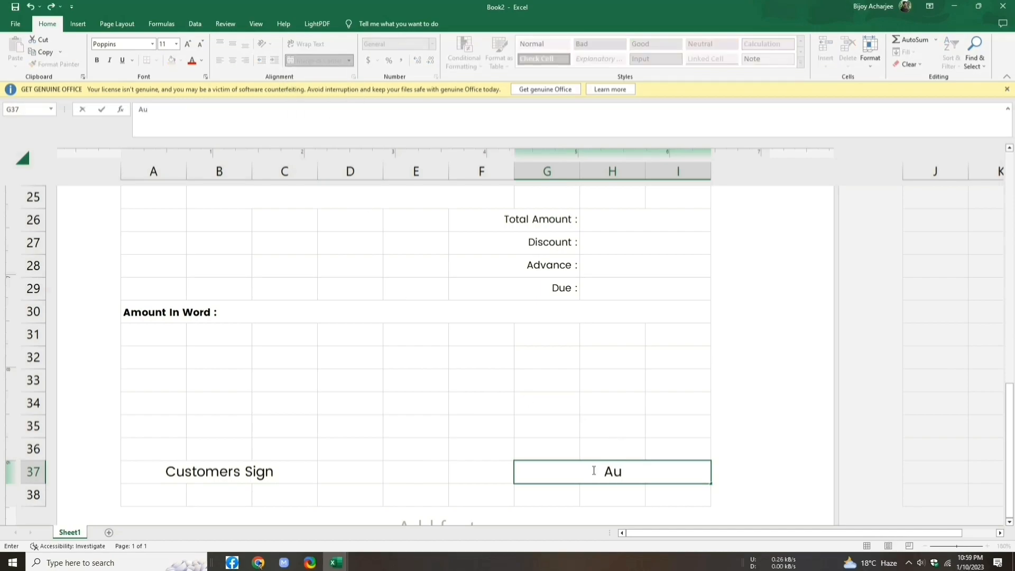
type("thor Sign")
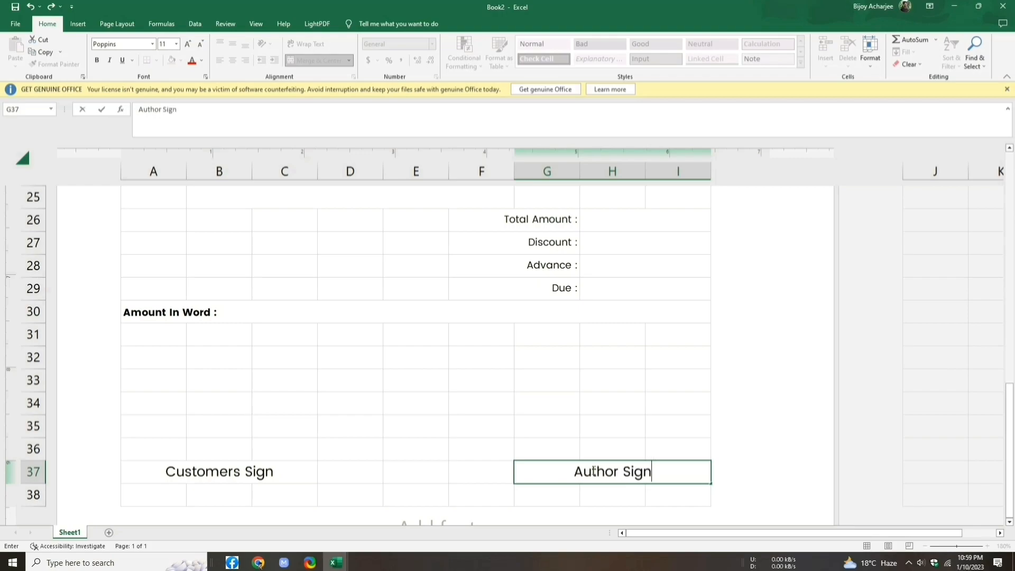
left_click(556, 491)
left_click(590, 472)
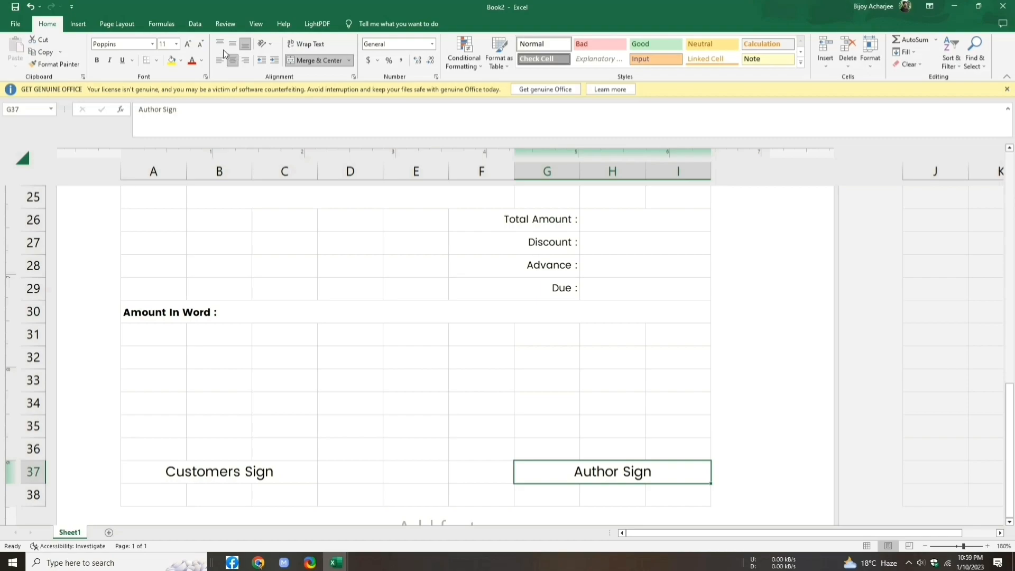
Step: Put a top border over the Author Sign cell and the Customers Sign cell
left_click(158, 59)
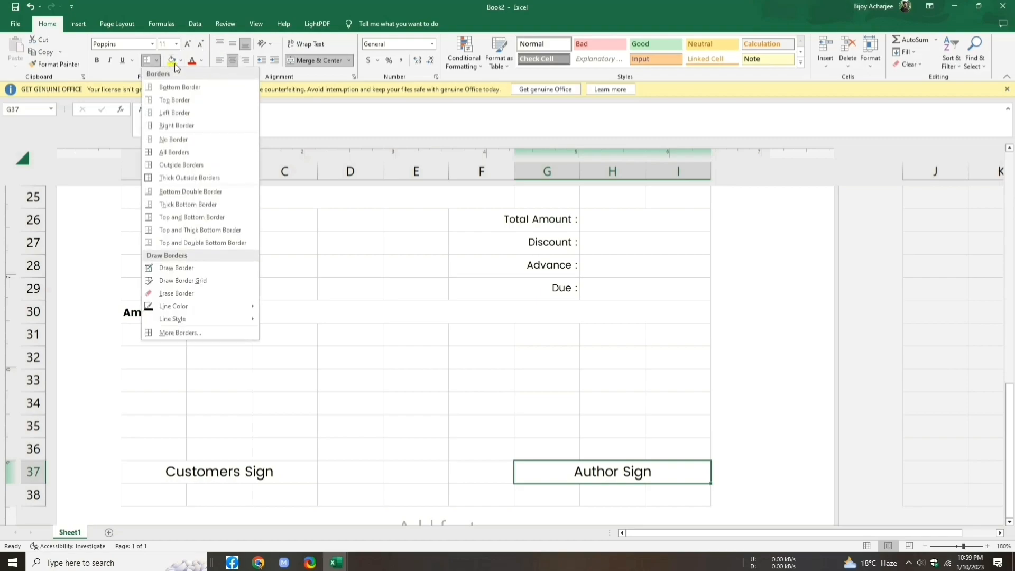
left_click(220, 99)
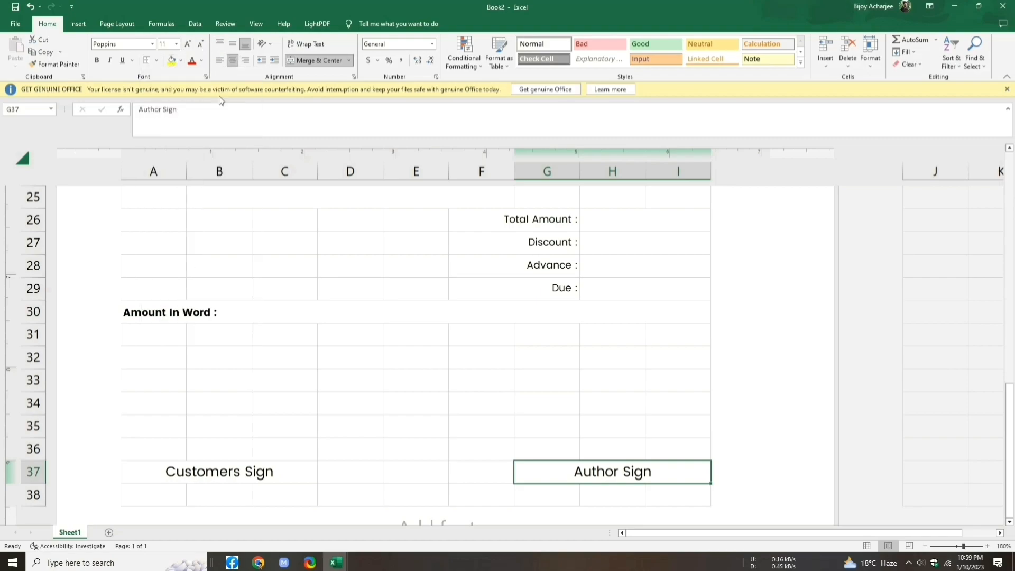
left_click(307, 482)
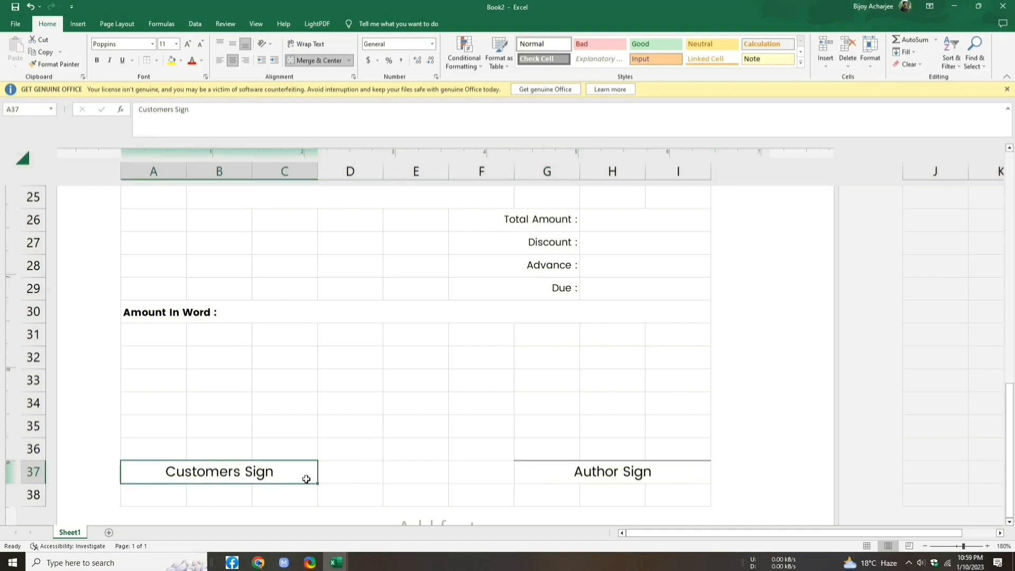
left_click(157, 61)
left_click(185, 98)
left_click(403, 473)
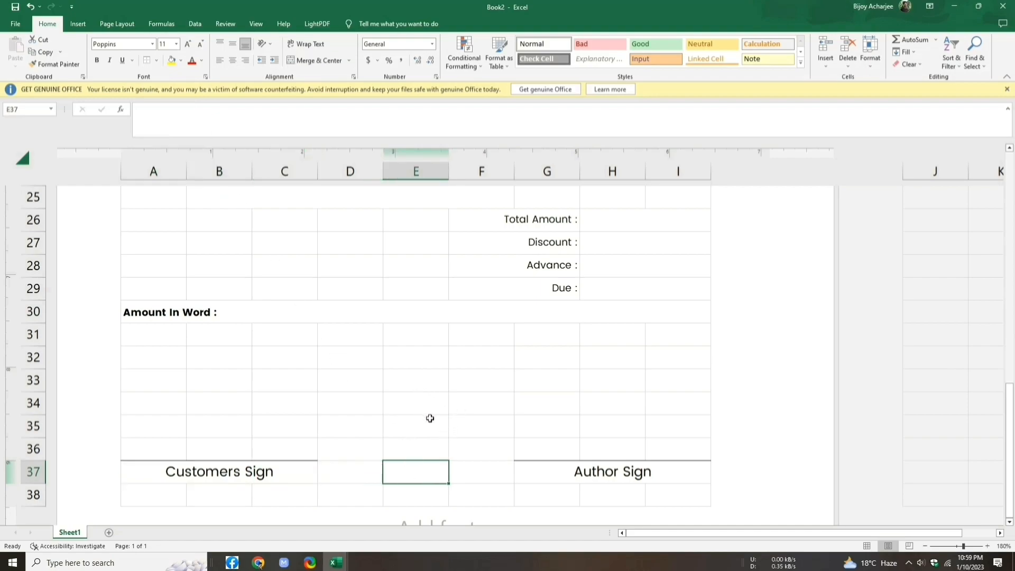
scroll(431, 416, "up", 1)
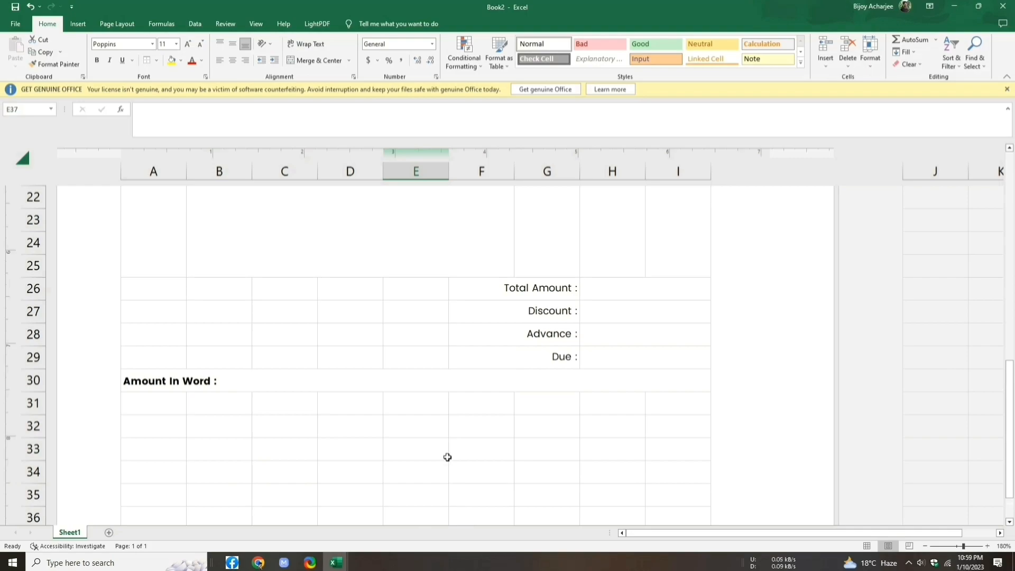
scroll(447, 456, "up", 1)
Step: Merge the empty block A26:E29 into a single cell
left_click_drag(152, 351, 399, 436)
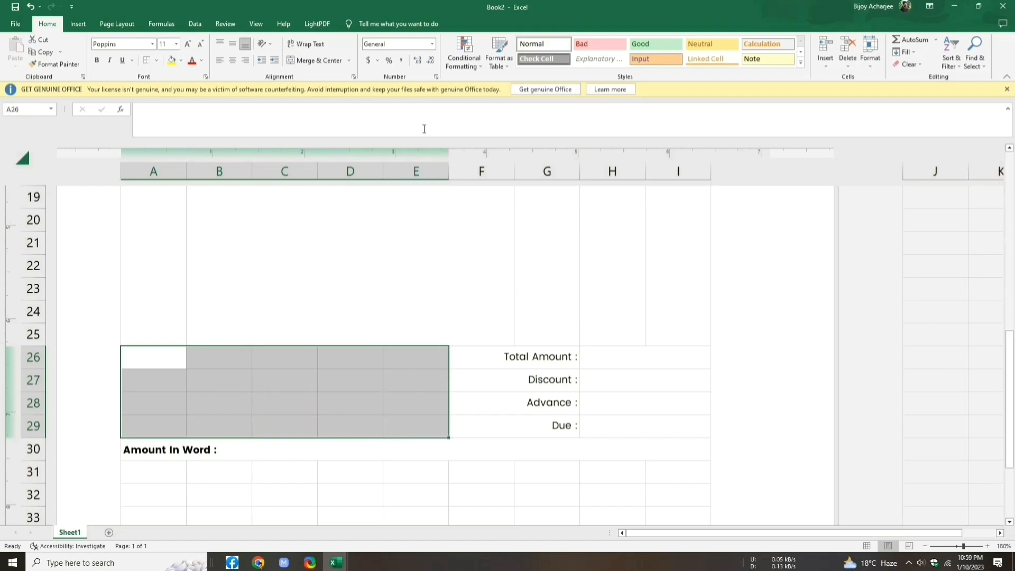
left_click(349, 59)
left_click(306, 74)
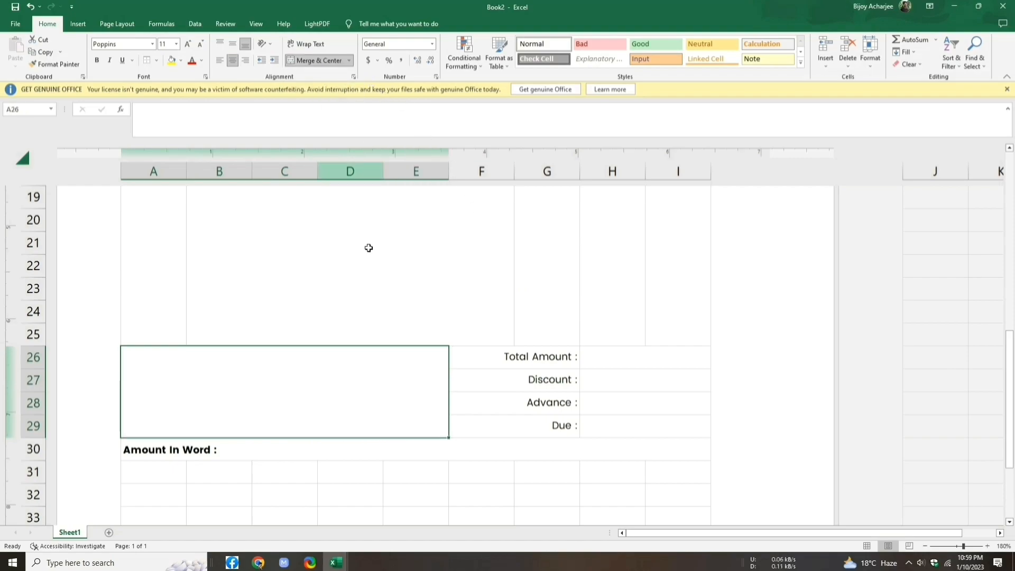
Step: Select the item-table header row from SL through AMOUNT
scroll(377, 345, "up", 2)
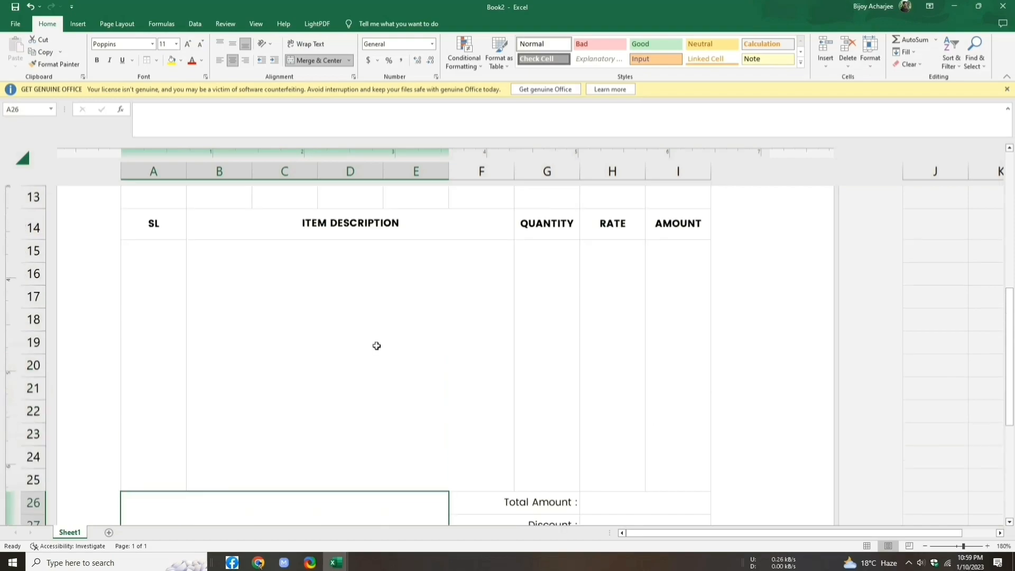
left_click(140, 215)
left_click_drag(133, 218, 306, 231)
left_click_drag(439, 237, 668, 231)
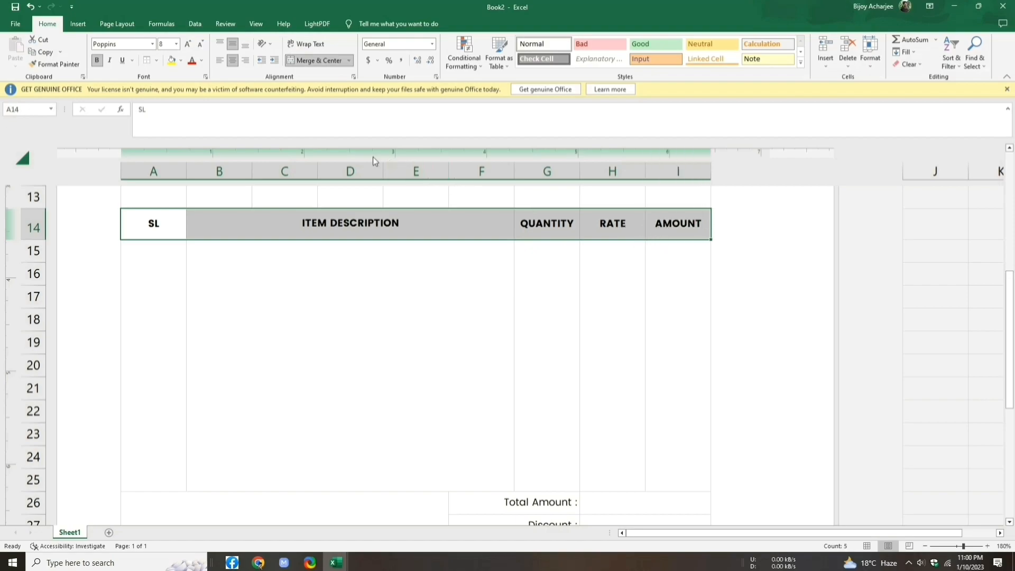
Step: Fill header row A14:I14 light grey, then select the item table from row 14 down
left_click(185, 62)
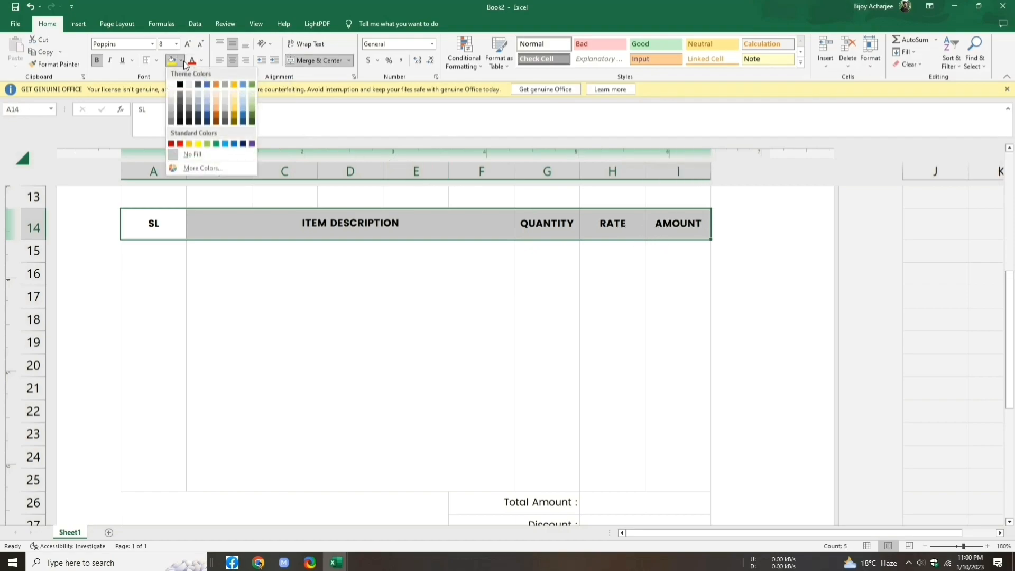
left_click(190, 85)
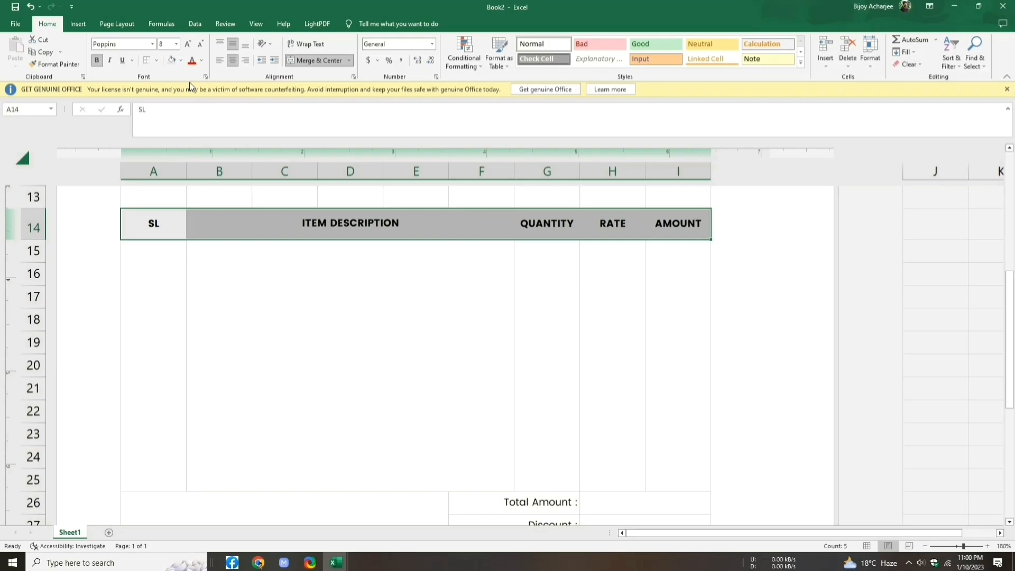
left_click(141, 263)
scroll(141, 262, "up", 1)
left_click_drag(140, 262, 634, 351)
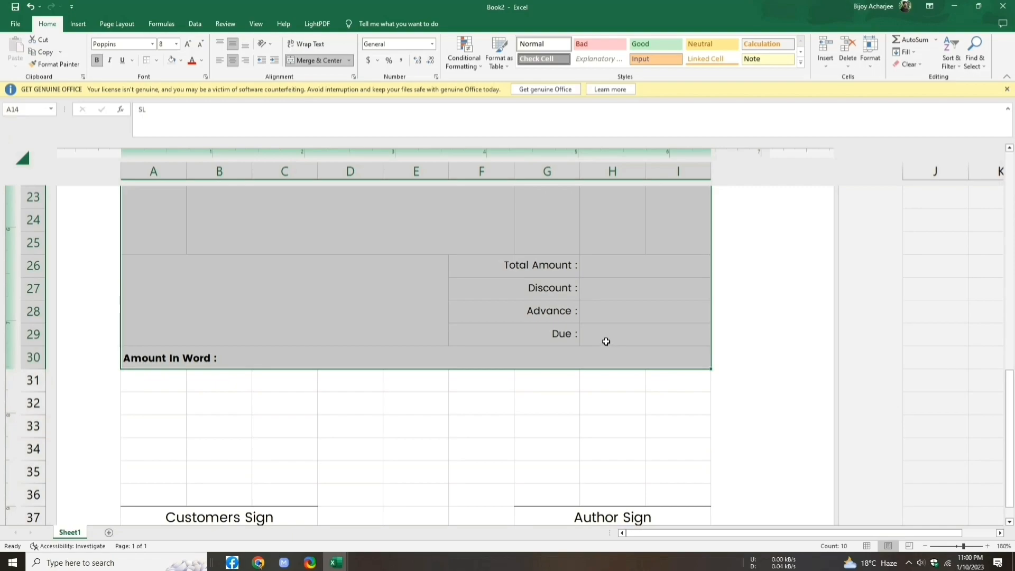
Step: Apply black outline and inside borders to A14:I30 through More Borders
left_click(157, 60)
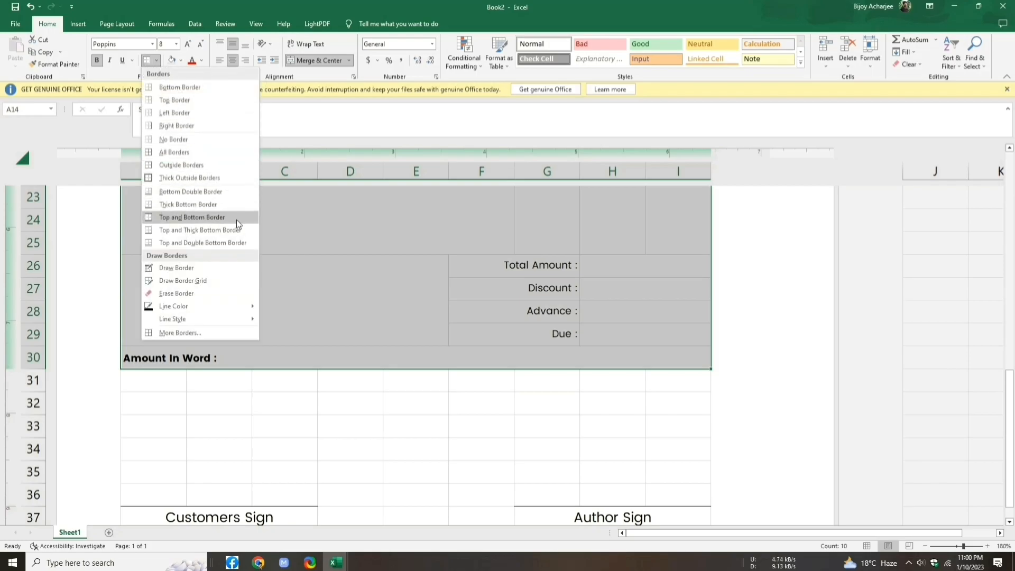
left_click(233, 336)
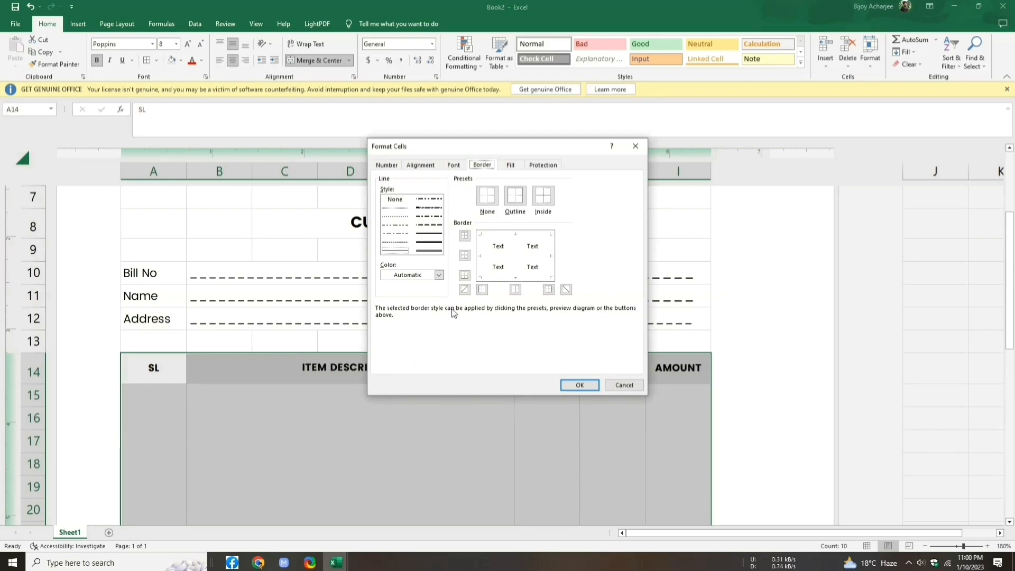
left_click(439, 274)
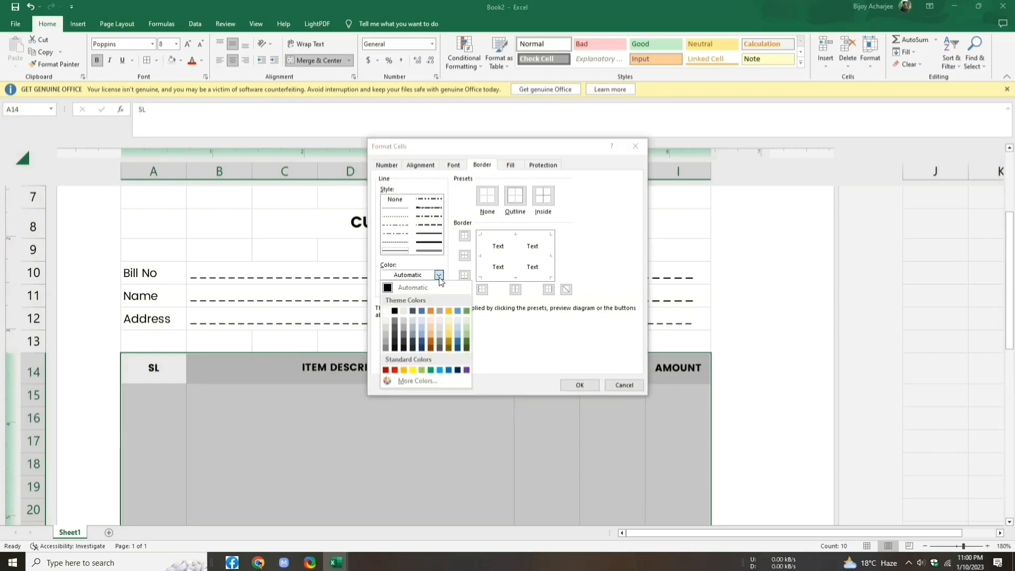
left_click(395, 312)
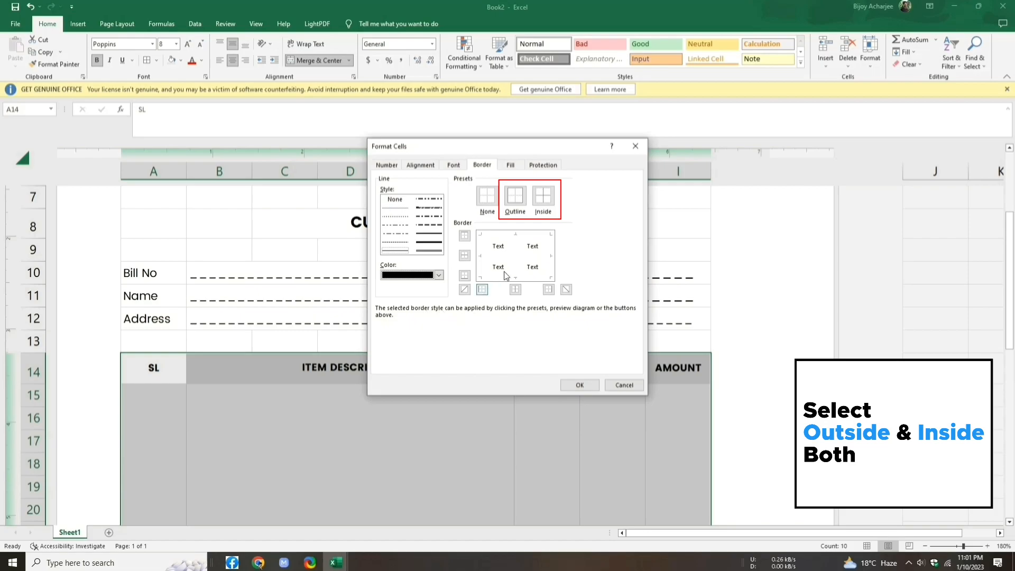
left_click(514, 196)
left_click(533, 197)
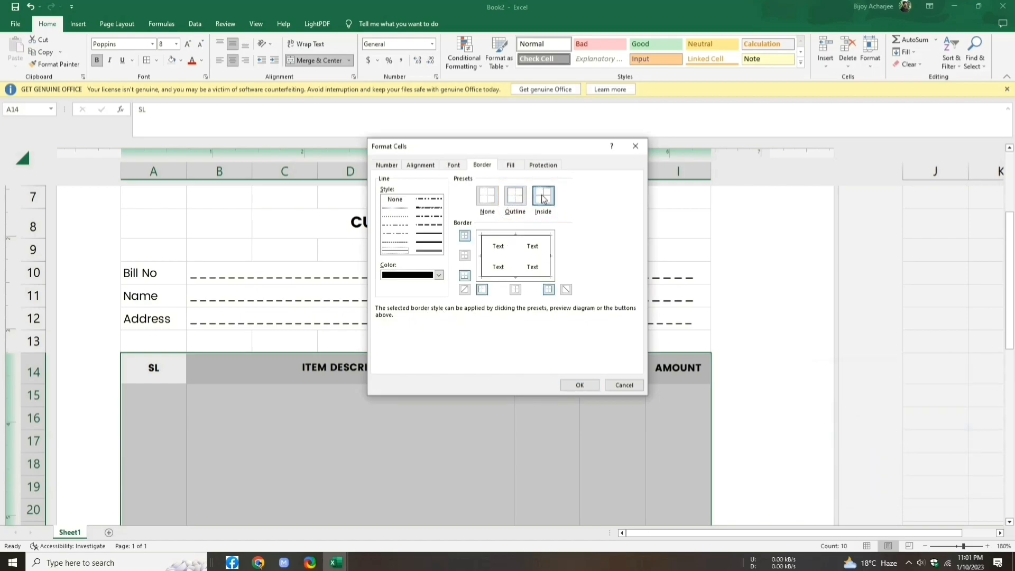
left_click(579, 386)
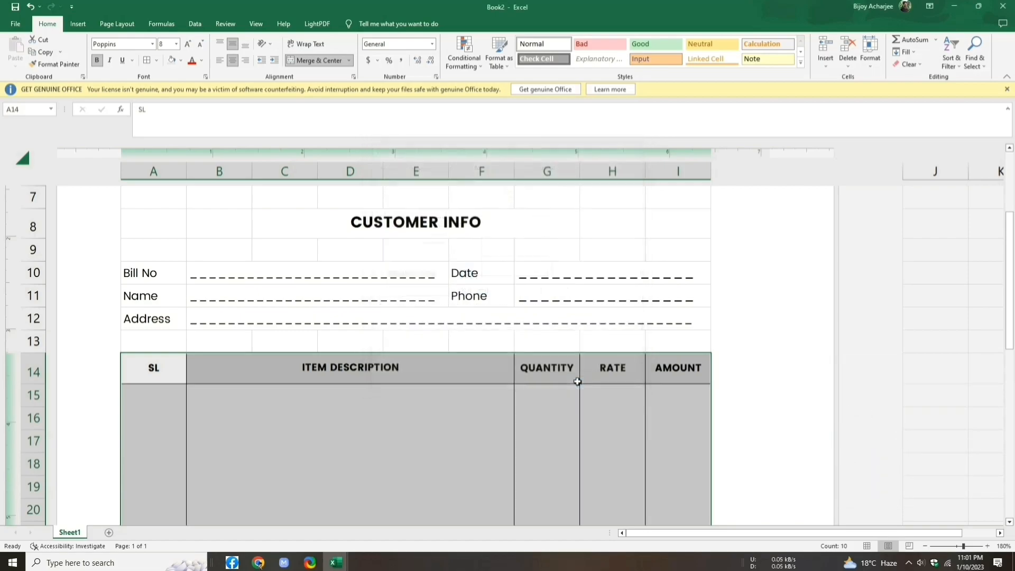
left_click(671, 339)
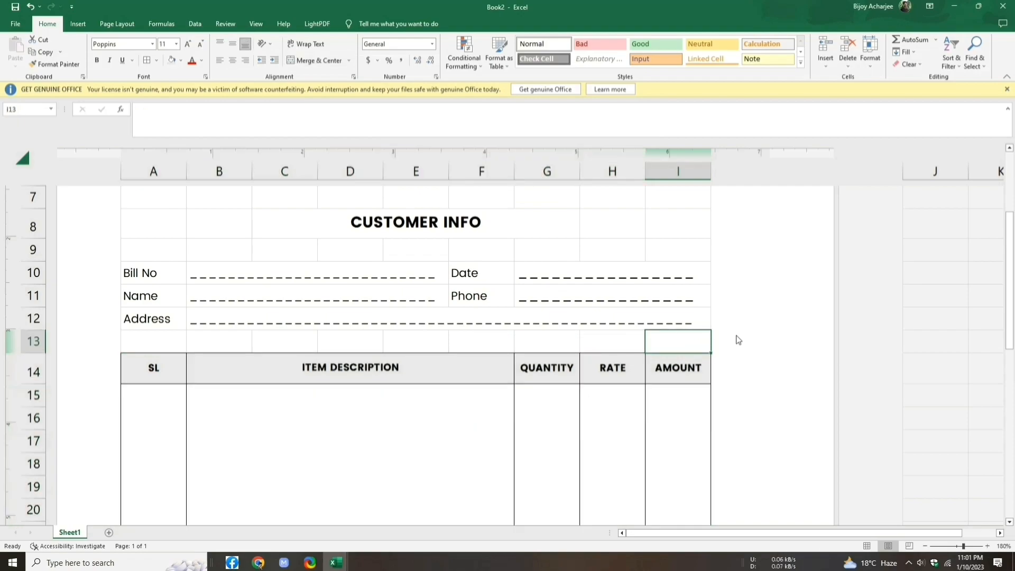
Step: Add borders around the merged CUSTOMER INFO heading and fill it light grey
left_click(286, 224)
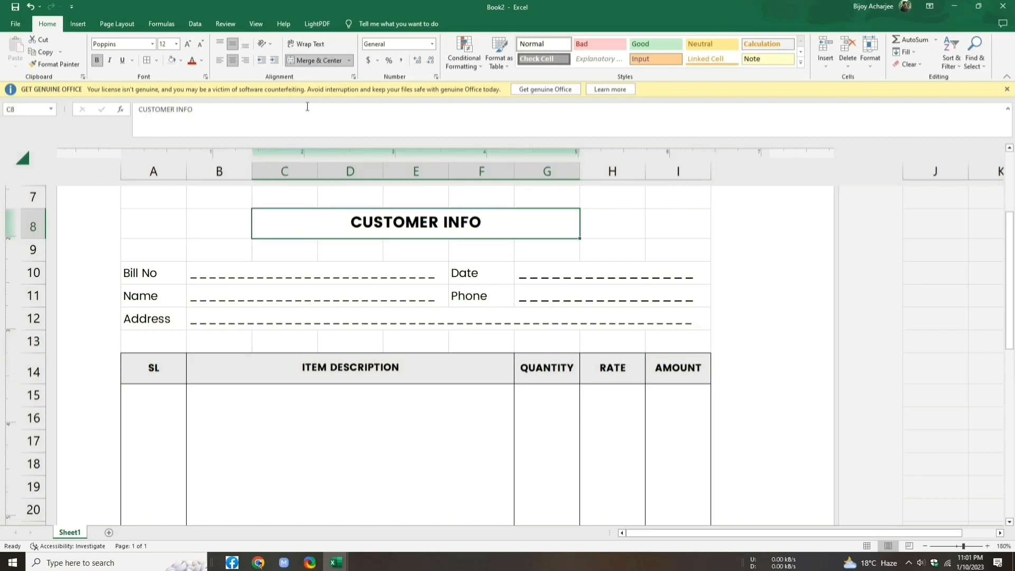
left_click(181, 60)
left_click(158, 59)
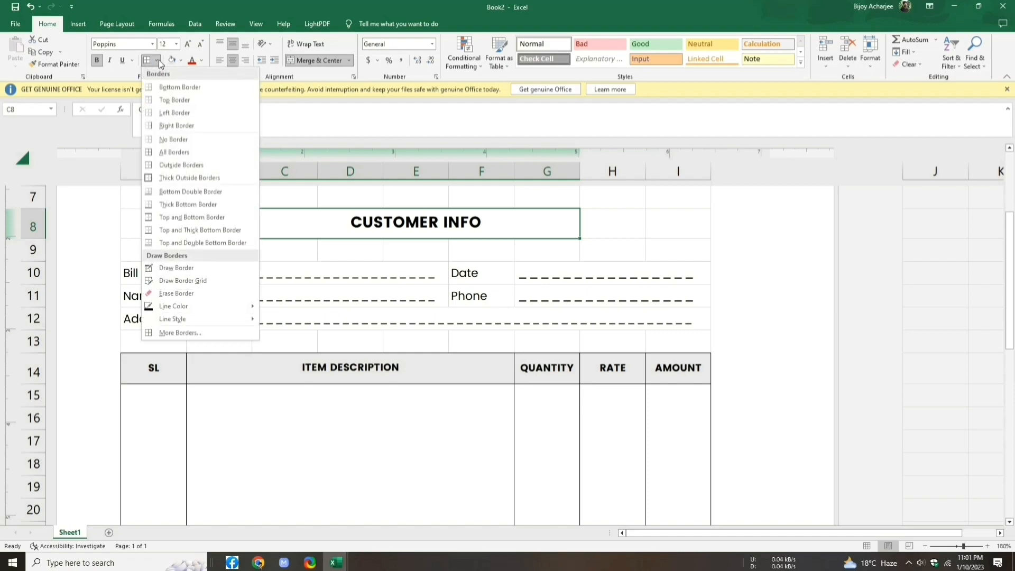
left_click(216, 148)
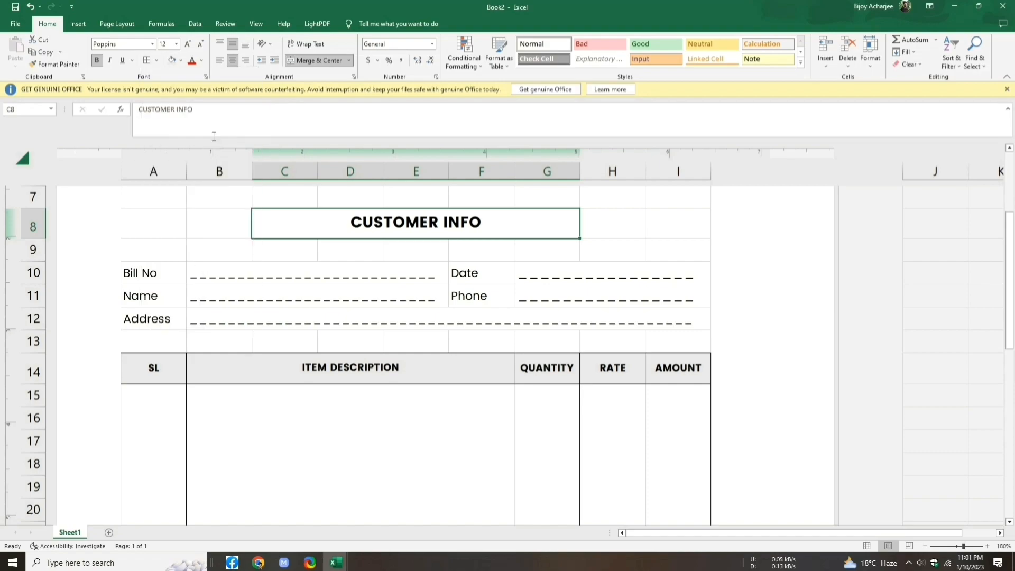
left_click(182, 65)
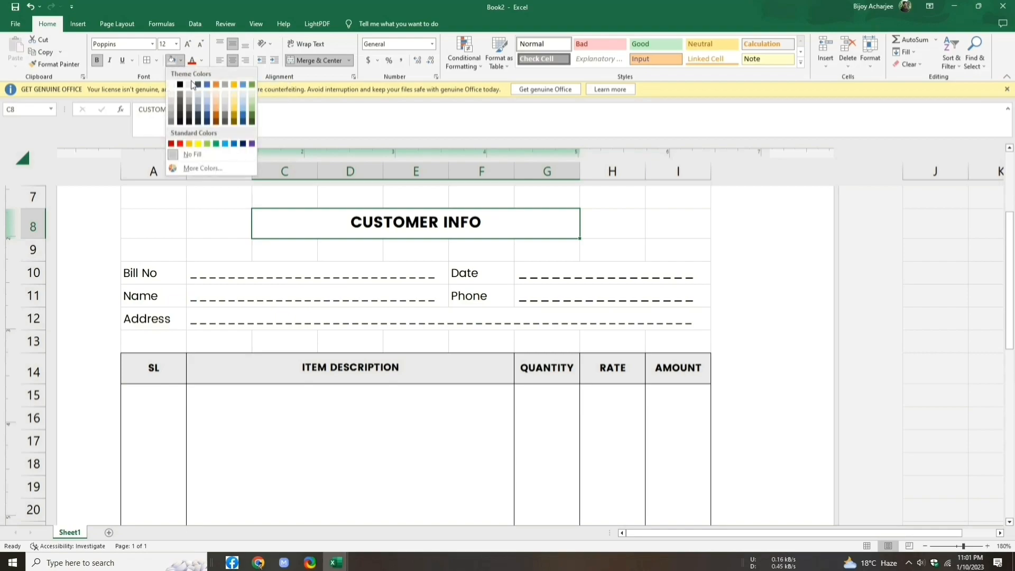
left_click(191, 86)
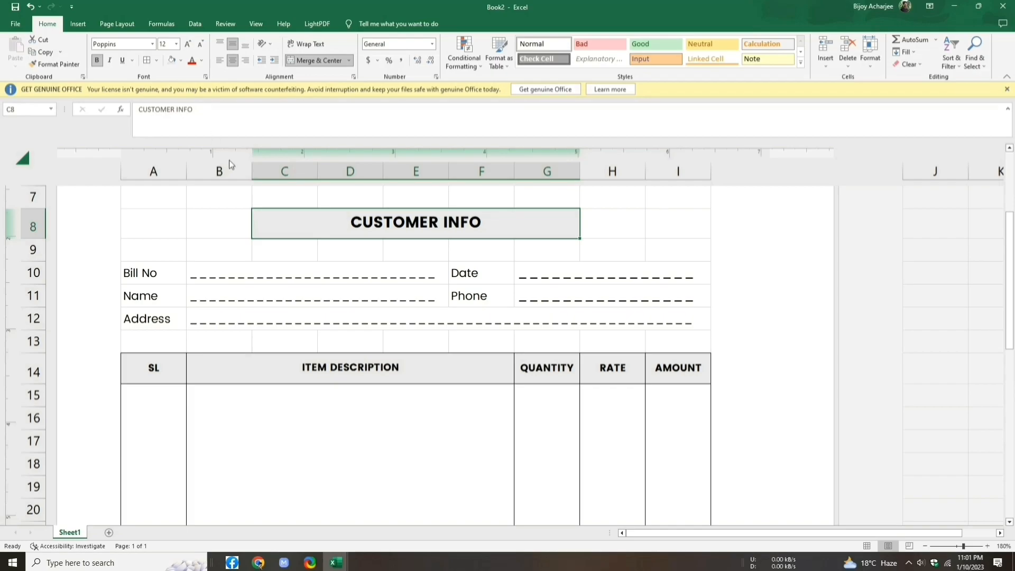
scroll(274, 229, "down", 2)
Step: Fill the merged SL, QUANTITY and AMOUNT column cells light grey, then select the Amount In Word row
left_click(157, 384)
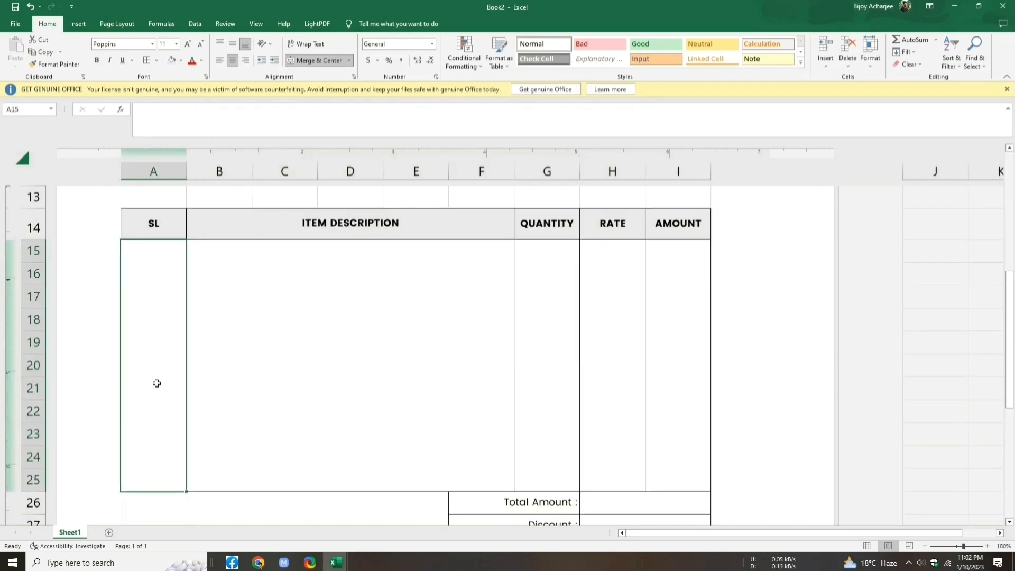
left_click(180, 61)
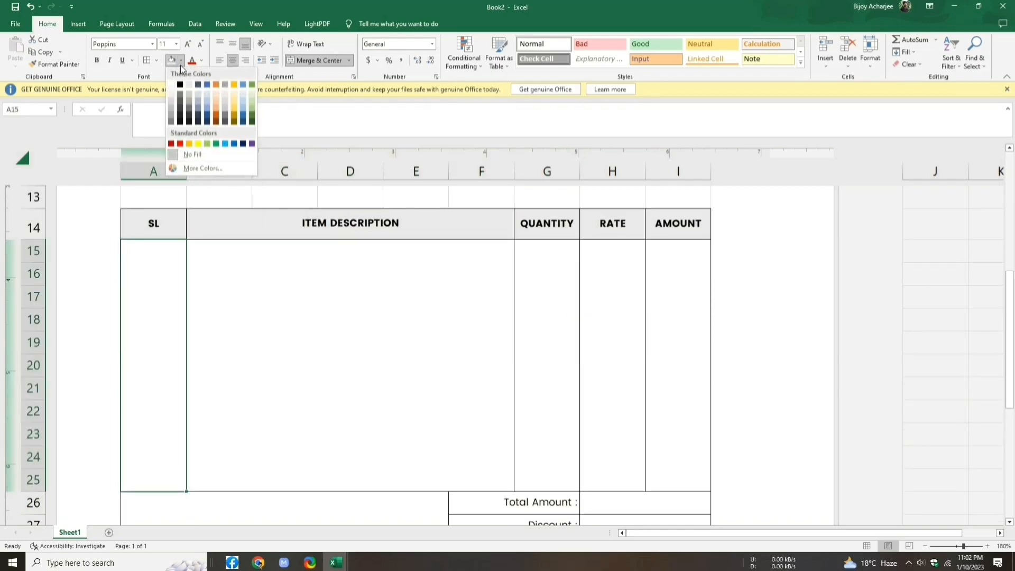
left_click(189, 85)
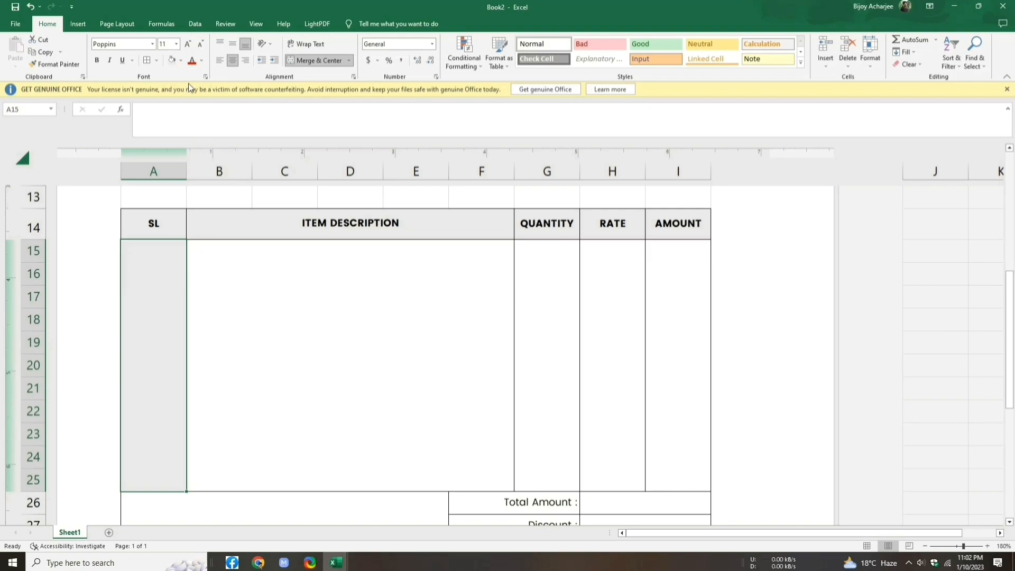
left_click(544, 281)
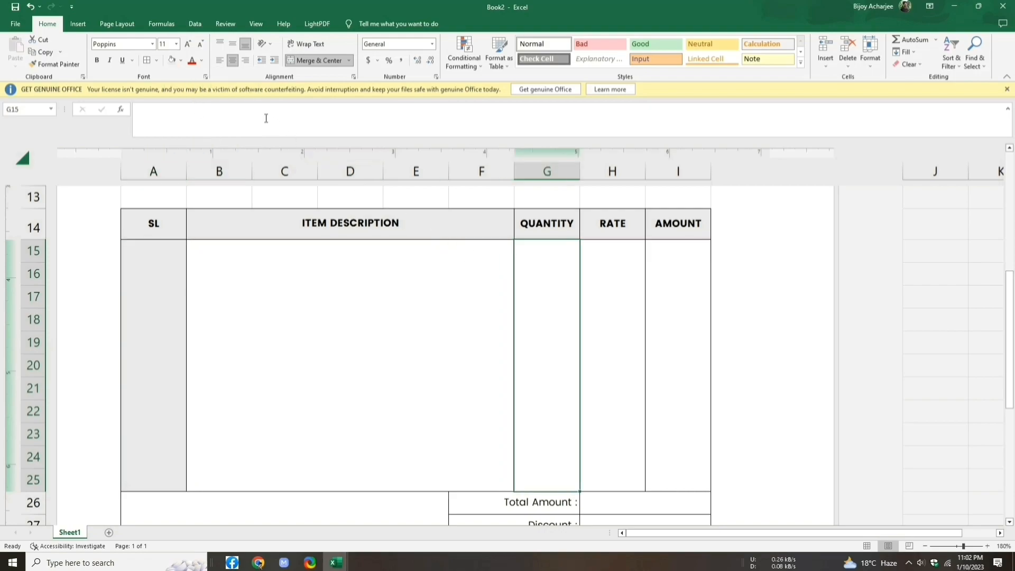
left_click(179, 62)
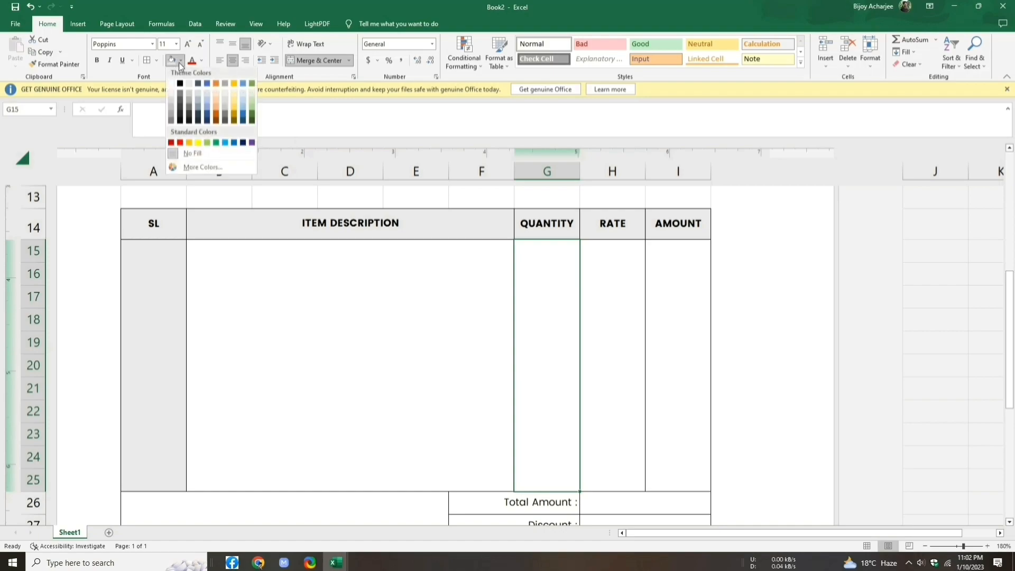
left_click(191, 84)
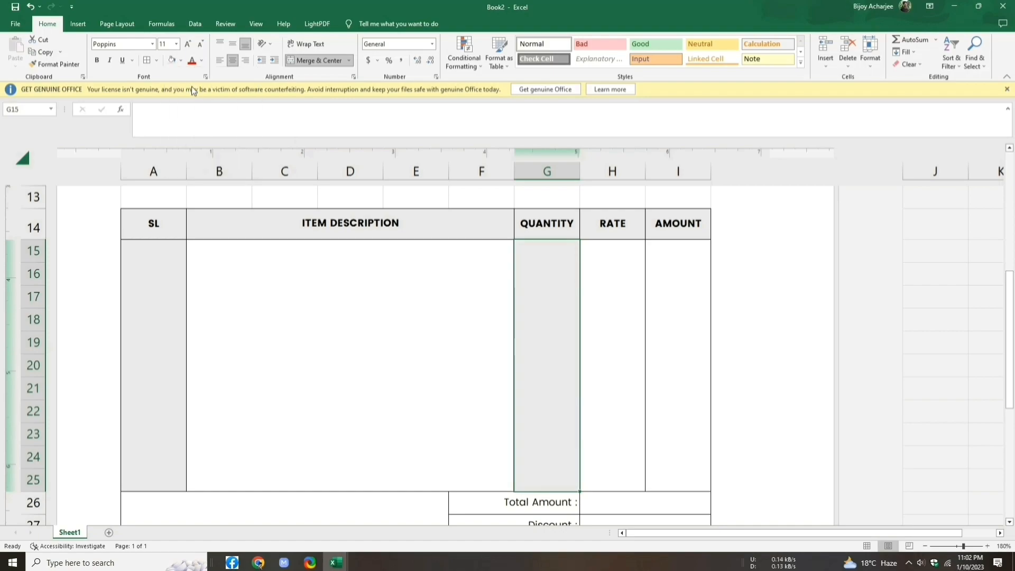
left_click(687, 312)
left_click(180, 62)
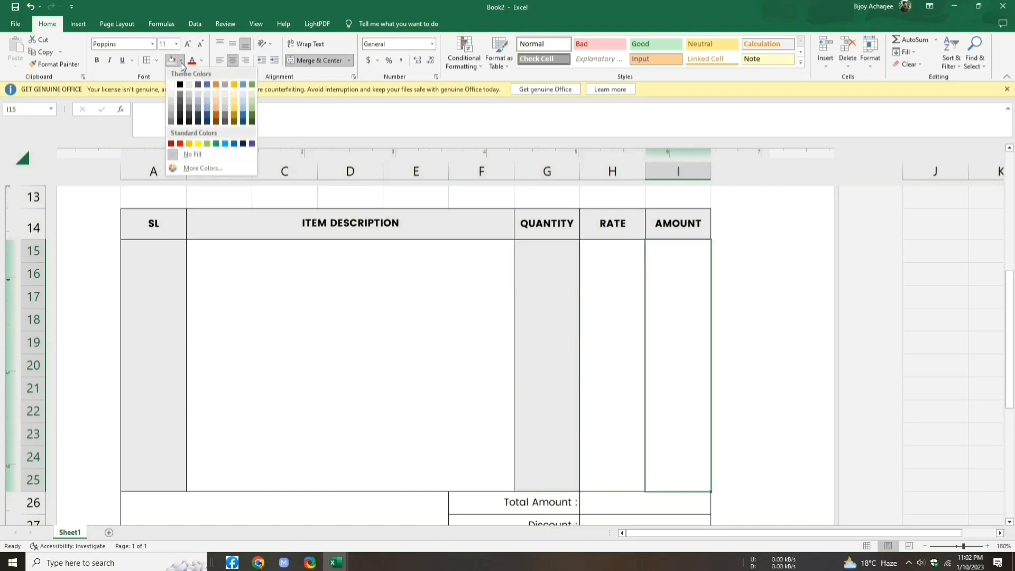
left_click(189, 86)
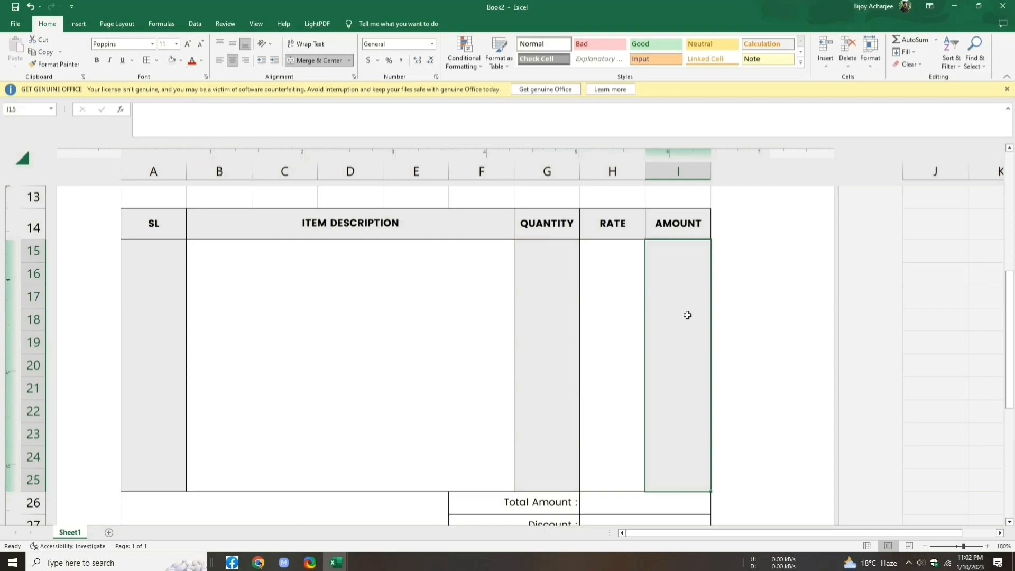
scroll(773, 352, "down", 2)
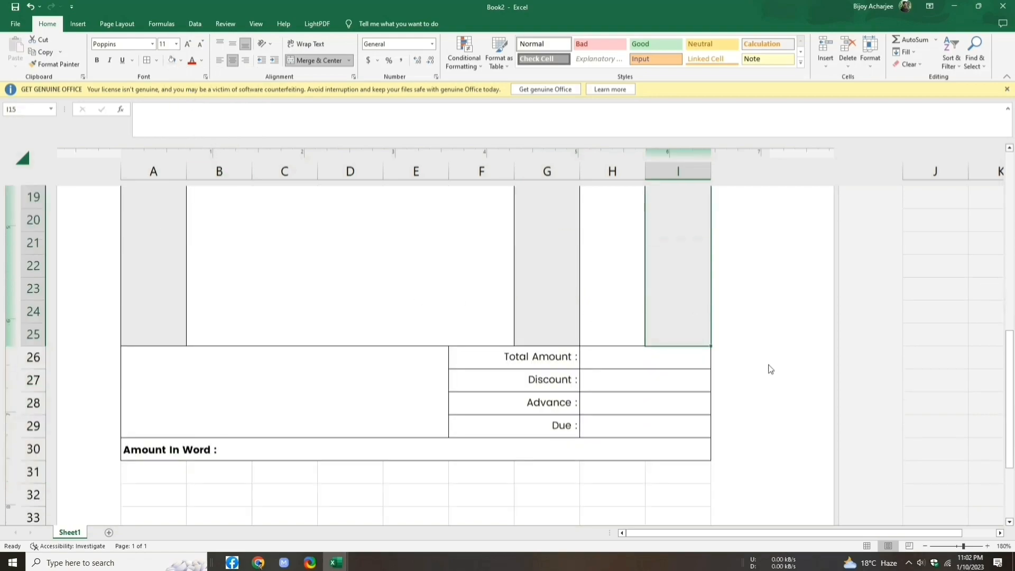
left_click(304, 450)
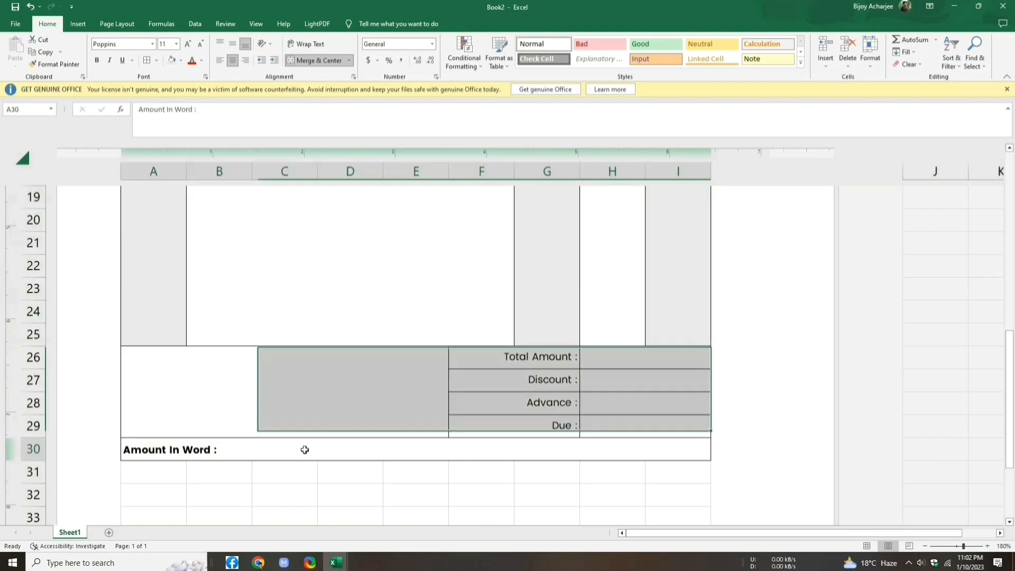
left_click(180, 61)
Step: Fill the Amount In Word row light grey, then select H3:I6 beside the contact labels
left_click(188, 89)
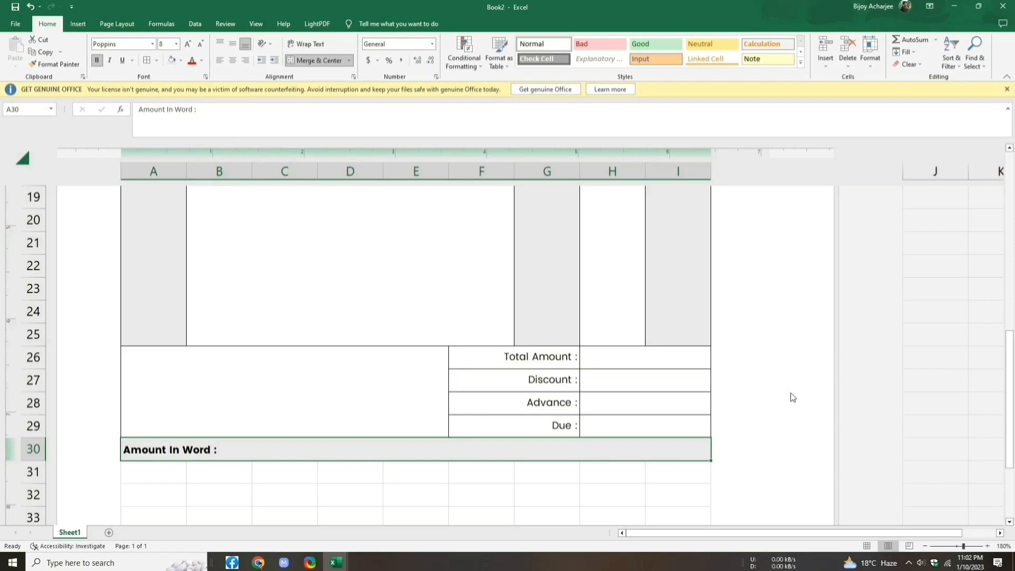
scroll(793, 398, "up", 4)
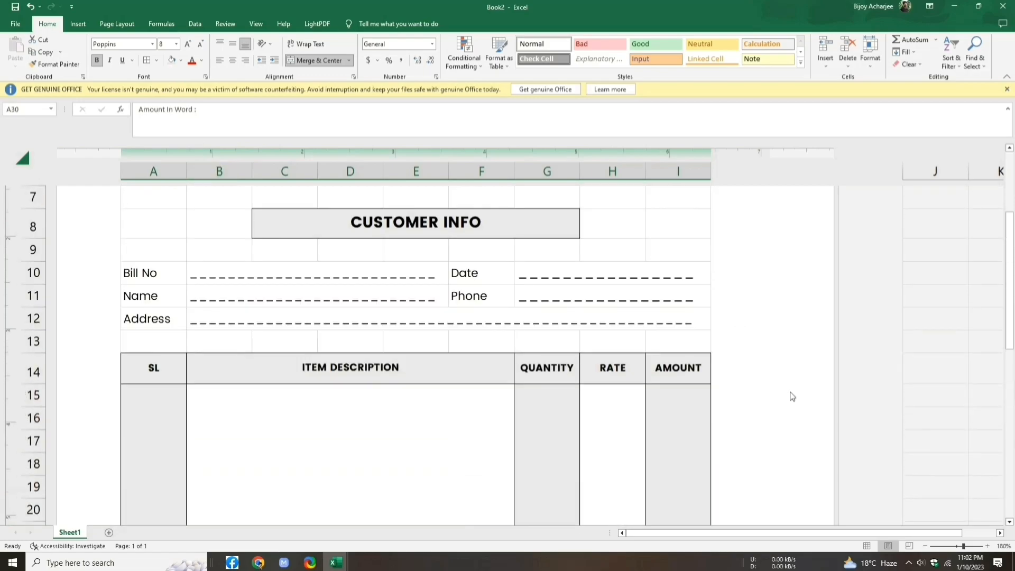
scroll(793, 397, "up", 3)
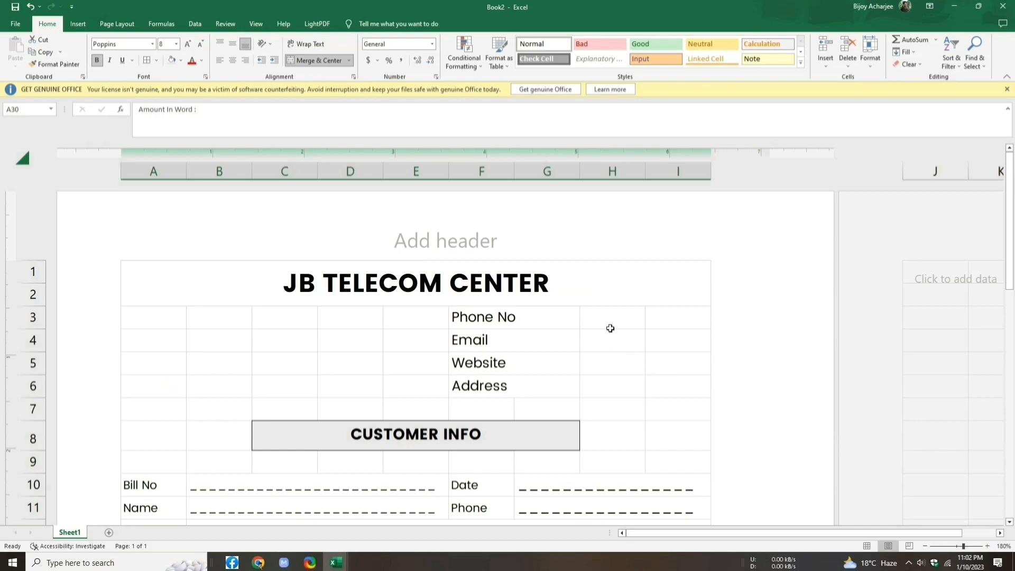
left_click_drag(609, 320, 671, 375)
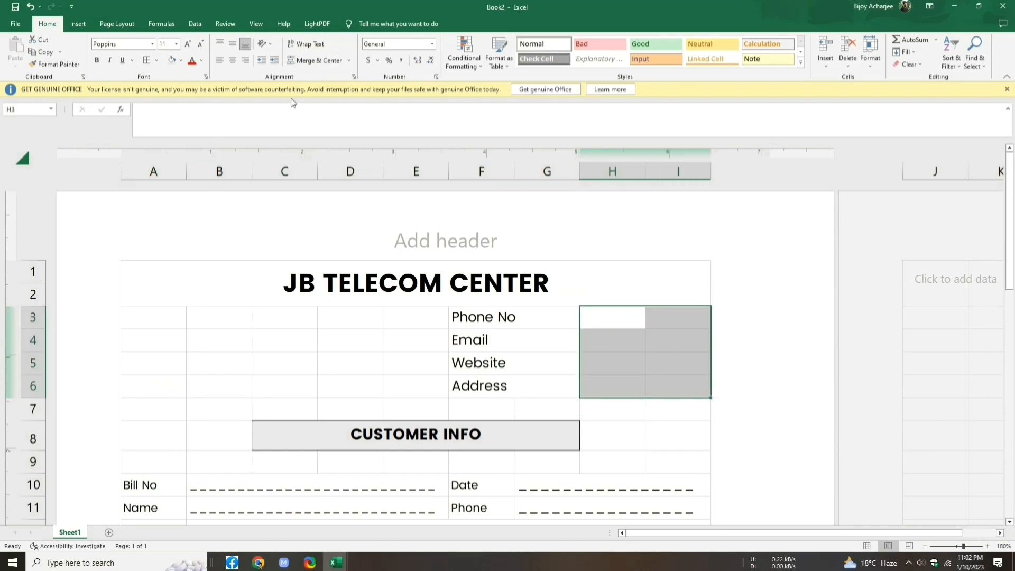
Step: Merge H3:I6 across each row and set the cells' number format to Text
left_click(350, 65)
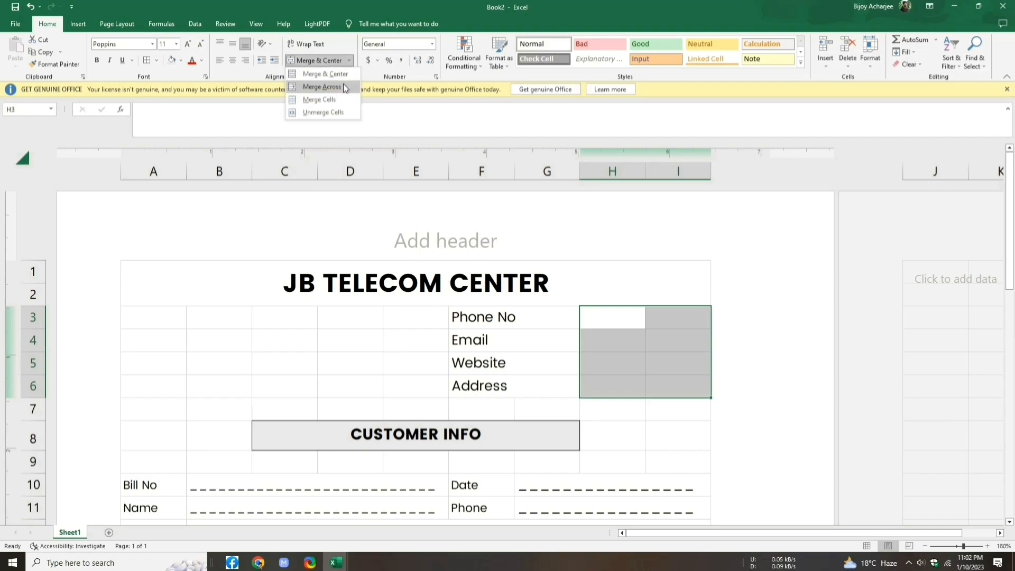
left_click(343, 89)
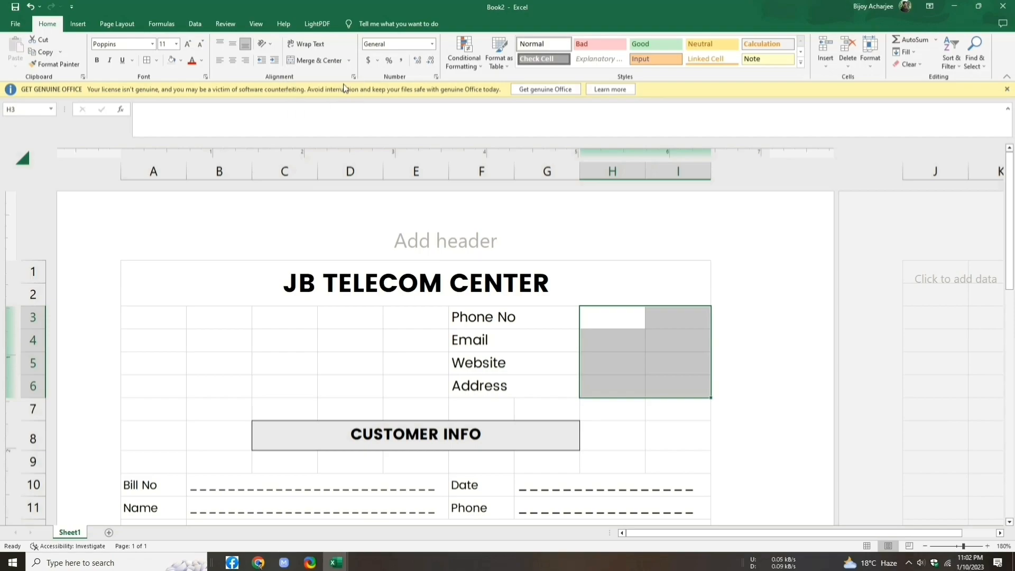
left_click(432, 44)
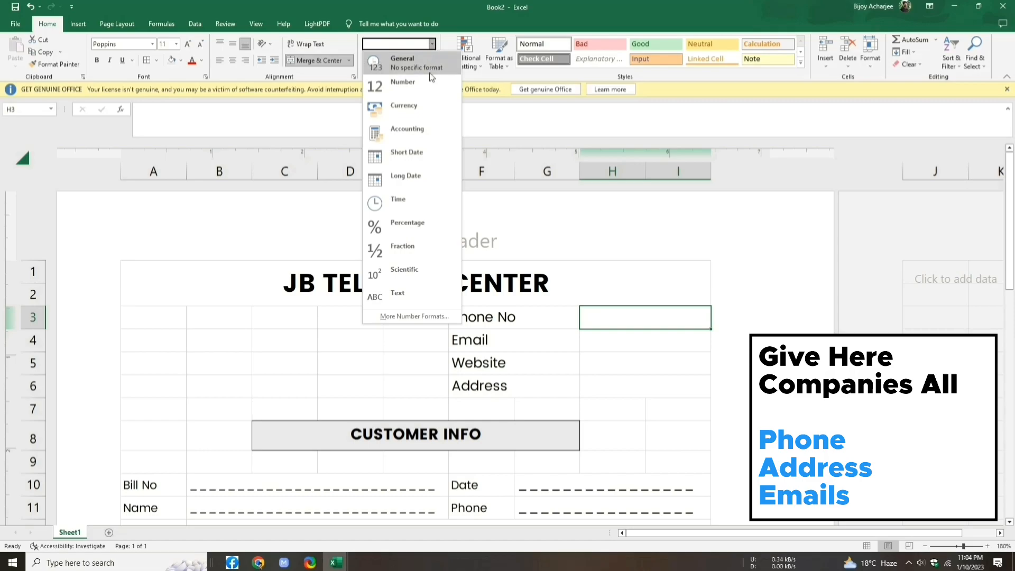
left_click(445, 296)
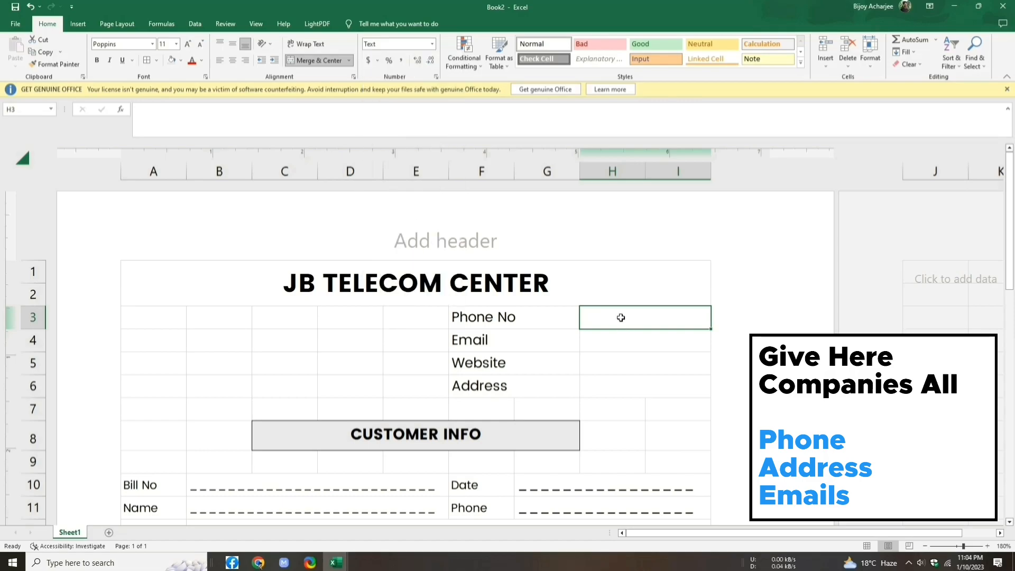
Step: Enter the colon-prefixed company phone number, e-mail, teleinfo.com and address into H3:H6
double_click(622, 317)
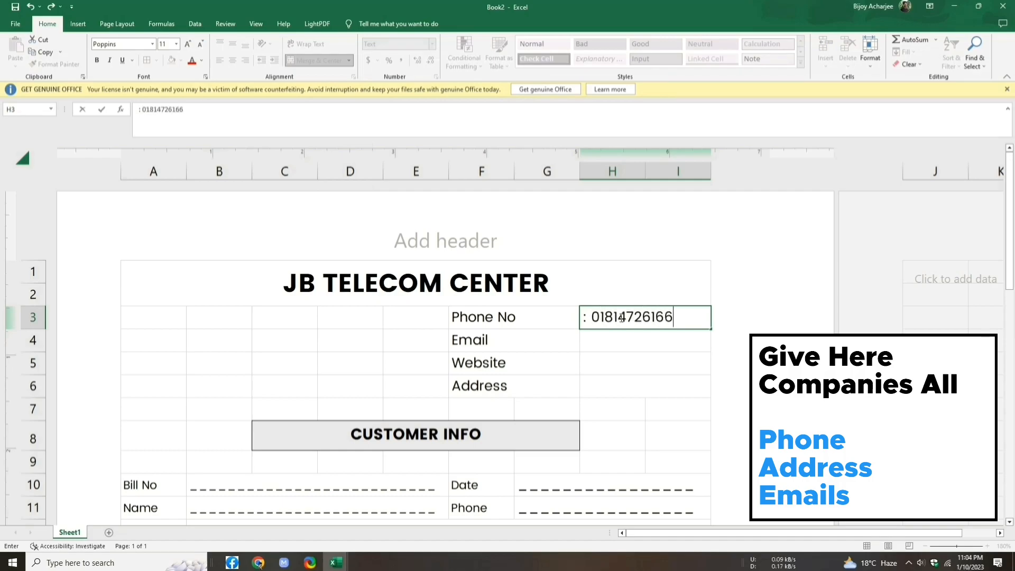
key("Return")
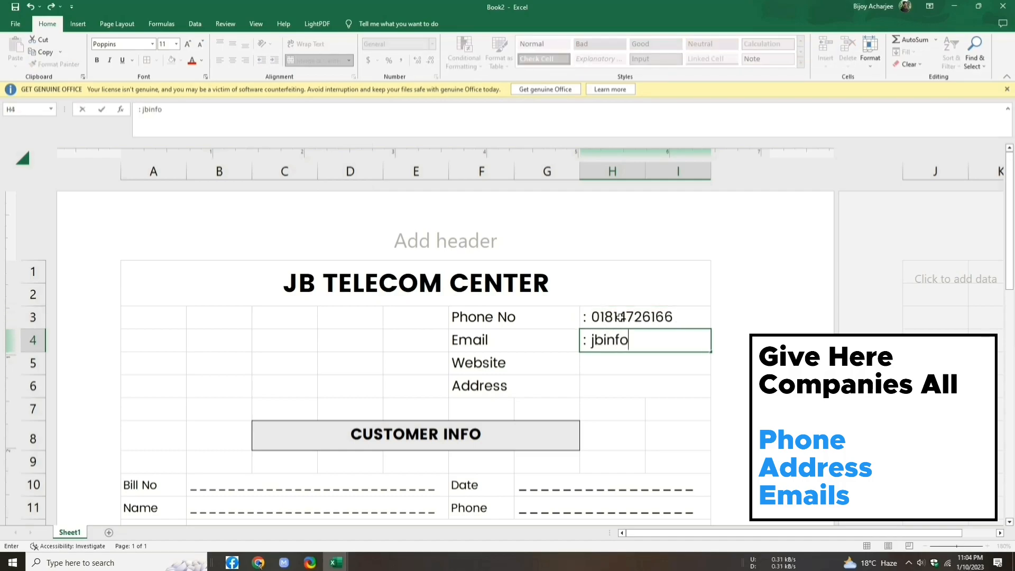
key("Return")
type(": teleinfo.com")
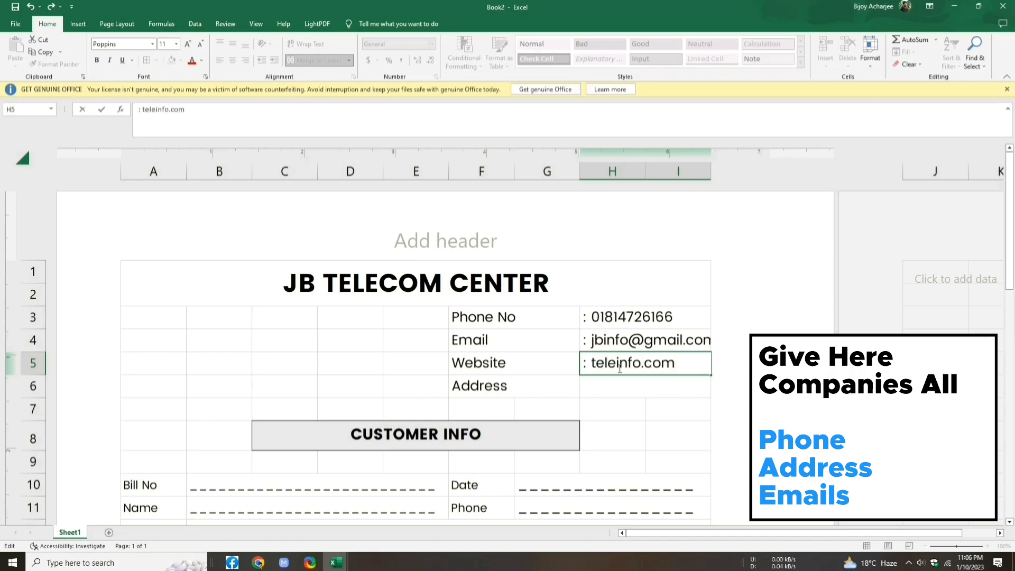
double_click(603, 390)
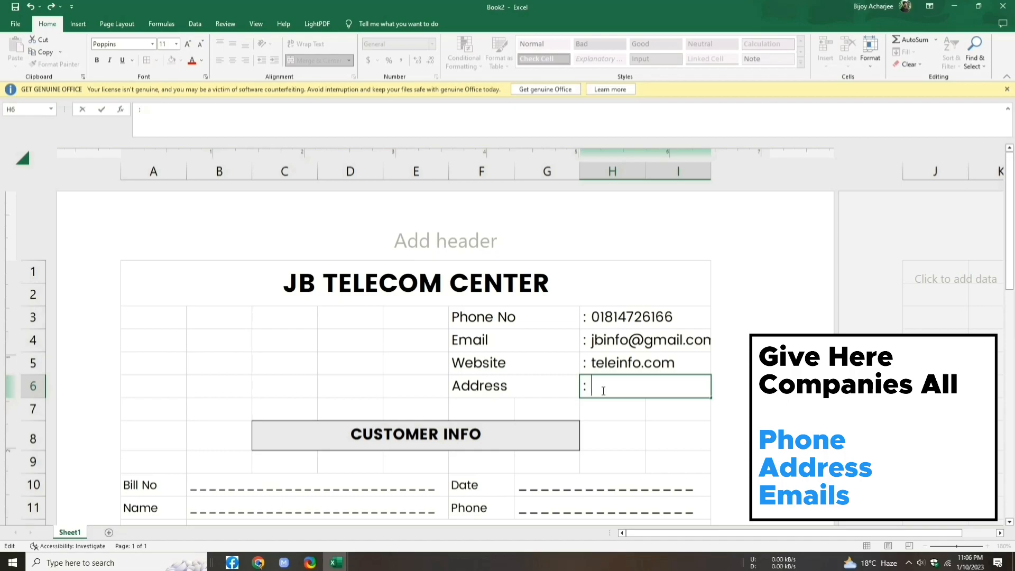
type(": Chaw")
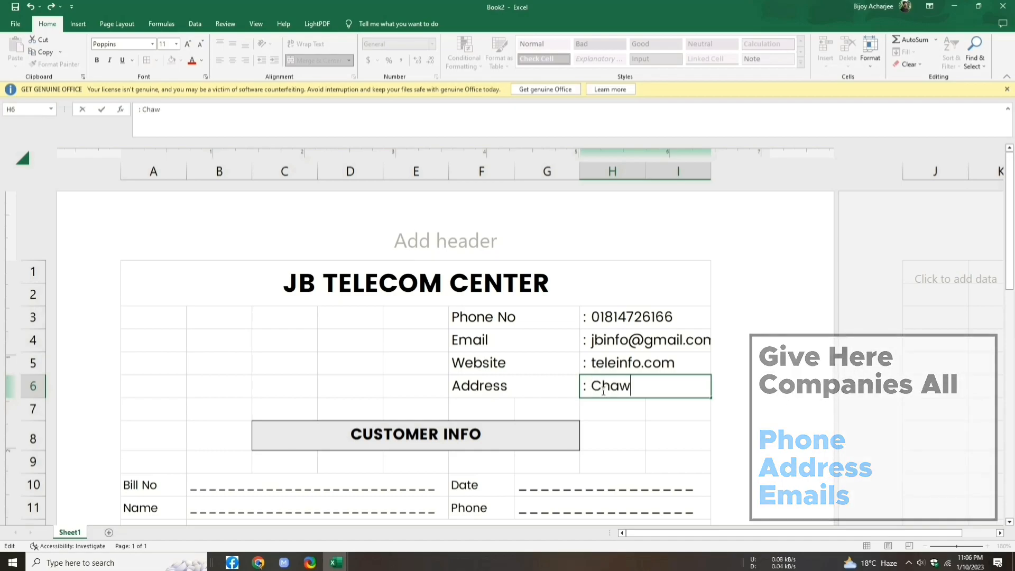
type("kbazar, CTG")
left_click_drag(528, 318, 638, 383)
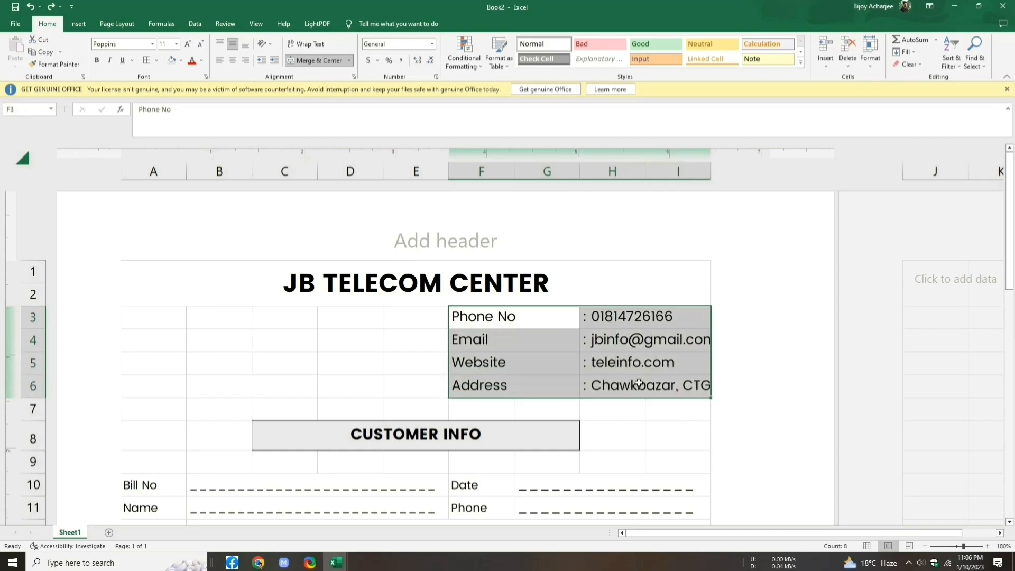
Step: Reduce the contact block's font size by two steps and left-align it
left_click(201, 44)
left_click(201, 44)
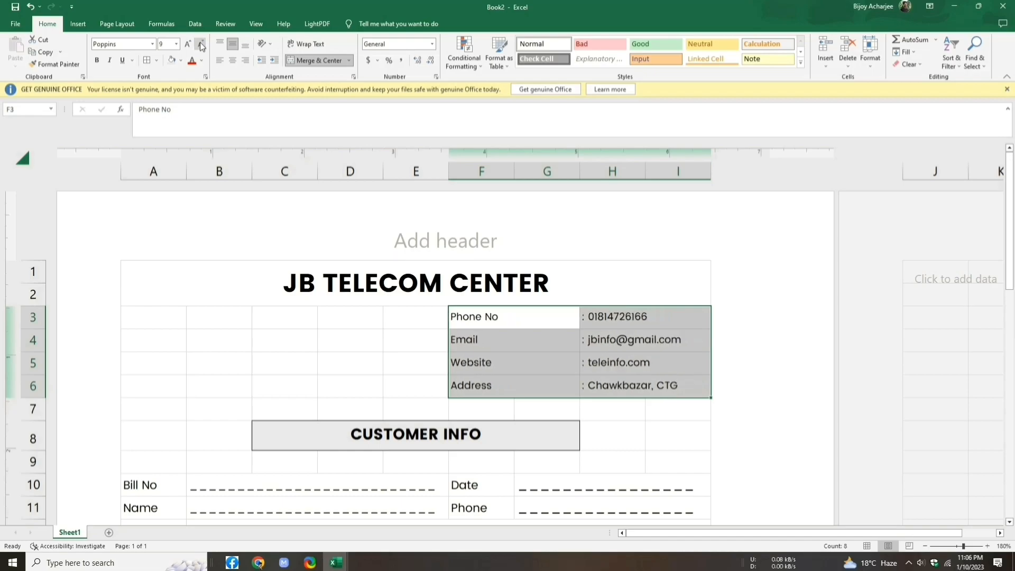
left_click(220, 62)
Step: Make the Phone No, Email, Website and Address labels bold
left_click(520, 315)
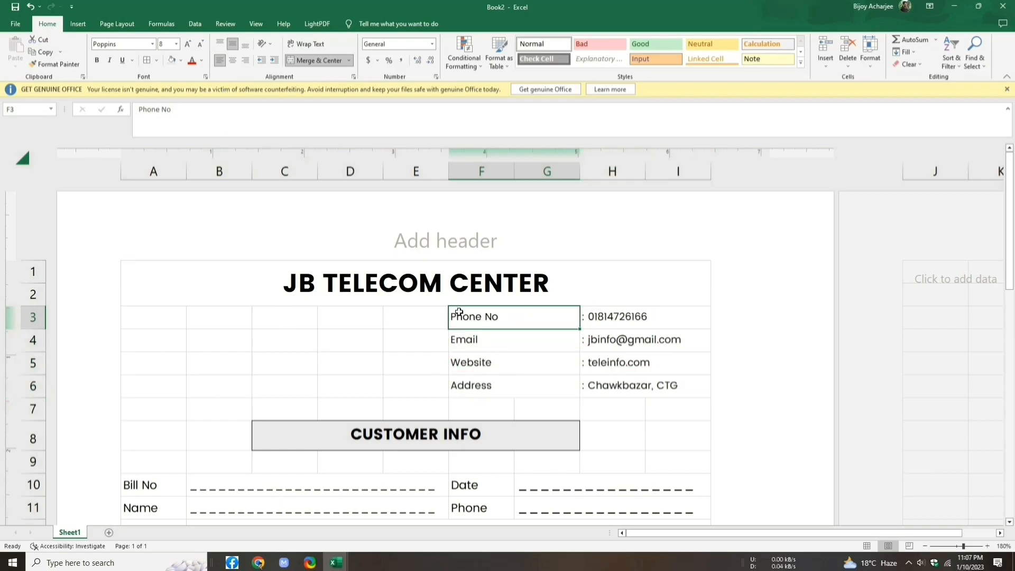
left_click_drag(459, 315, 492, 386)
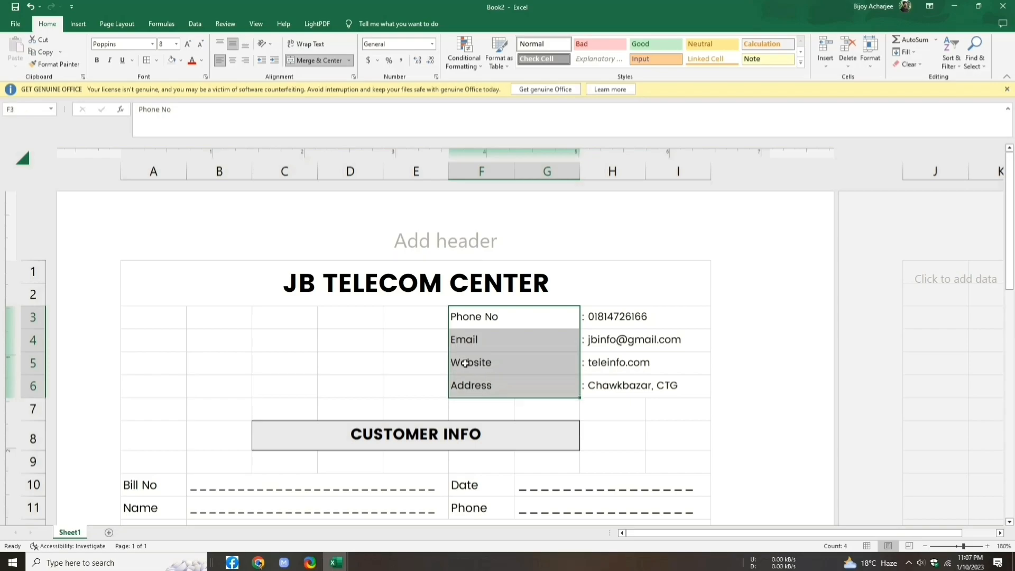
left_click(97, 60)
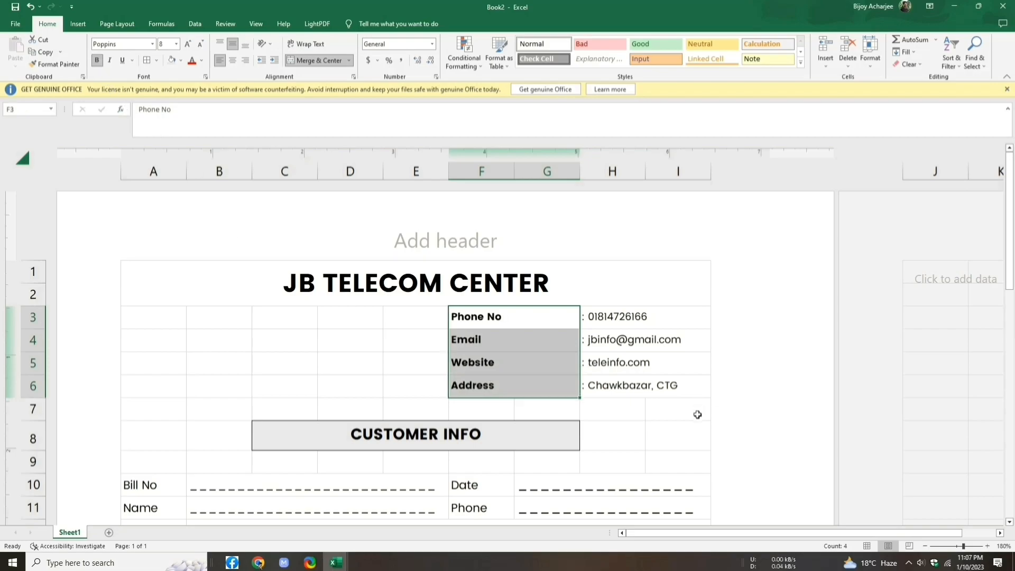
left_click(706, 441)
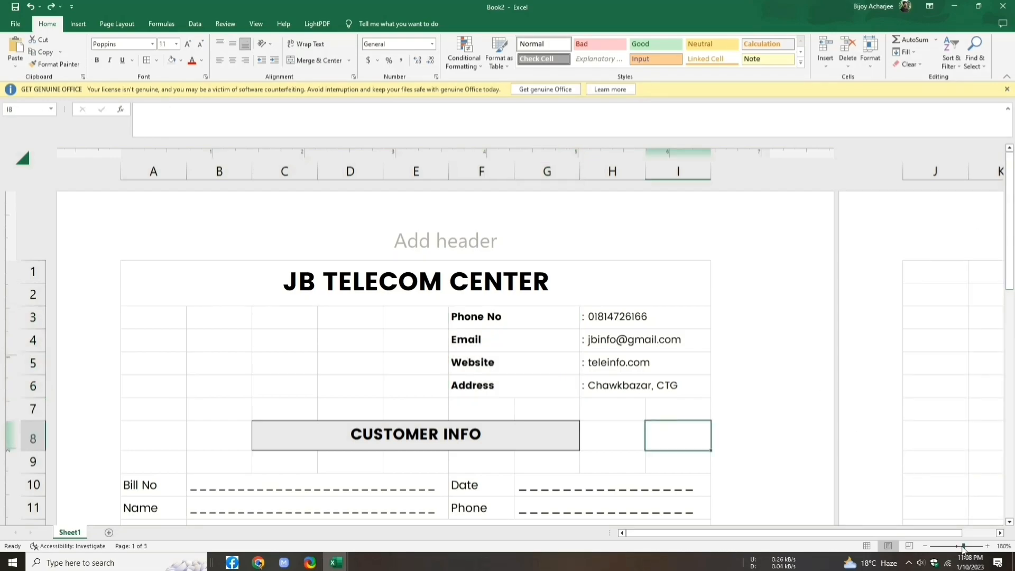
Step: Zoom out to 80% and bring up the Insert tab's Pictures source options
left_click_drag(964, 548, 957, 551)
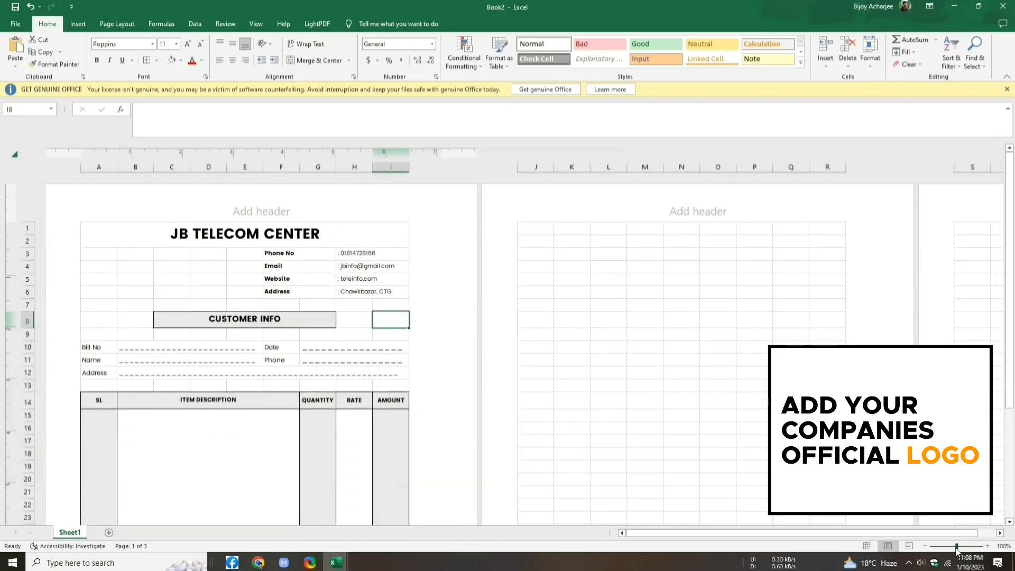
left_click(924, 546)
left_click(924, 546)
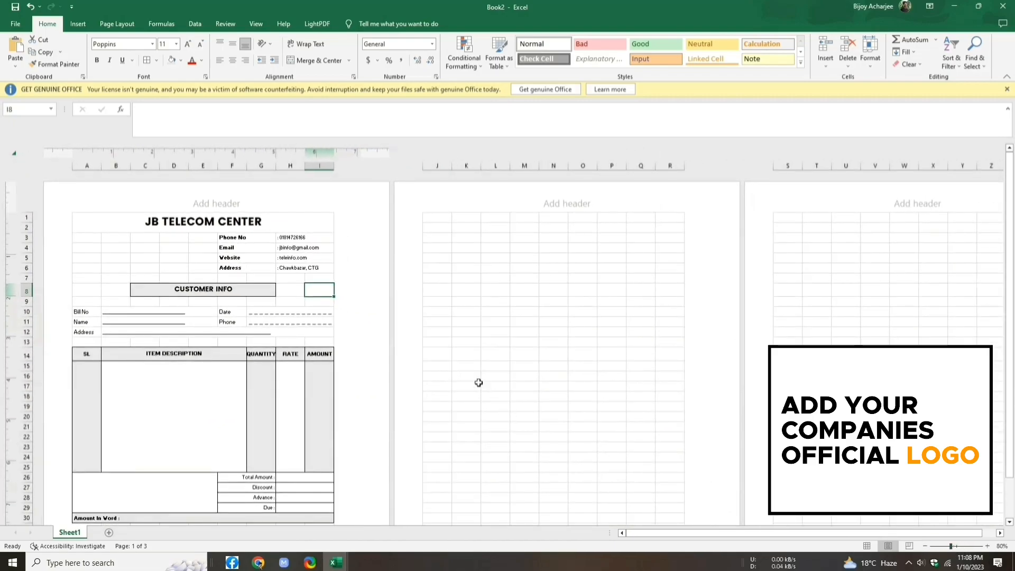
left_click(85, 24)
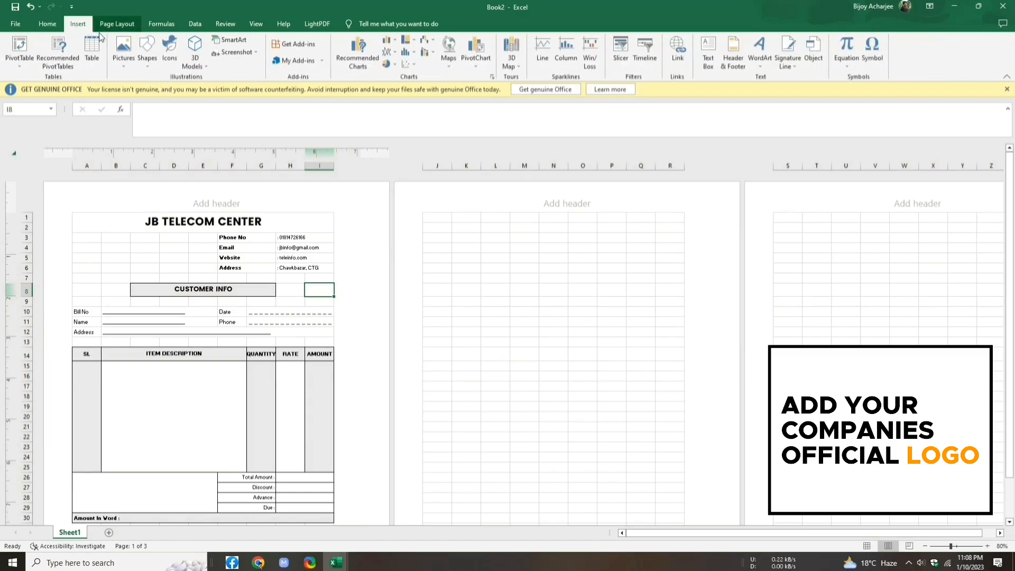
left_click(135, 59)
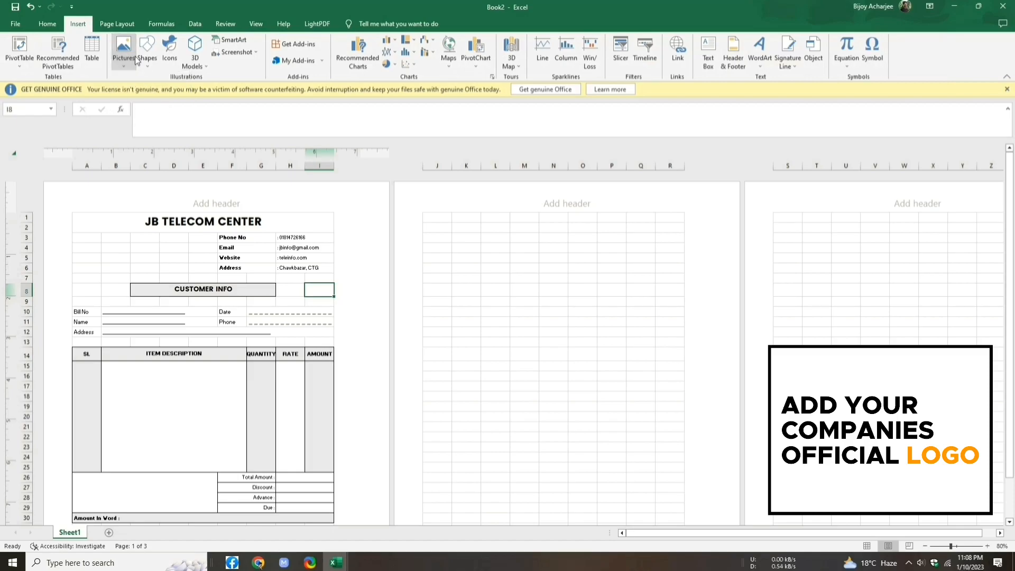
Step: Insert Screenshot (359) with the JB logo from Pictures > Screenshots on this device
left_click(178, 95)
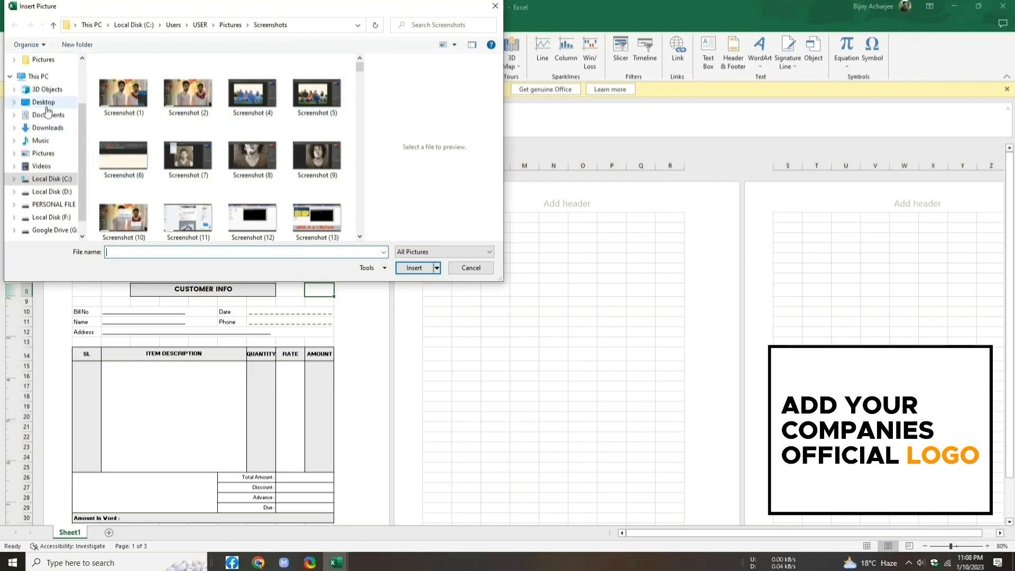
left_click(53, 153)
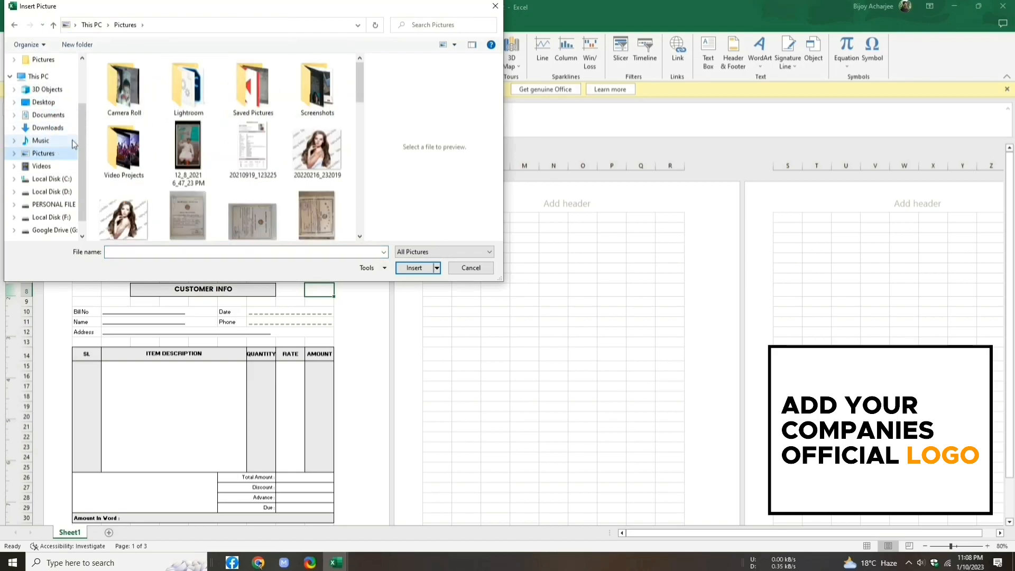
double_click(307, 86)
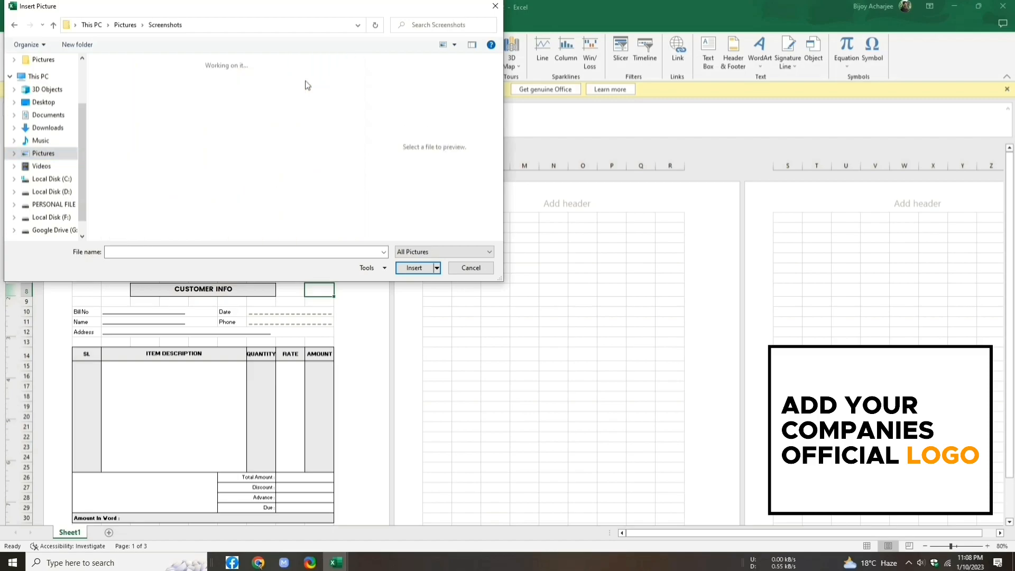
left_click_drag(359, 69, 361, 233)
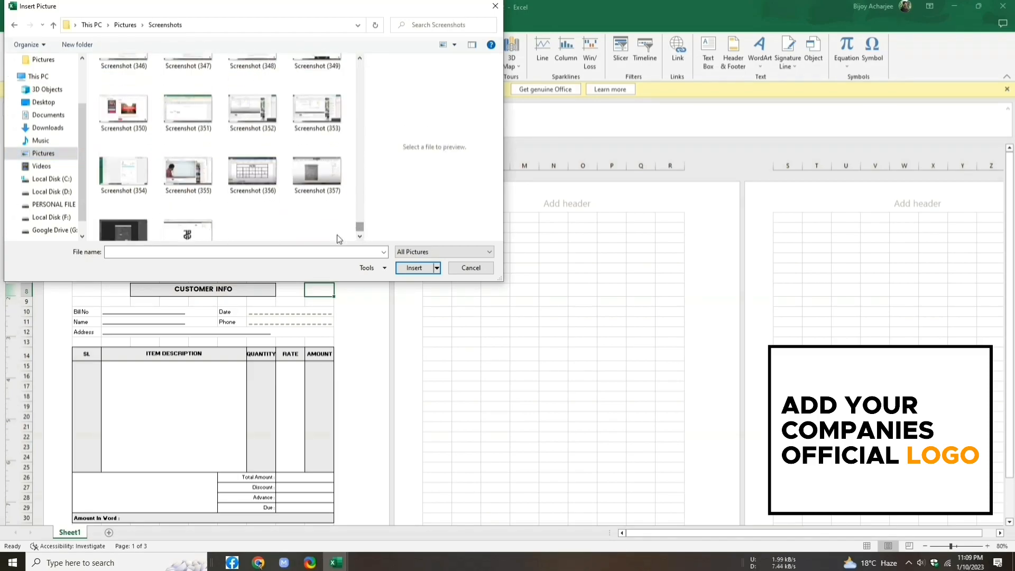
left_click(203, 236)
left_click(414, 268)
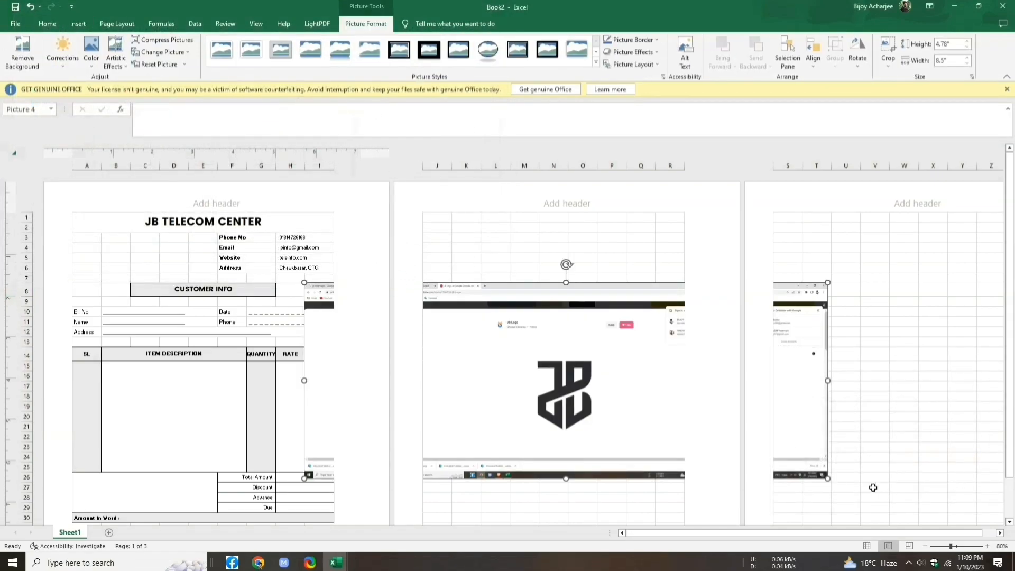
Step: Shrink the inserted screenshot and move it onto the bill
left_click_drag(828, 479, 491, 340)
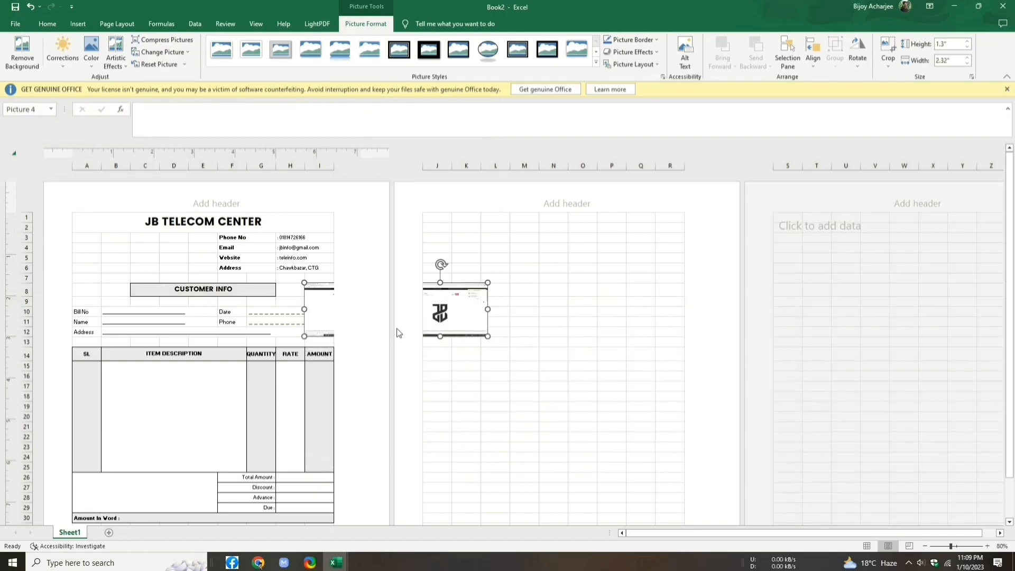
left_click_drag(400, 305, 125, 281)
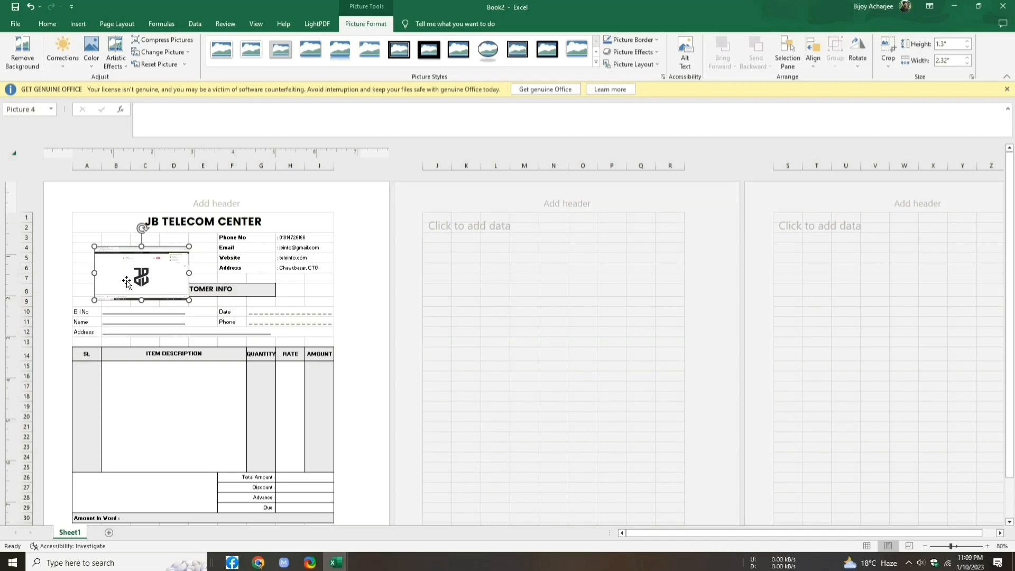
right_click(127, 280)
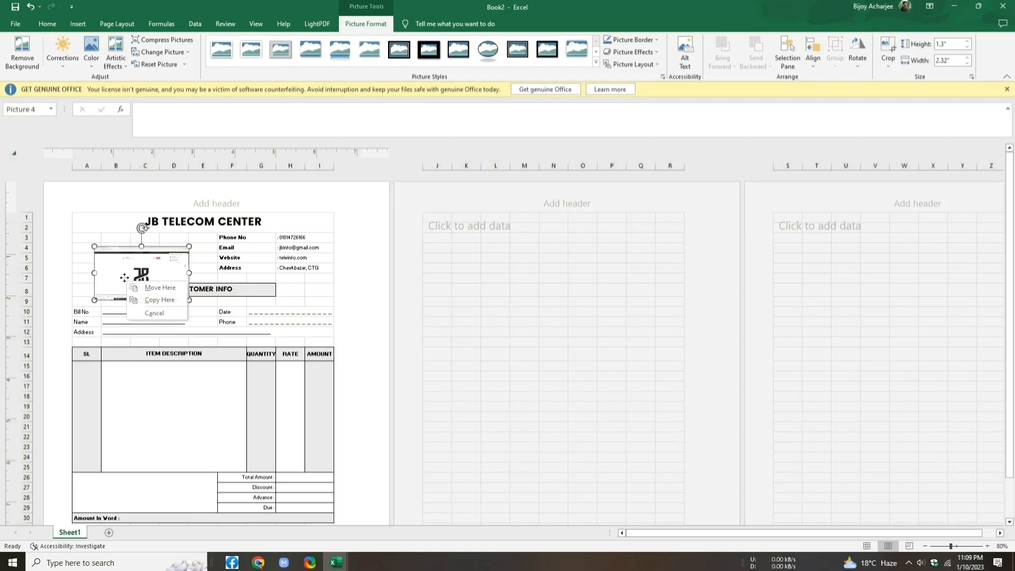
left_click(124, 278)
Step: Crop the picture's left and top edges so only the JB logo remains
right_click(126, 281)
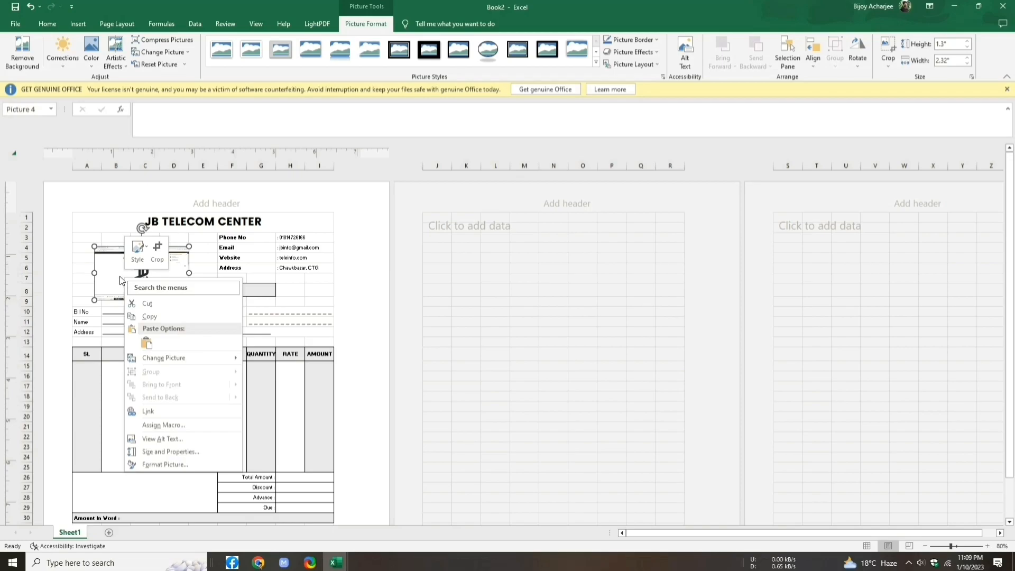
left_click(165, 250)
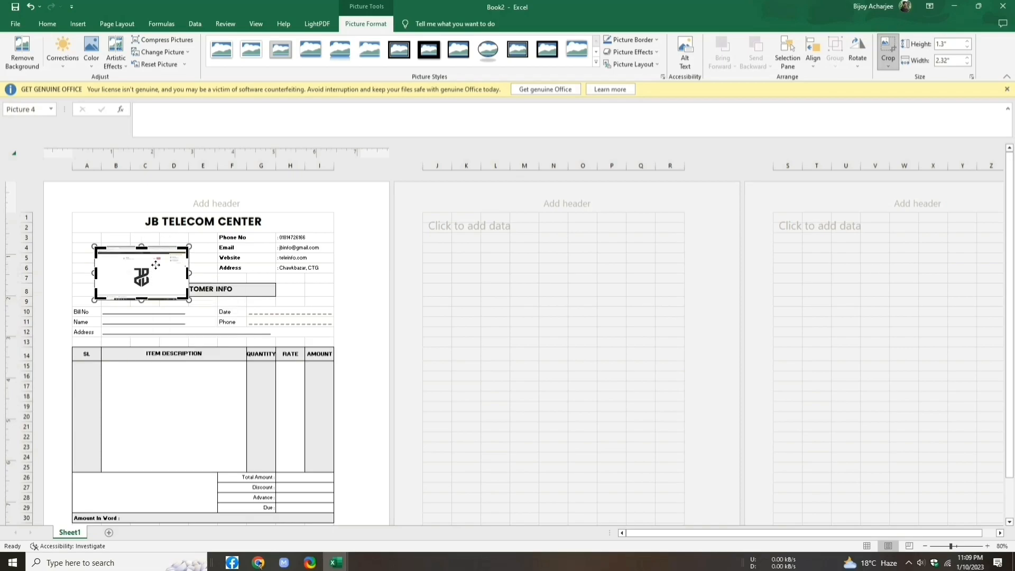
mouse_move(95, 273)
left_mouse_down()
mouse_move(183, 273)
mouse_move(157, 273)
mouse_move(144, 298)
mouse_move(144, 287)
left_mouse_up()
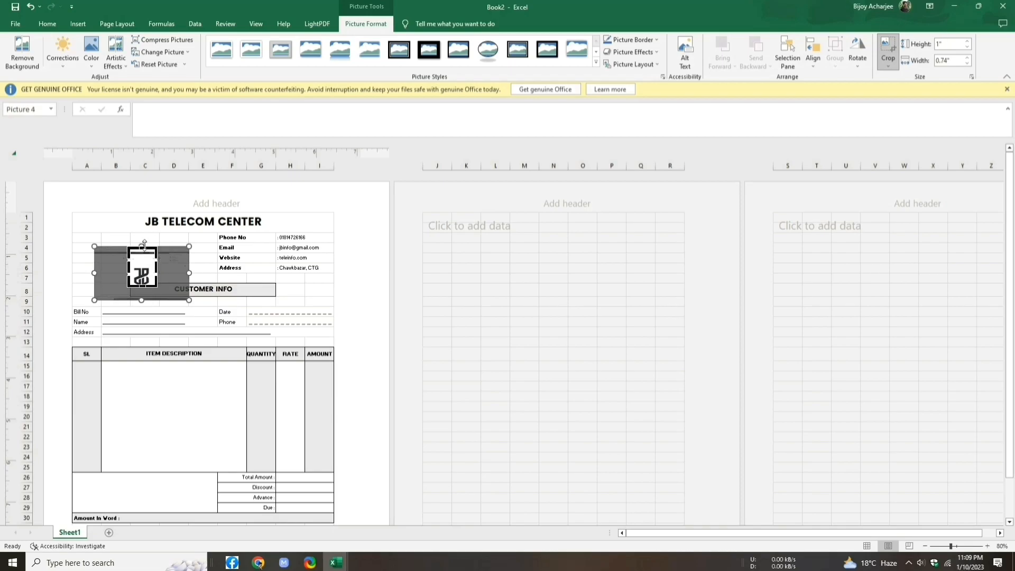
left_click_drag(142, 246, 140, 262)
left_click(152, 375)
Step: Place the cropped logo at the bill's top-left around A3:B7 and zoom in on the header
left_click(144, 279)
left_click_drag(144, 279, 111, 265)
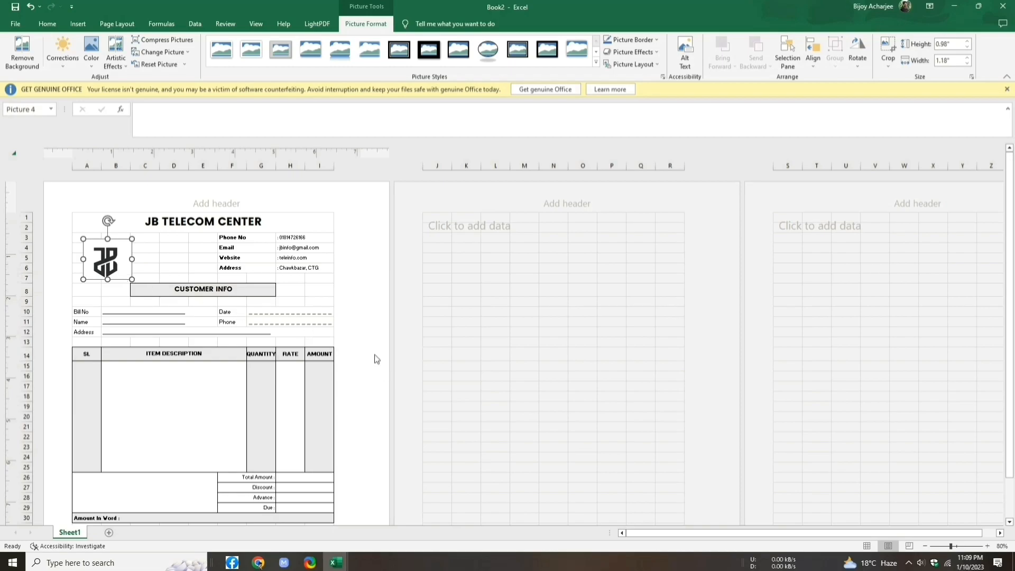
left_click(989, 545)
left_click(988, 545)
left_click(988, 545)
left_click(989, 545)
left_click(988, 545)
left_click(989, 545)
left_click(988, 545)
left_click(989, 545)
left_click(988, 546)
left_click(989, 546)
left_click(988, 546)
left_click(989, 546)
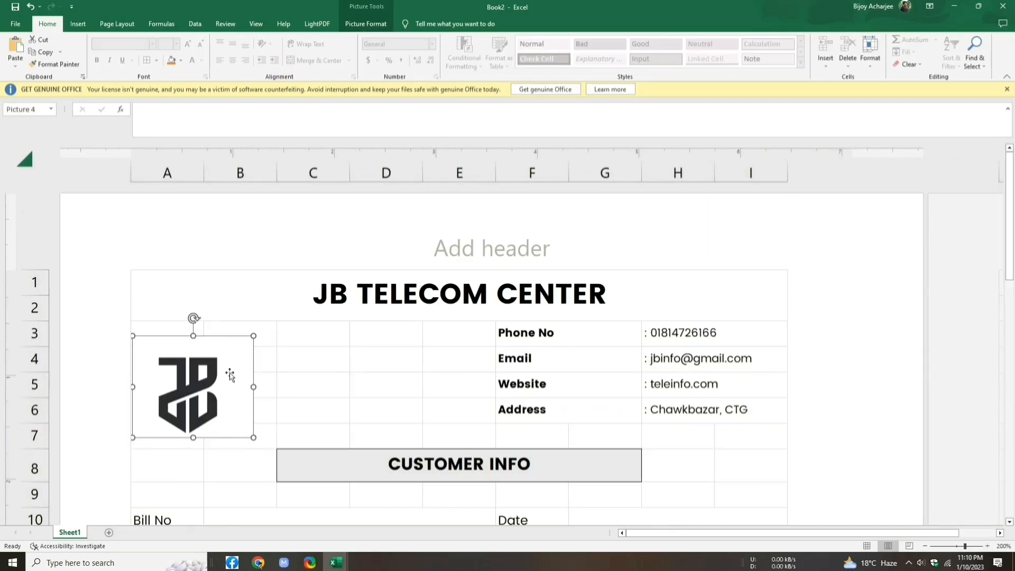
Step: Nudge the logo up one step and right-align the contact labels in F3:G6
key("Up")
key("Up")
key("Up")
key("Up")
key("Up")
left_click_drag(507, 336, 532, 407)
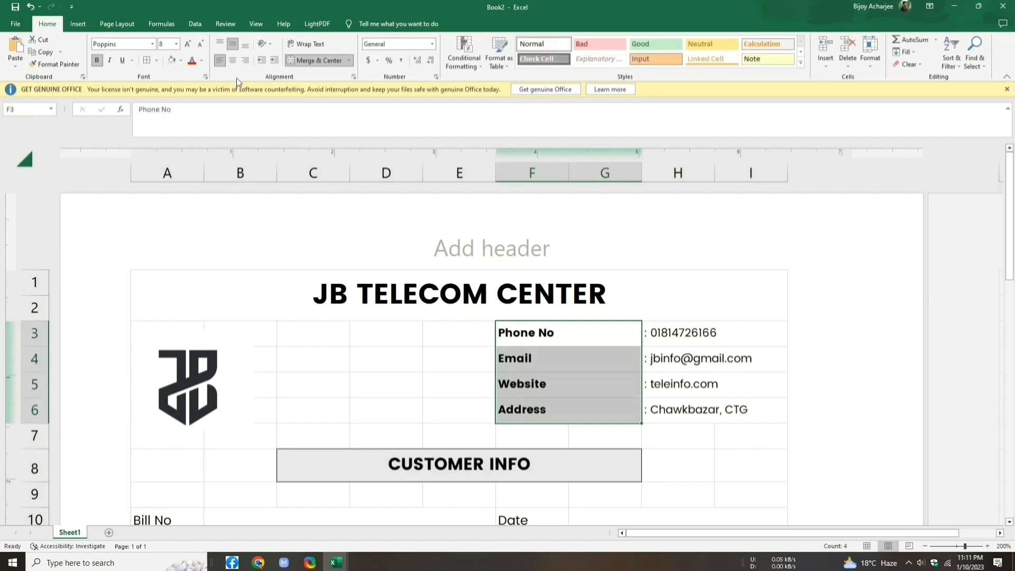
left_click(245, 59)
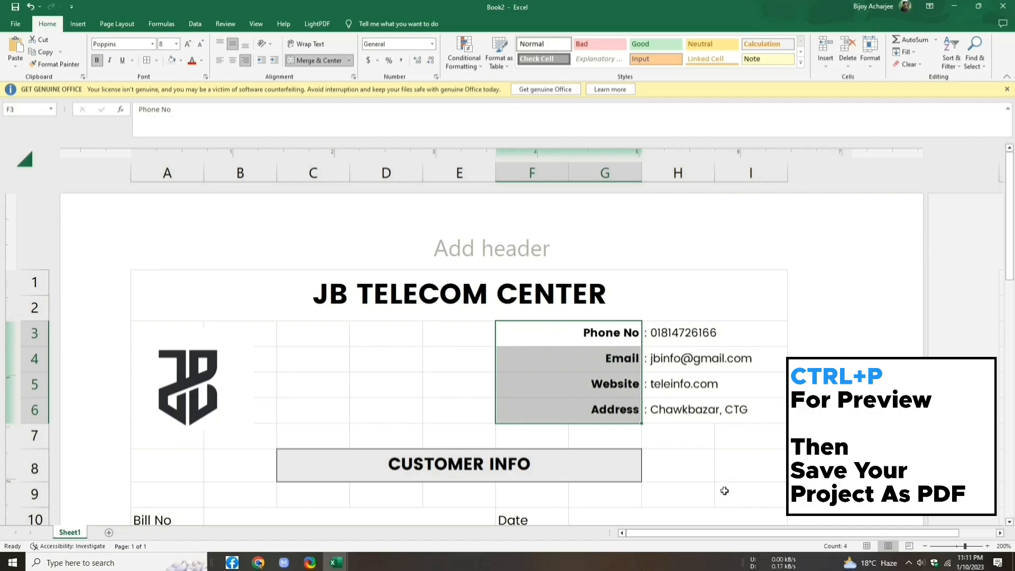
Step: Preview the one-page bill with Microsoft Print to PDF and print it
key("ctrl+p")
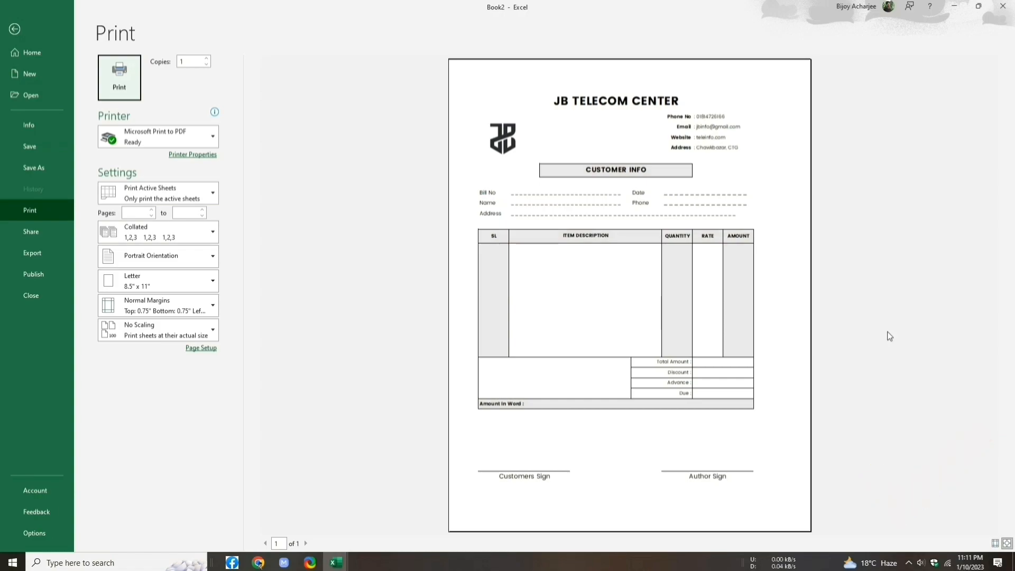
left_click(119, 79)
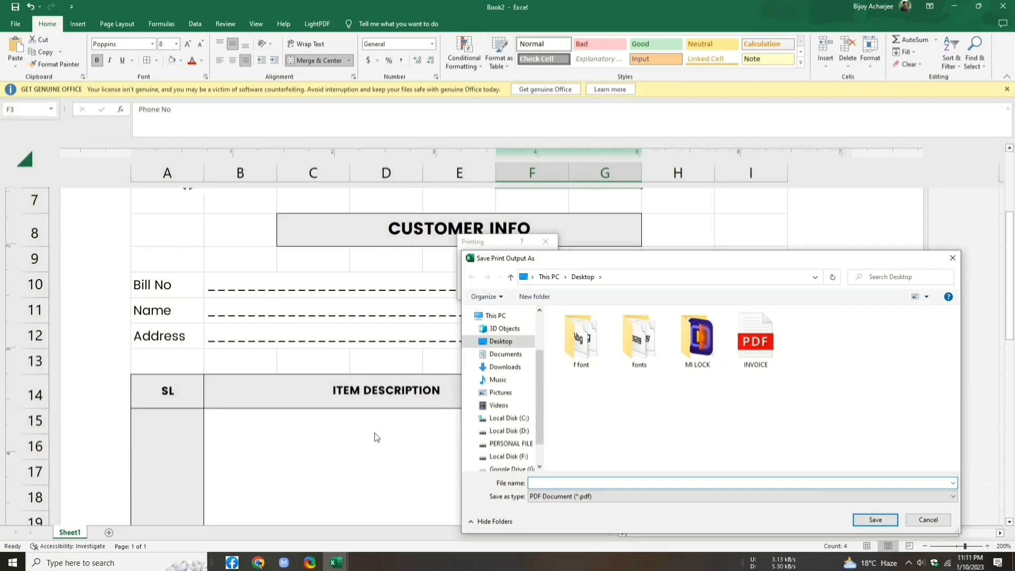
Step: Save the PDF to the Desktop as 'JB INVOICE' and minimise Excel
type("JB INVOICE")
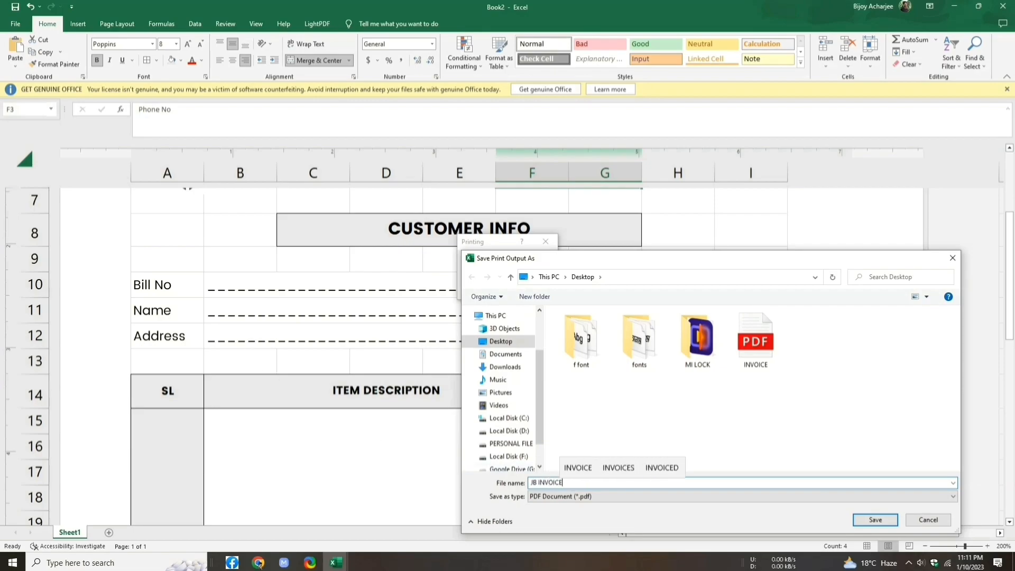
key("Return")
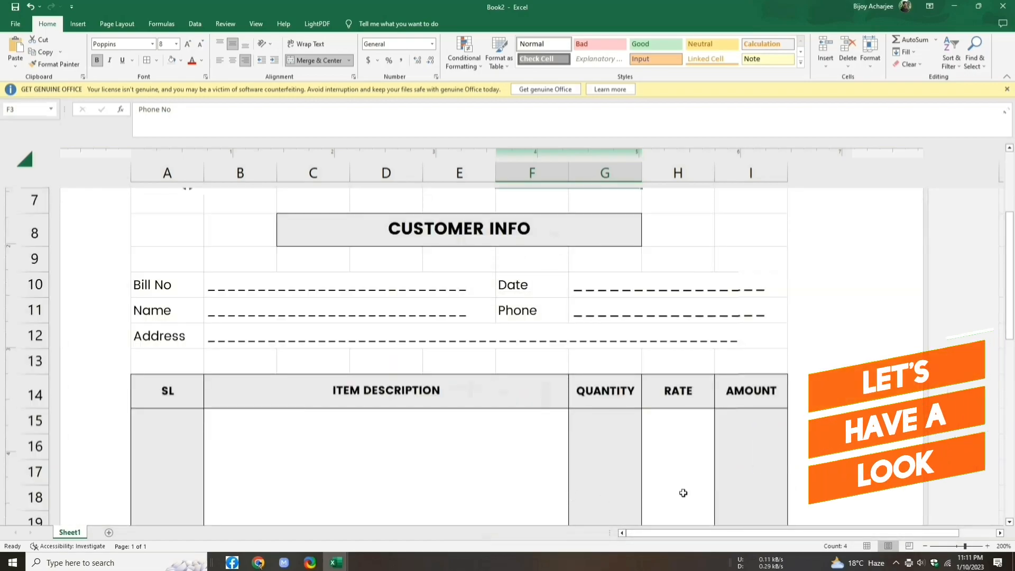
left_click(961, 6)
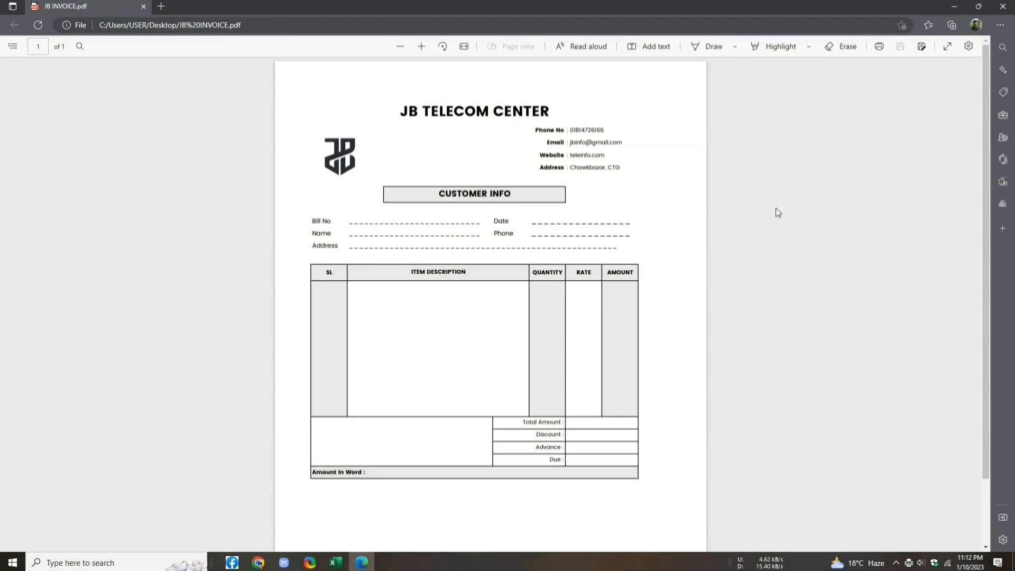
Step: Zoom in four times on JB INVOICE.pdf in Edge to inspect the header
left_click(421, 46)
left_click(420, 46)
left_click(420, 46)
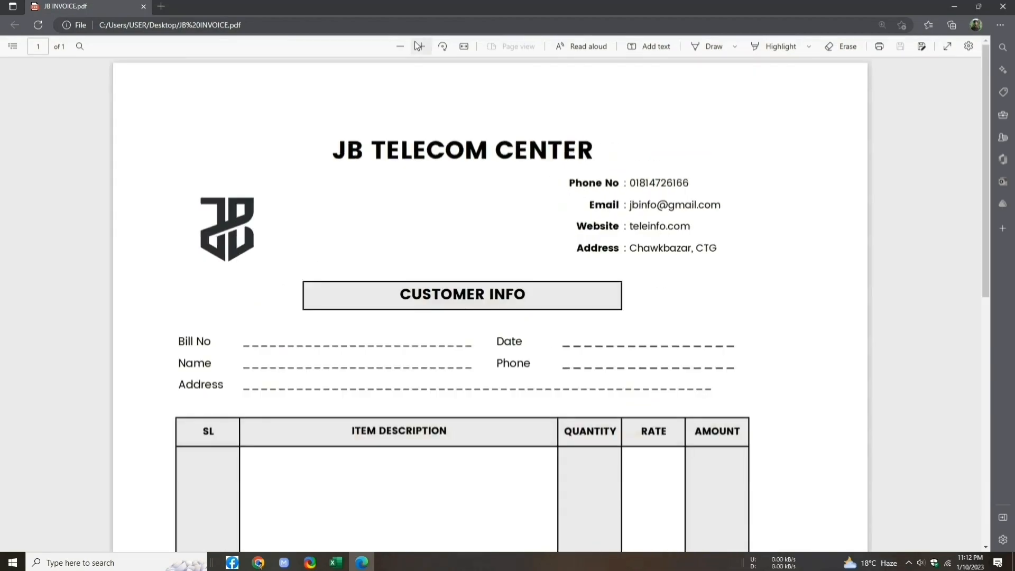
left_click(420, 46)
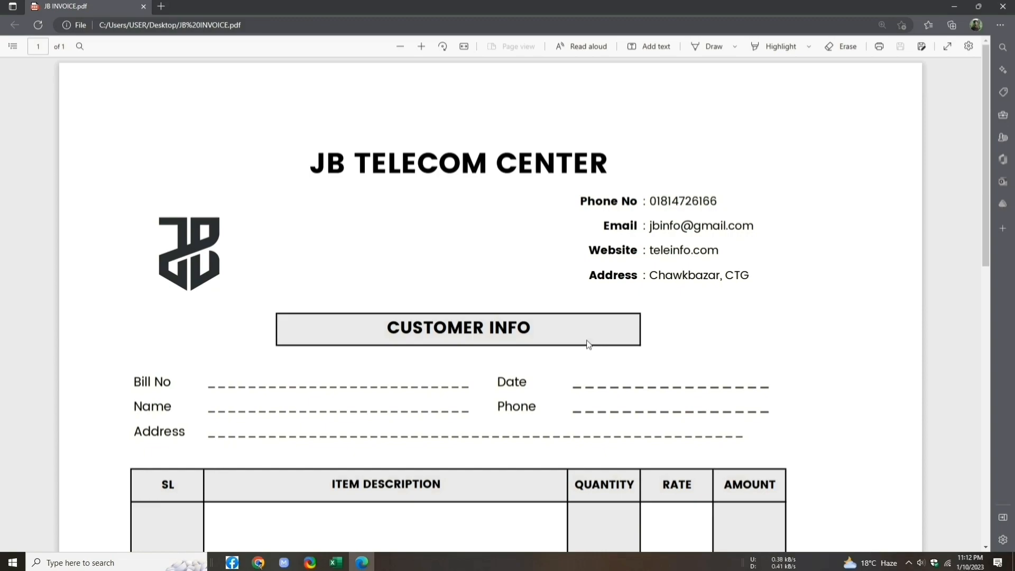